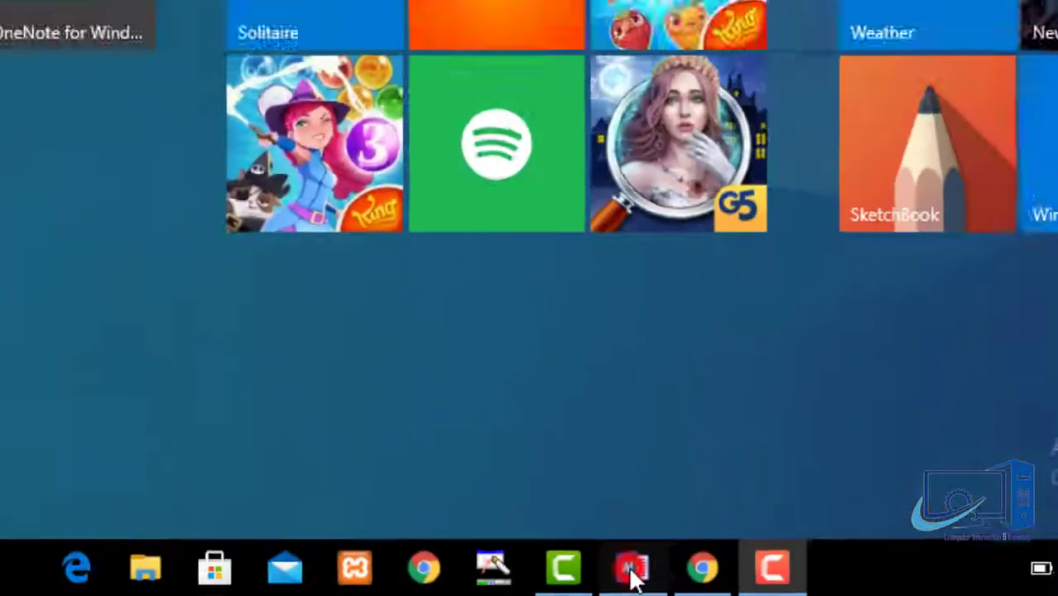
Switch to the open 'Computer Information and knowledge' Word document from the taskbar.
left_click(602, 581)
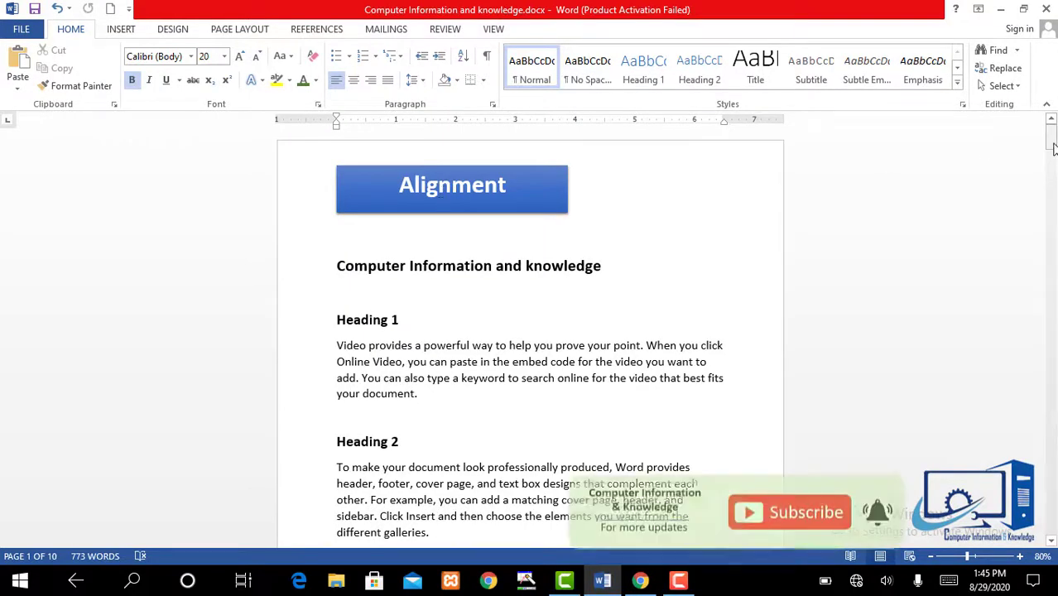
Remove the extra gap before Heading 1 and align Heading 1 to the right.
left_click_drag(1051, 141, 1053, 152)
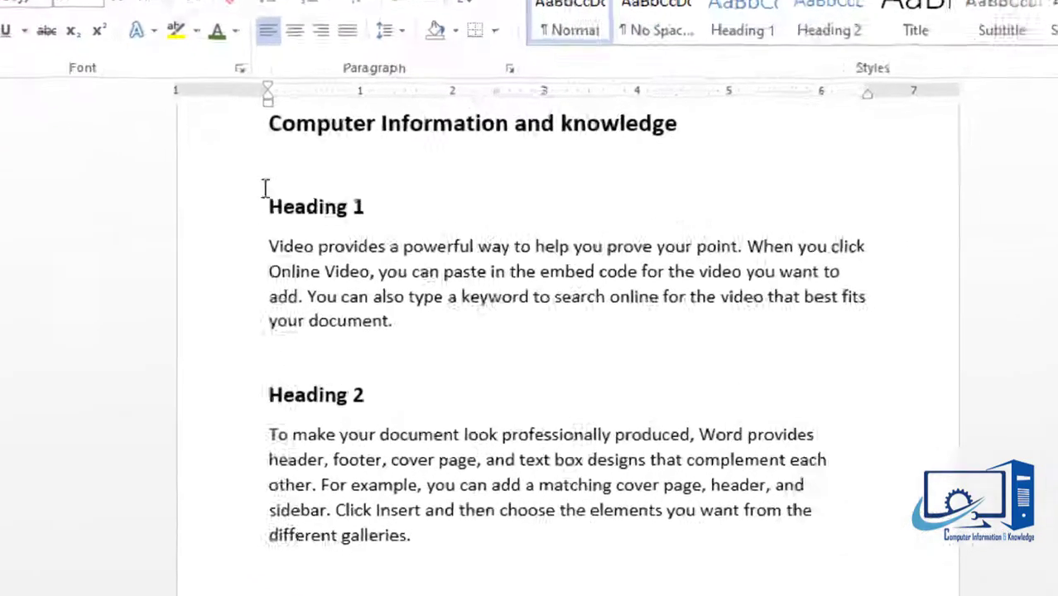
left_click_drag(354, 219, 246, 210)
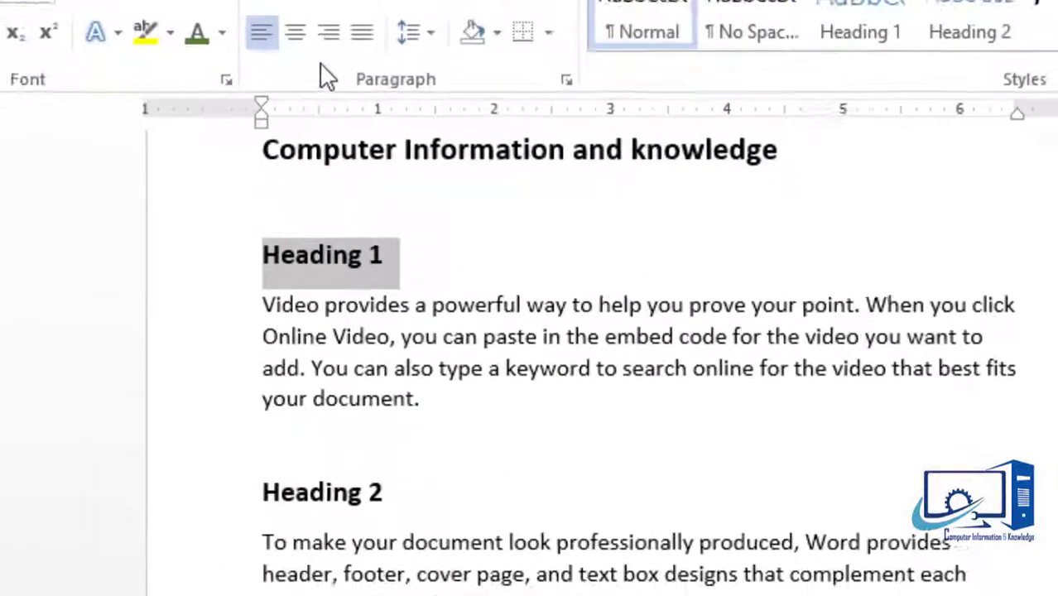
left_click(258, 262)
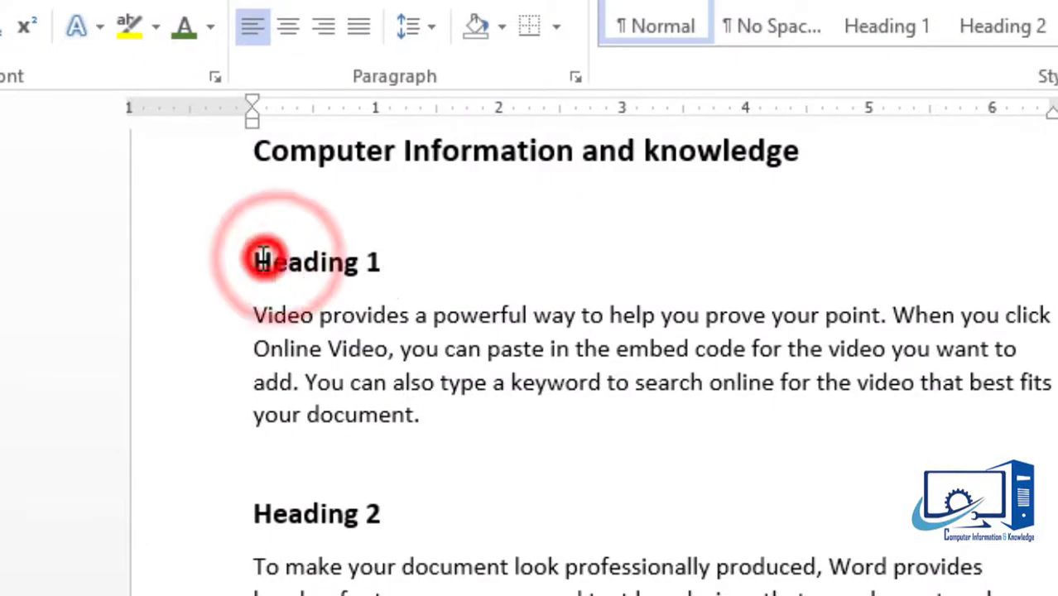
key("BackSpace")
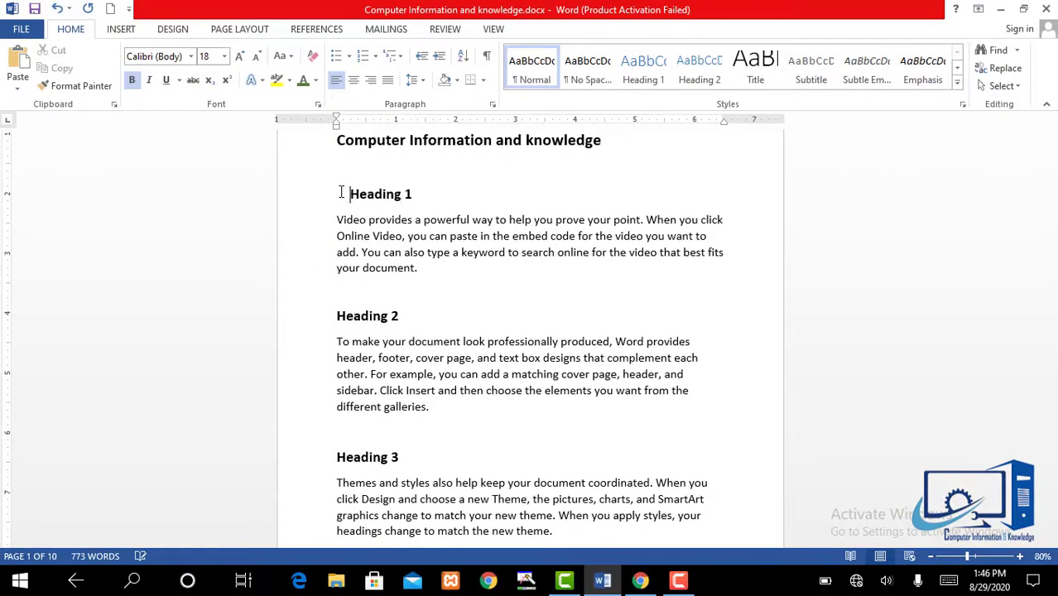
key("BackSpace")
key("BackSpace")
key("BackSpace")
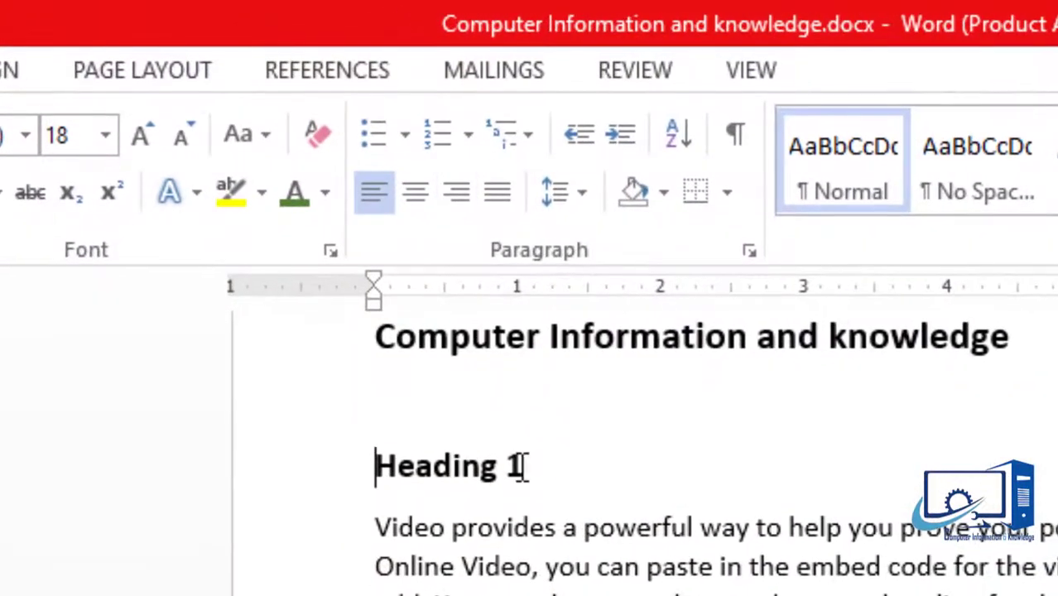
left_click_drag(524, 465, 375, 465)
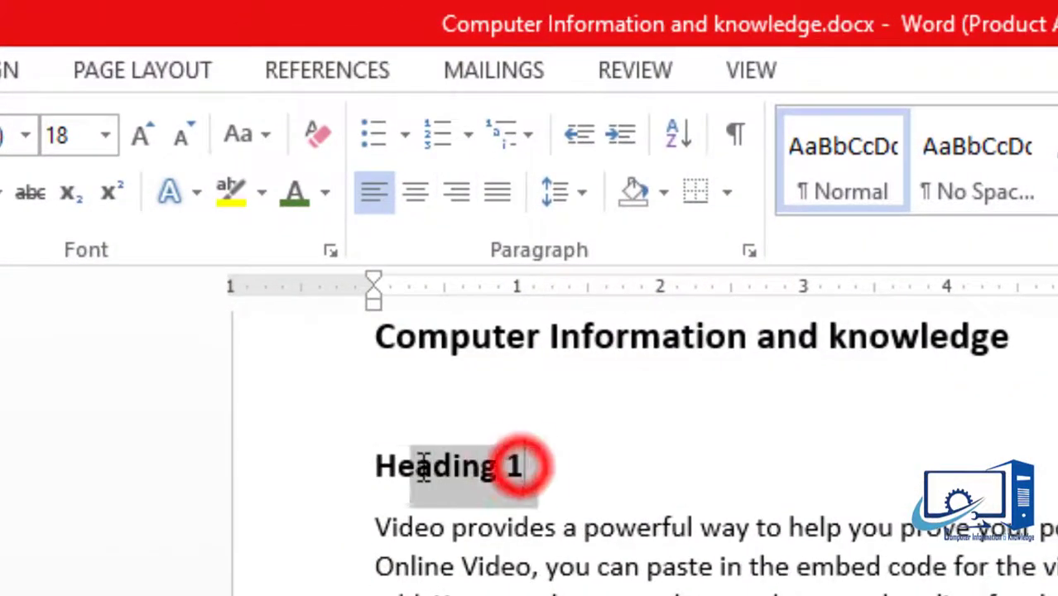
left_click(467, 199)
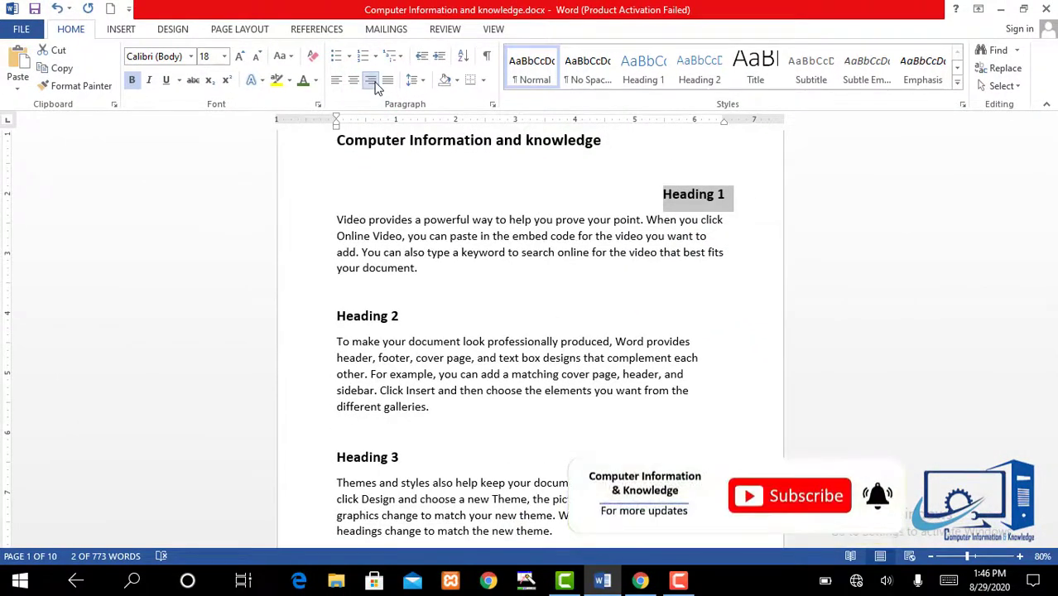
Center the Heading 2 line on the page.
left_click_drag(400, 316, 338, 318)
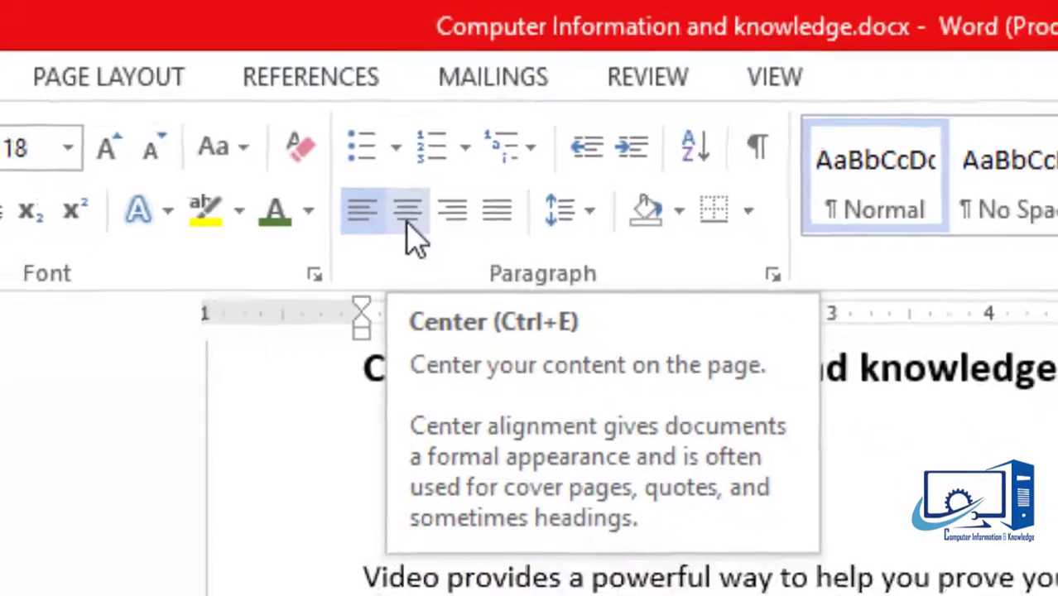
left_click(416, 242)
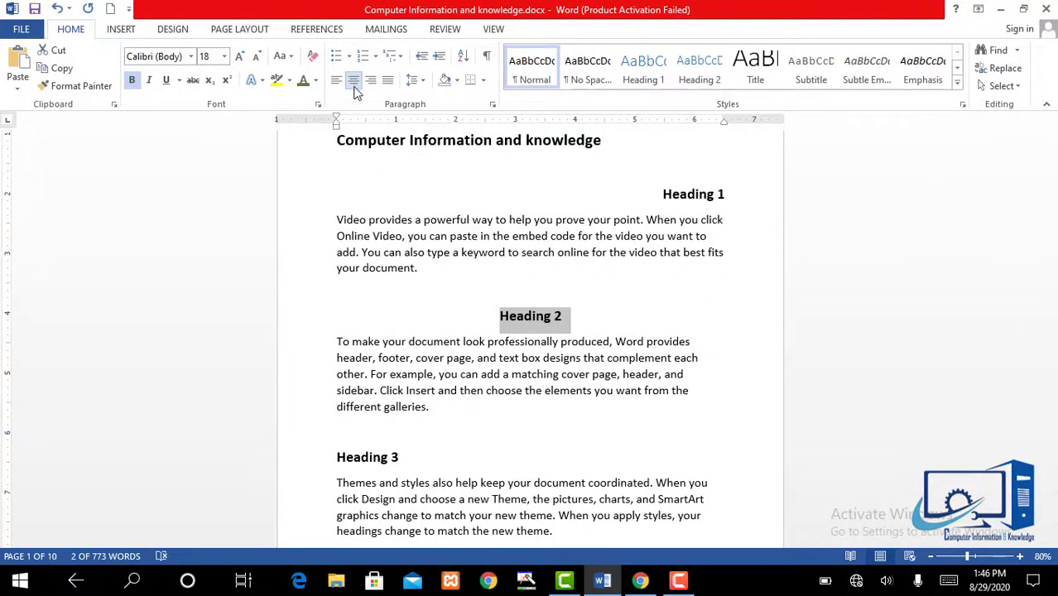
left_click(523, 414)
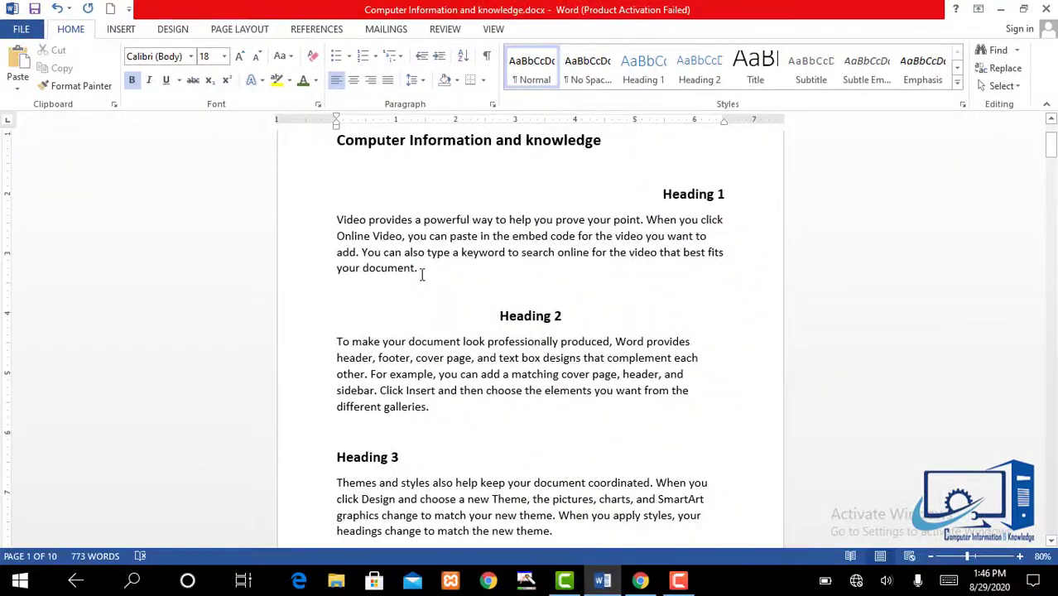
Justify Heading 1 together with its body paragraph.
left_click_drag(422, 270, 348, 224)
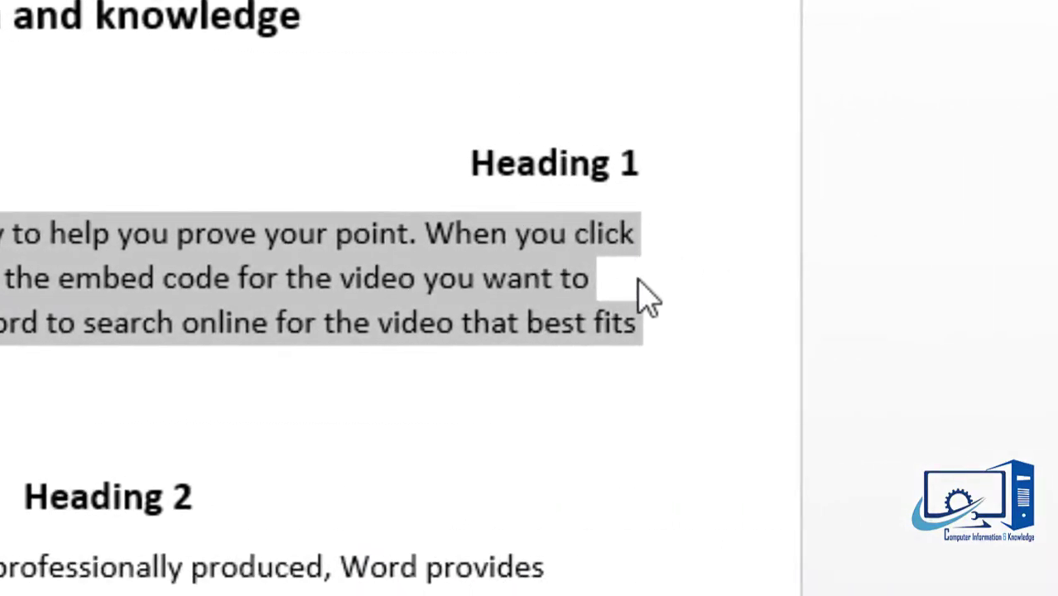
left_click(640, 235)
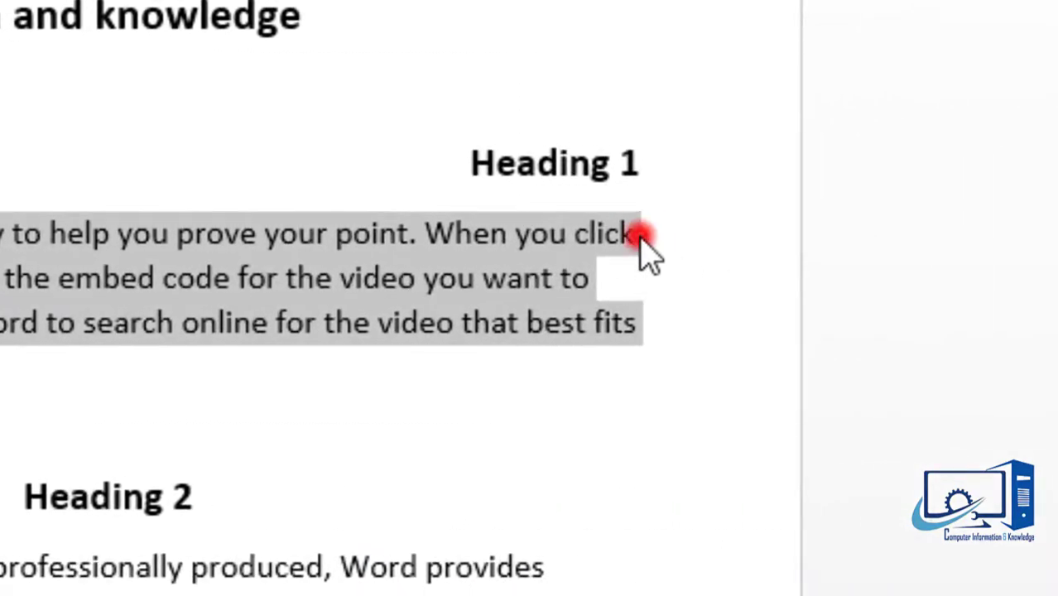
left_click(598, 277)
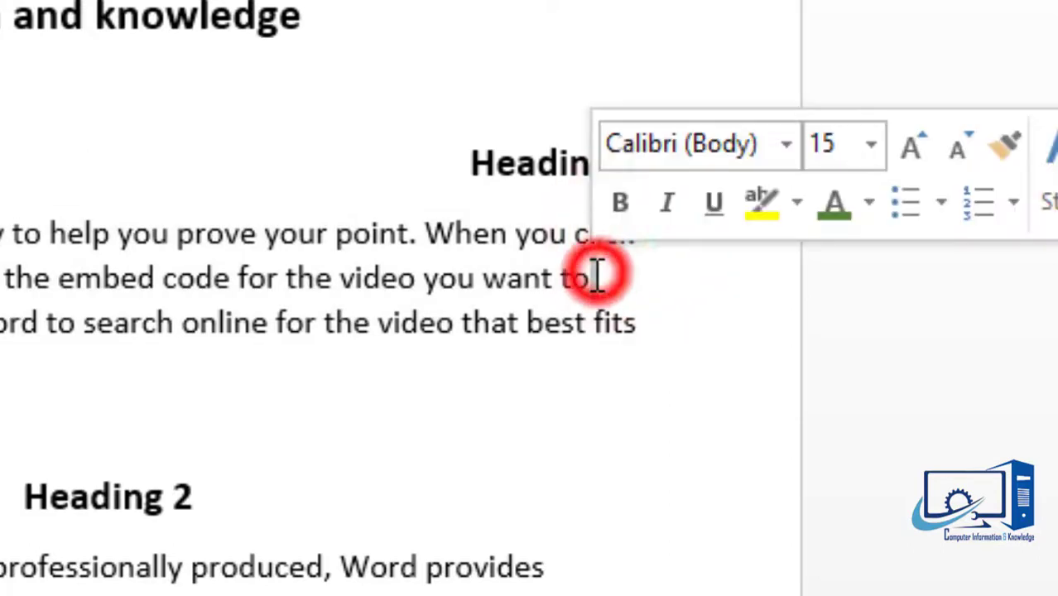
left_click(592, 280)
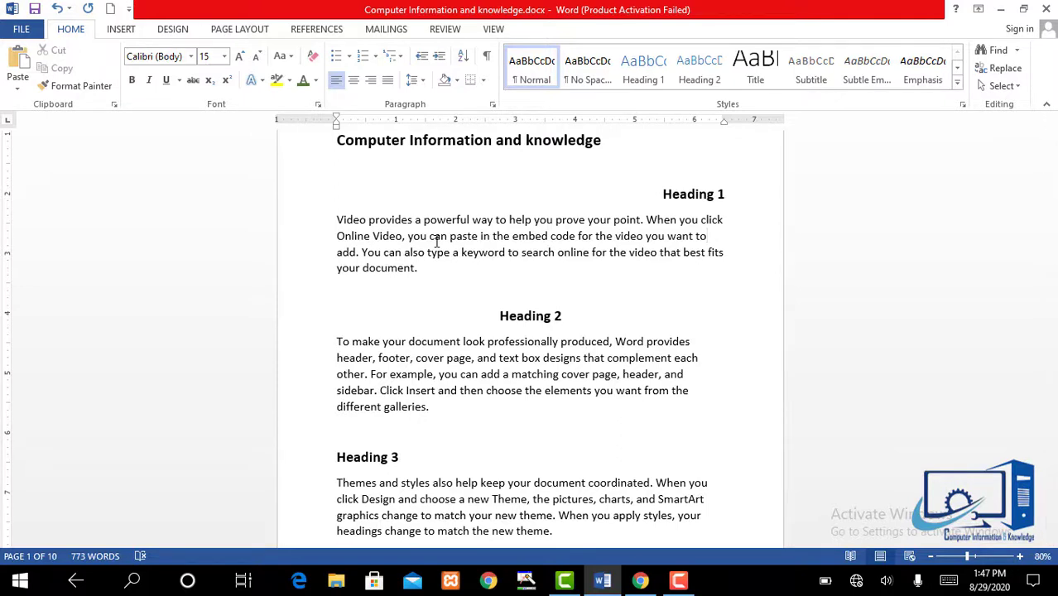
left_click_drag(467, 303, 366, 219)
left_click(464, 300)
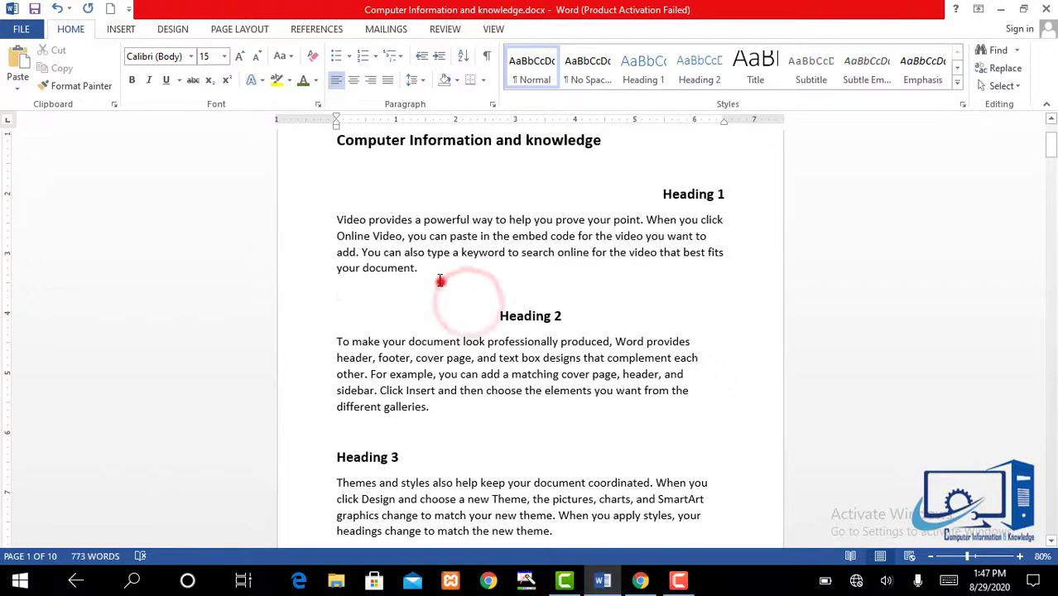
left_click_drag(440, 282, 346, 206)
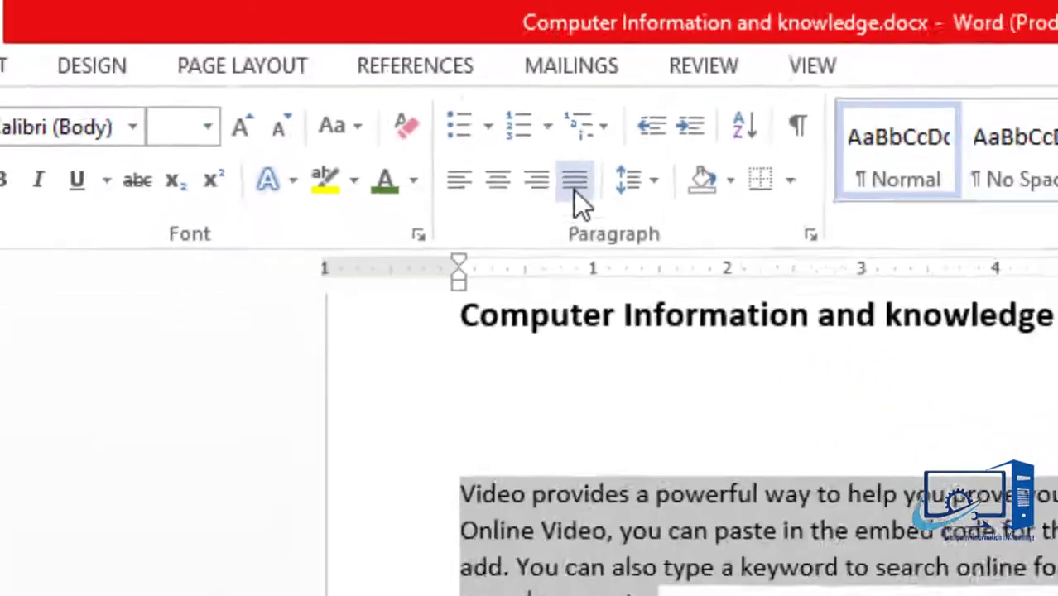
left_click(387, 81)
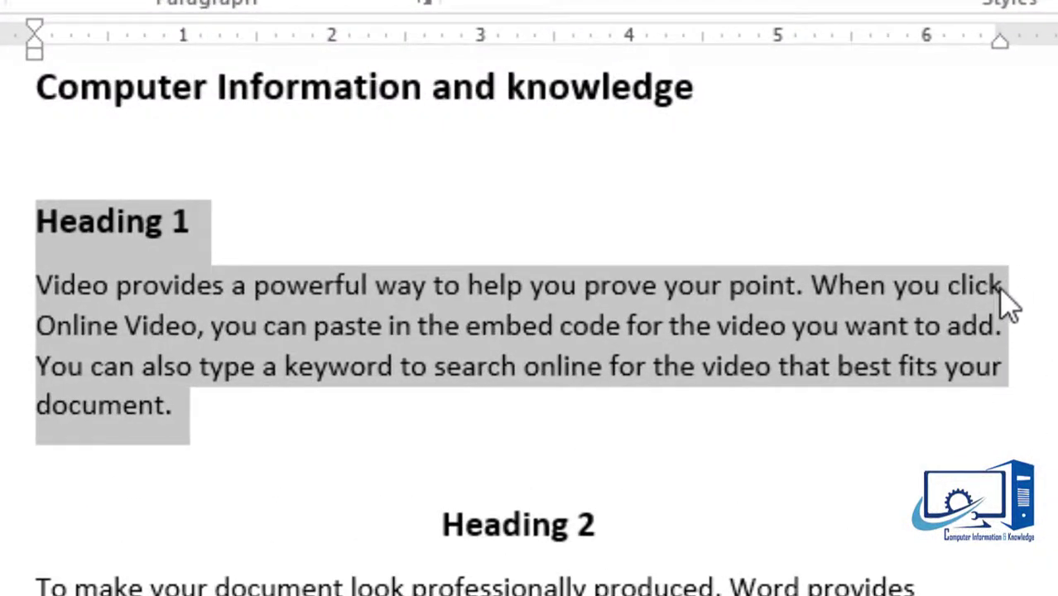
Justify the body paragraphs under Heading 2 and Heading 3.
mouse_move(697, 401)
left_mouse_down()
mouse_move(511, 385)
mouse_move(330, 339)
left_mouse_up()
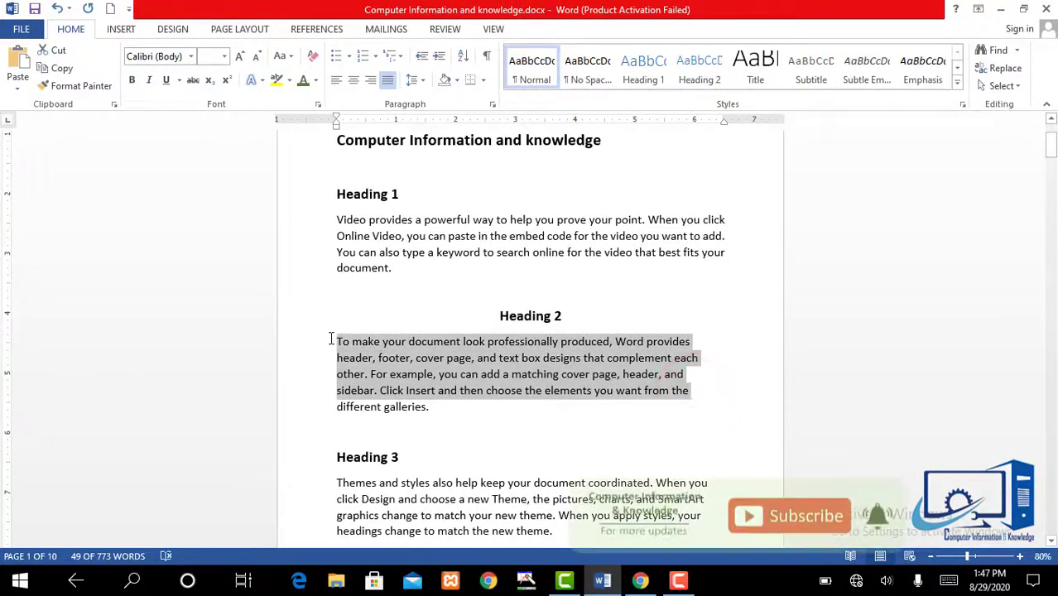
left_click(387, 79)
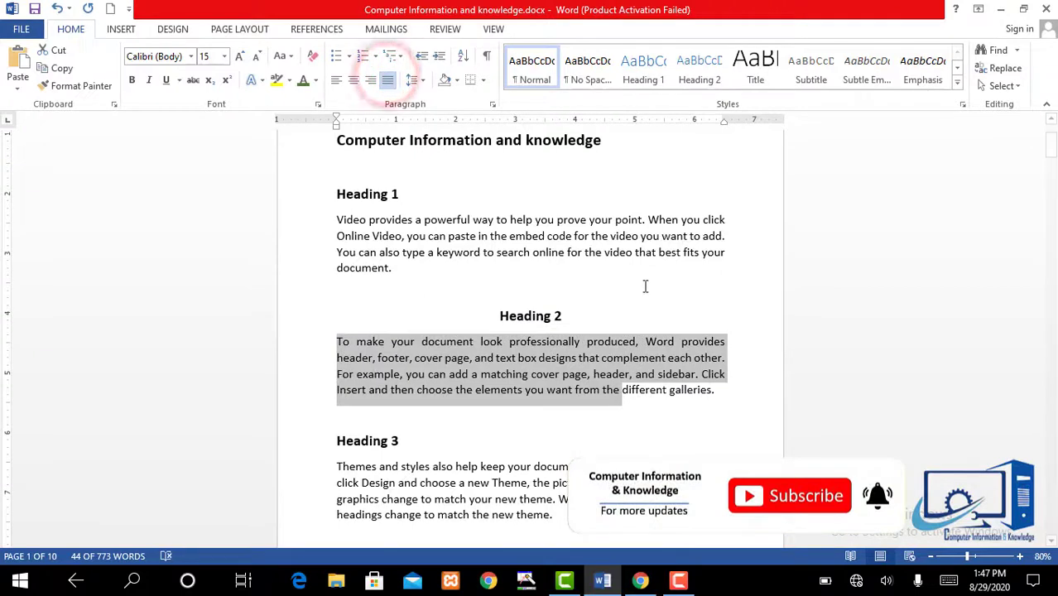
left_click(716, 394)
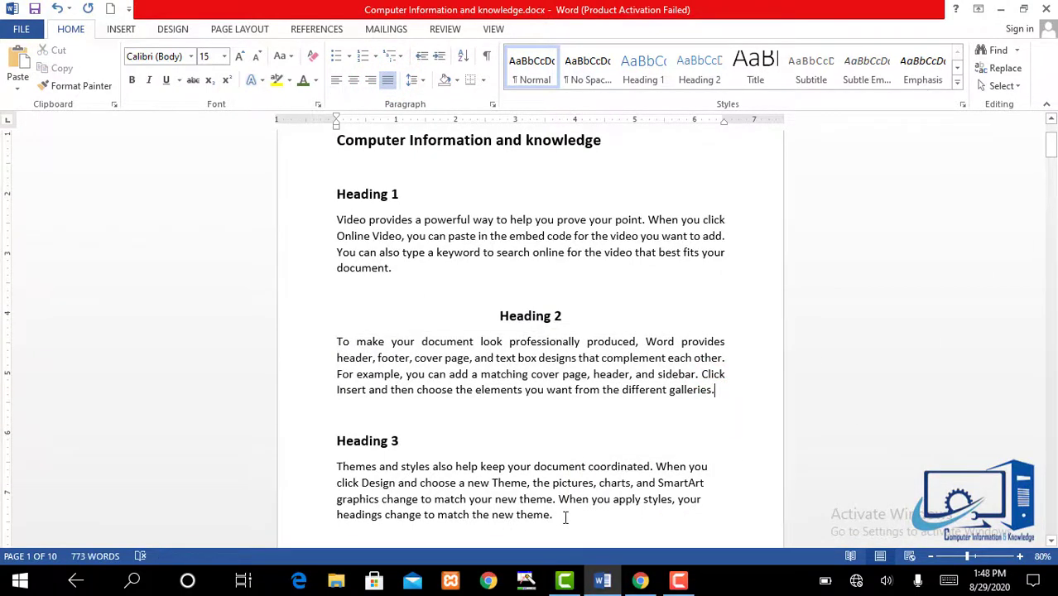
left_click_drag(562, 515, 335, 466)
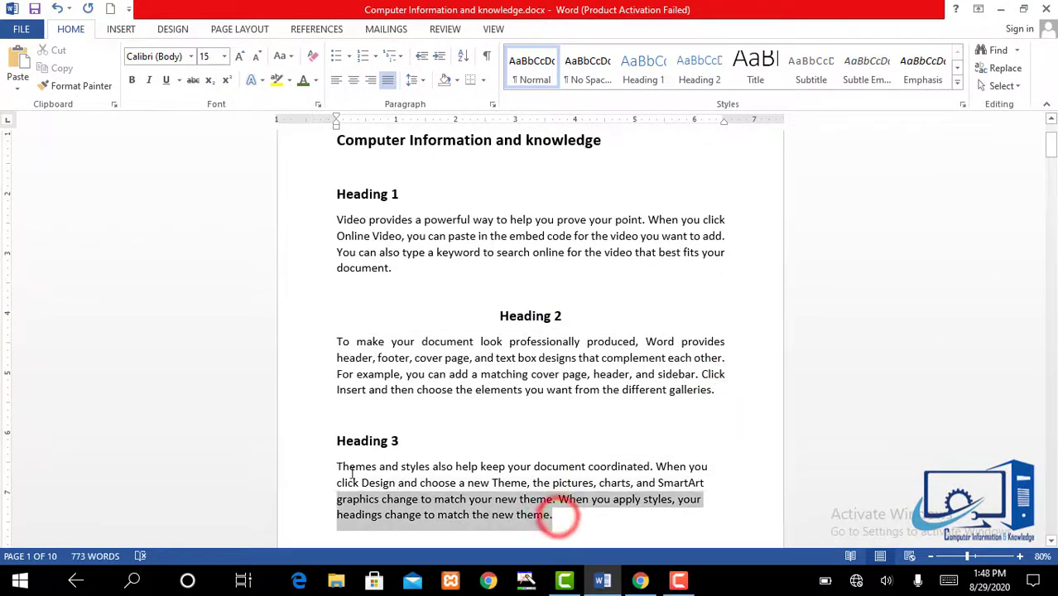
left_click(387, 80)
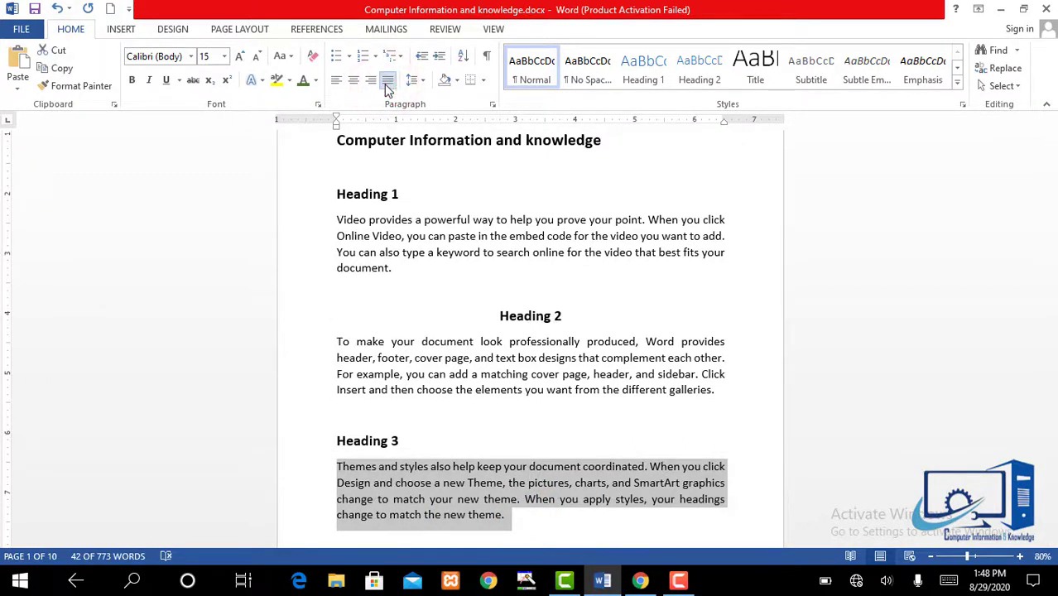
left_click(956, 354)
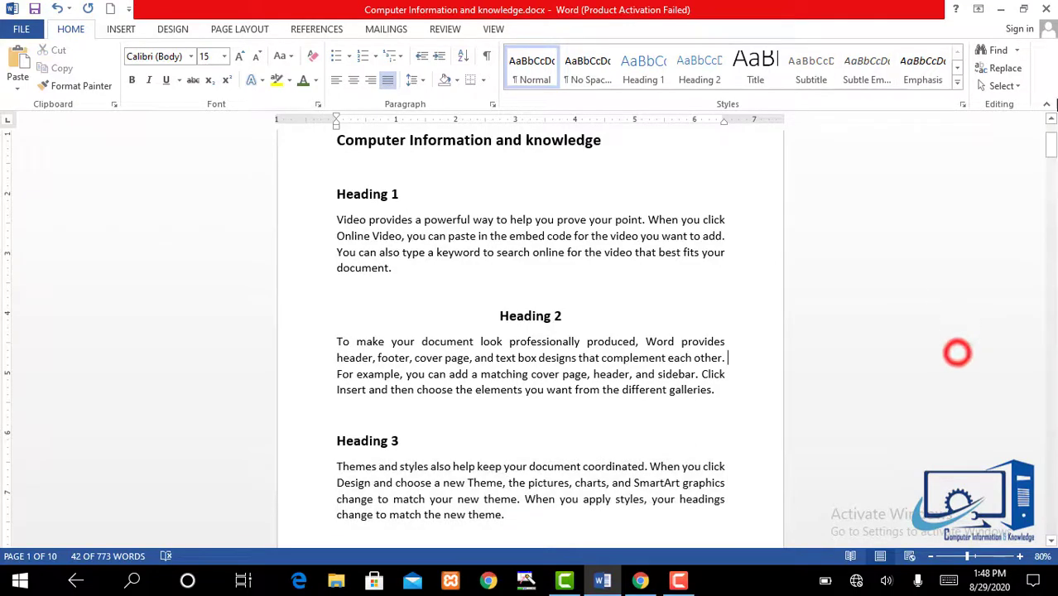
Scroll down to the Line Spacing section of the document.
left_click(1047, 149)
left_click_drag(1051, 174, 1051, 183)
left_click_drag(521, 436, 338, 339)
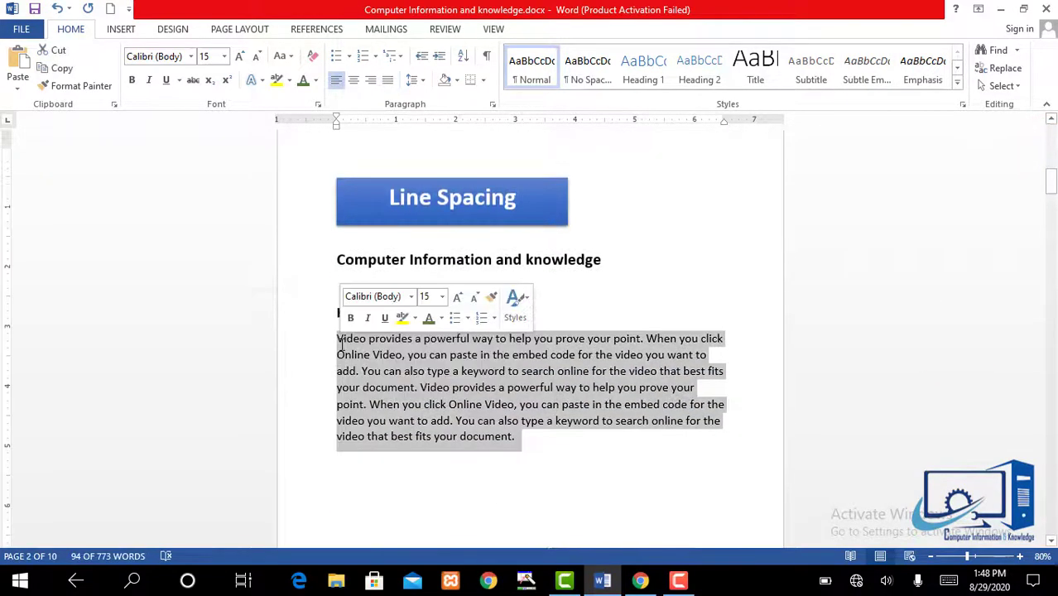
left_click(563, 454)
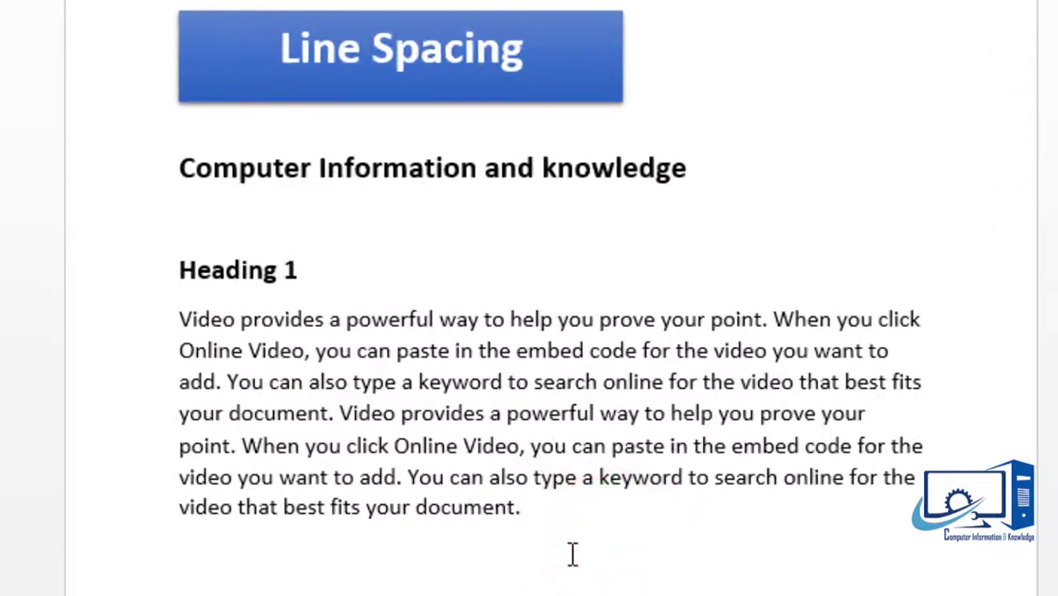
Apply 2.0 line spacing to the paragraph under Line Spacing.
left_click_drag(539, 460, 447, 404)
left_click_drag(389, 436, 172, 319)
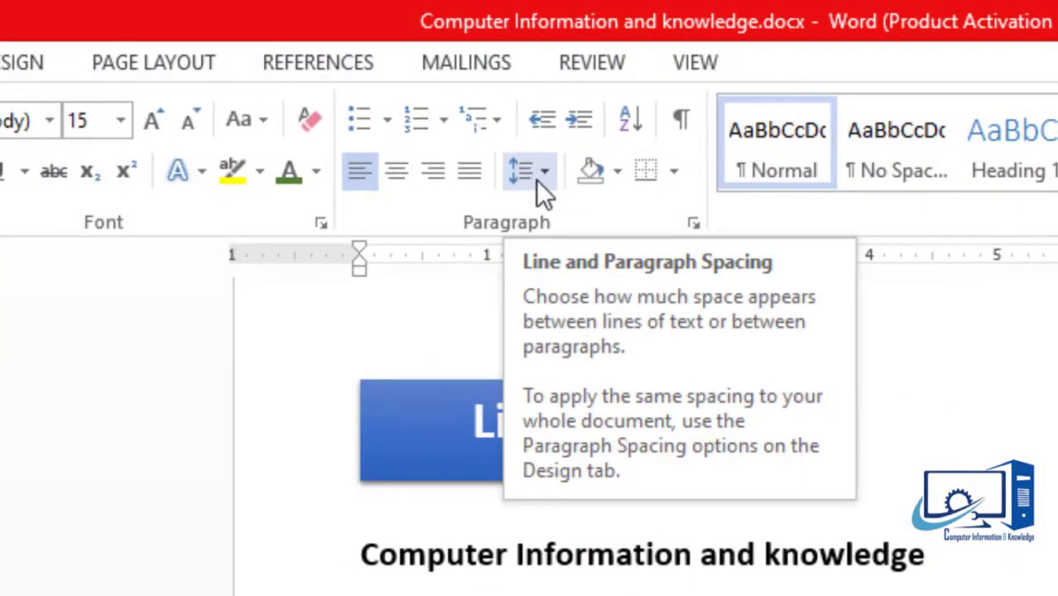
left_click(536, 173)
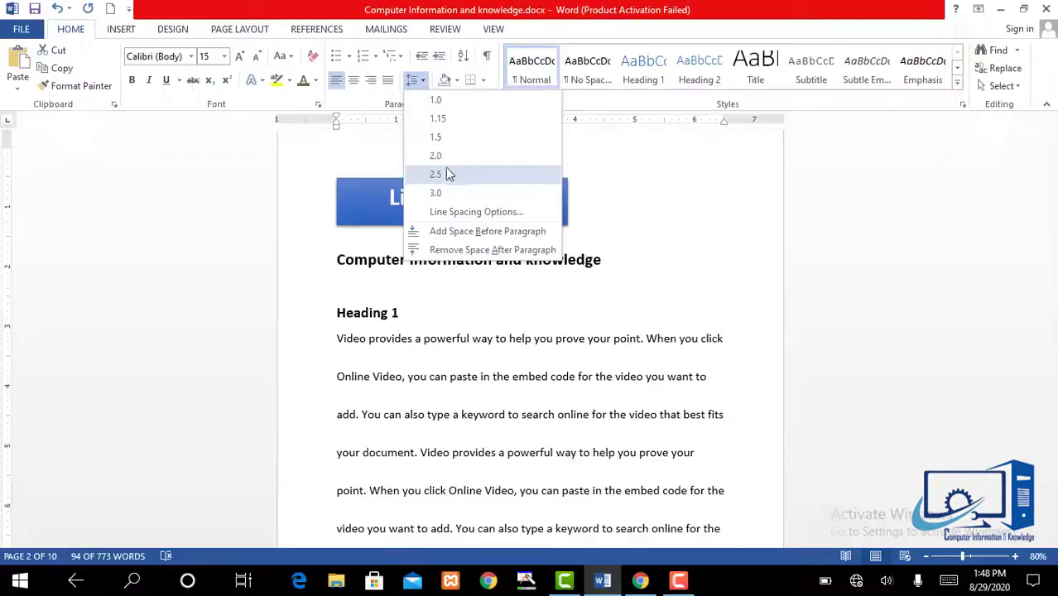
left_click(446, 166)
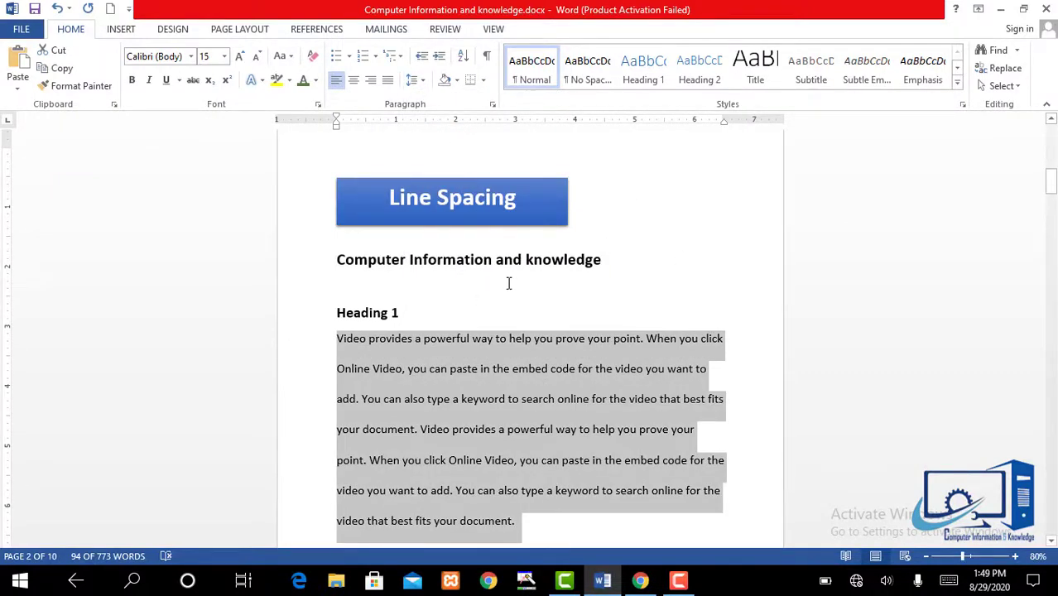
left_click(422, 80)
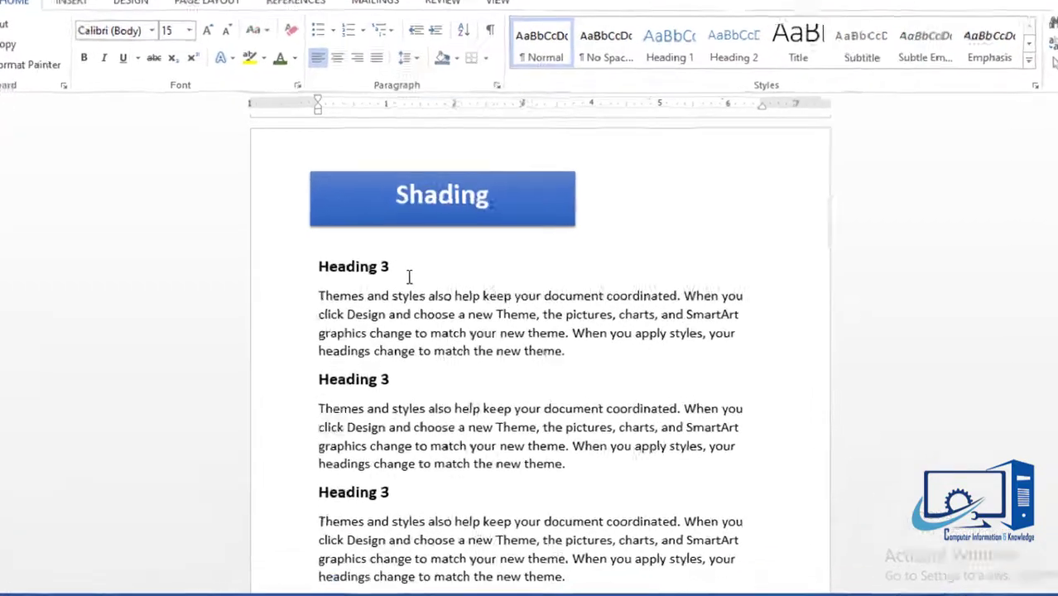
Shade the first Heading 3 line orange.
left_click_drag(405, 262, 343, 259)
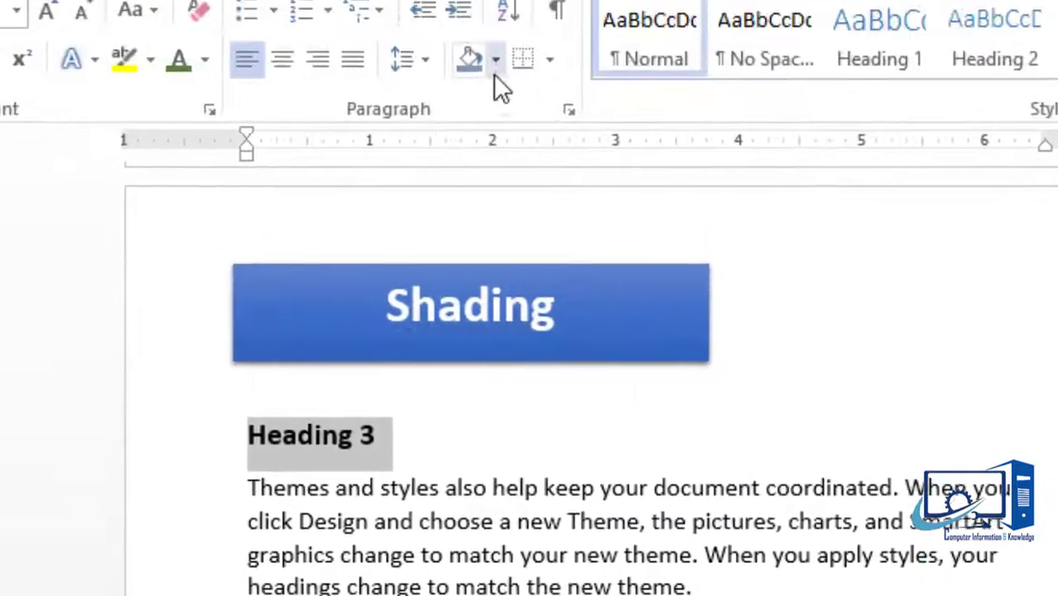
left_click(530, 168)
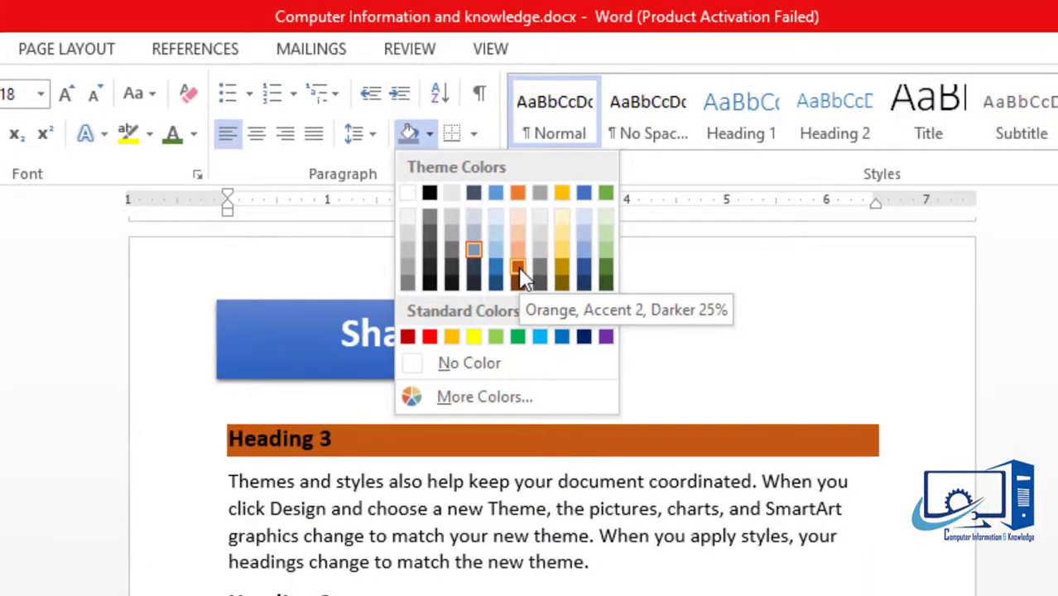
left_click(519, 276)
left_click(491, 304)
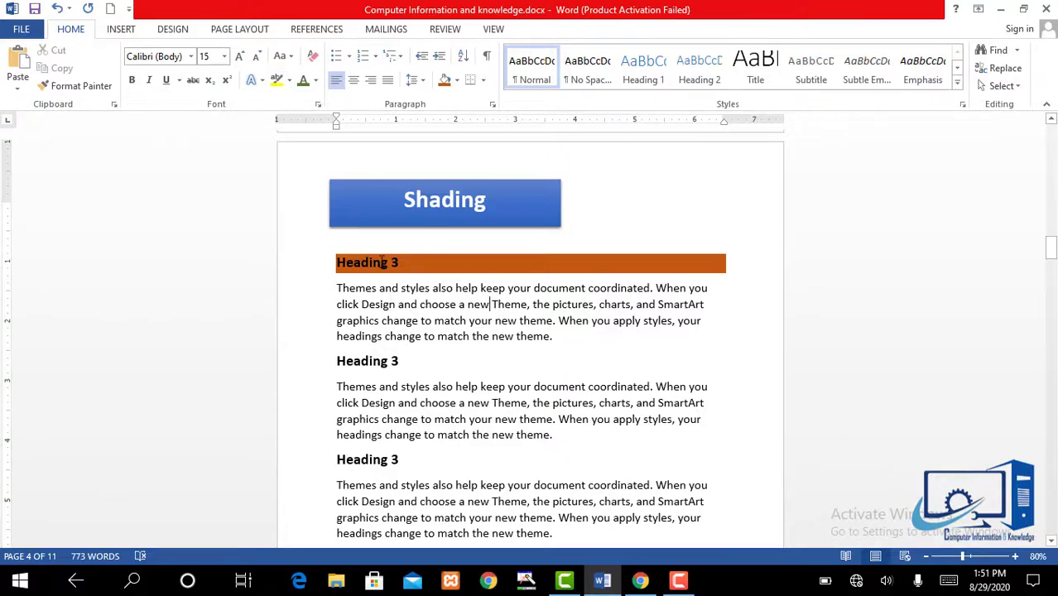
Highlight the words 'and styles also' in yellow.
left_click_drag(401, 288, 454, 288)
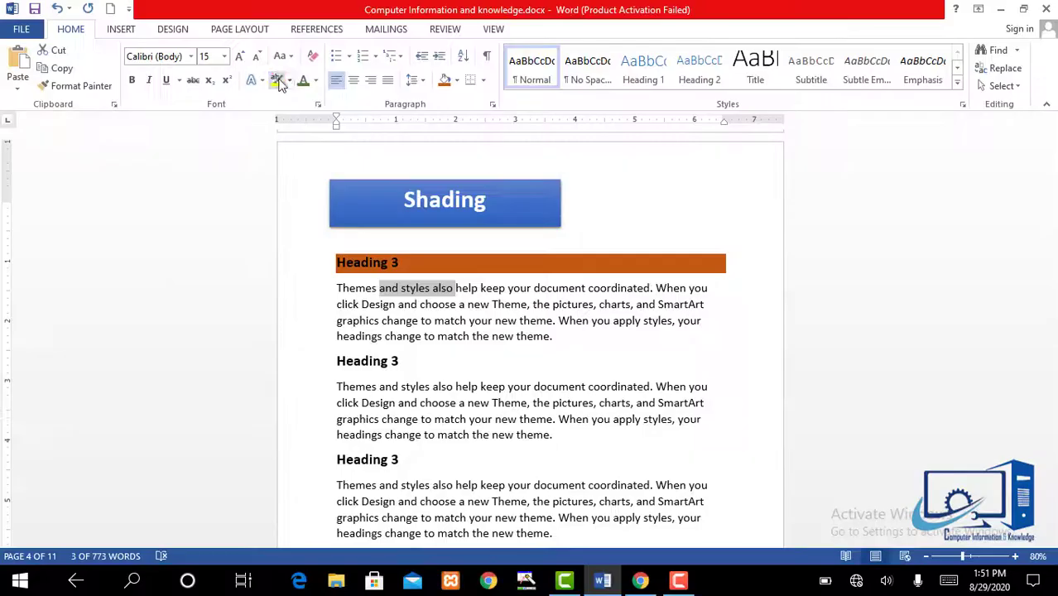
left_click(277, 79)
left_click(354, 248)
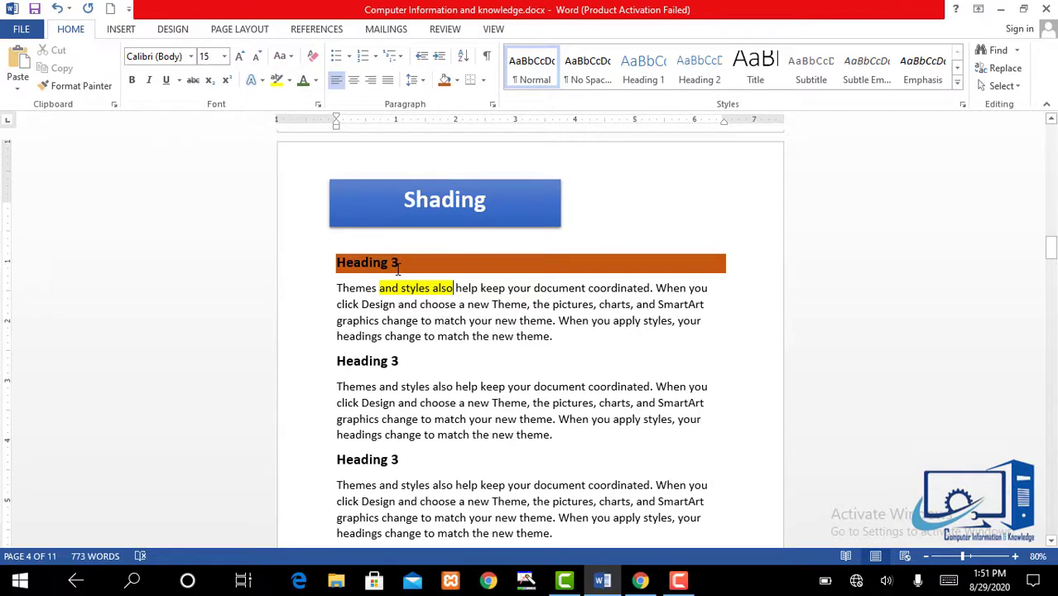
Shade the second Heading 3 gold and the third Heading 3 red.
triple_click(403, 361)
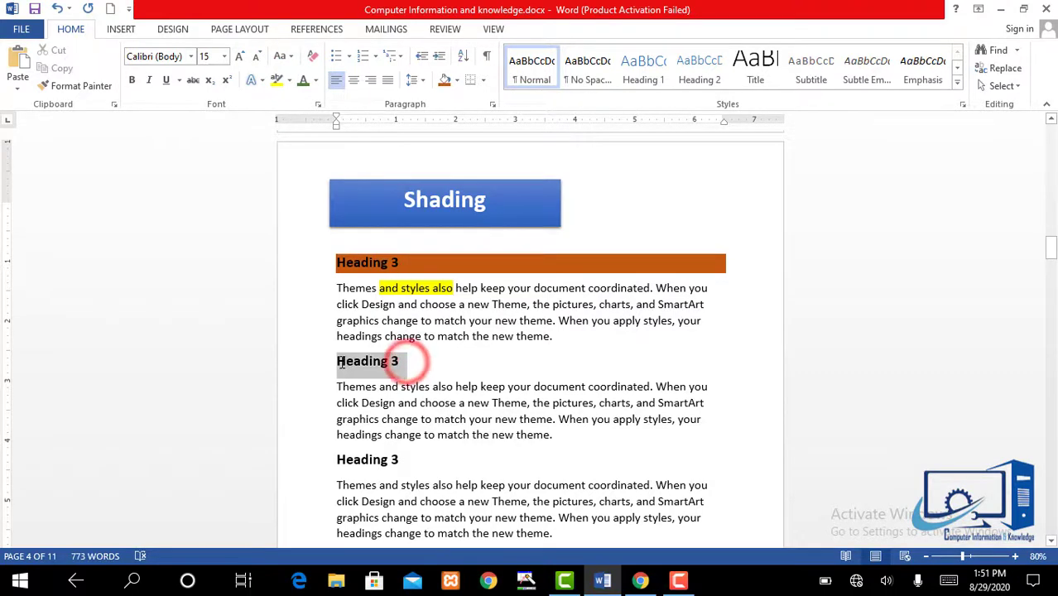
left_click(456, 79)
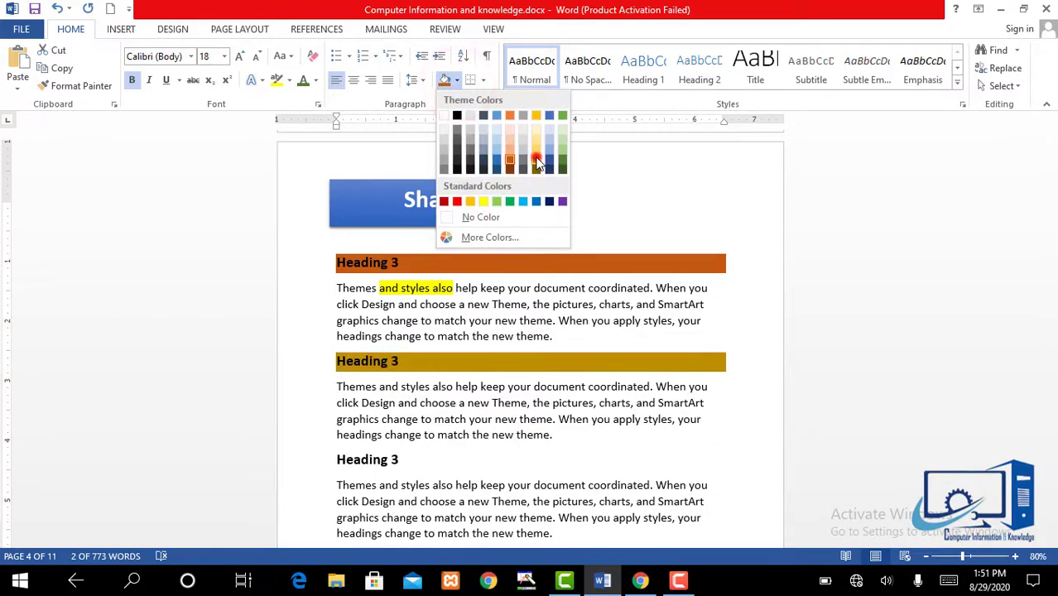
left_click(536, 159)
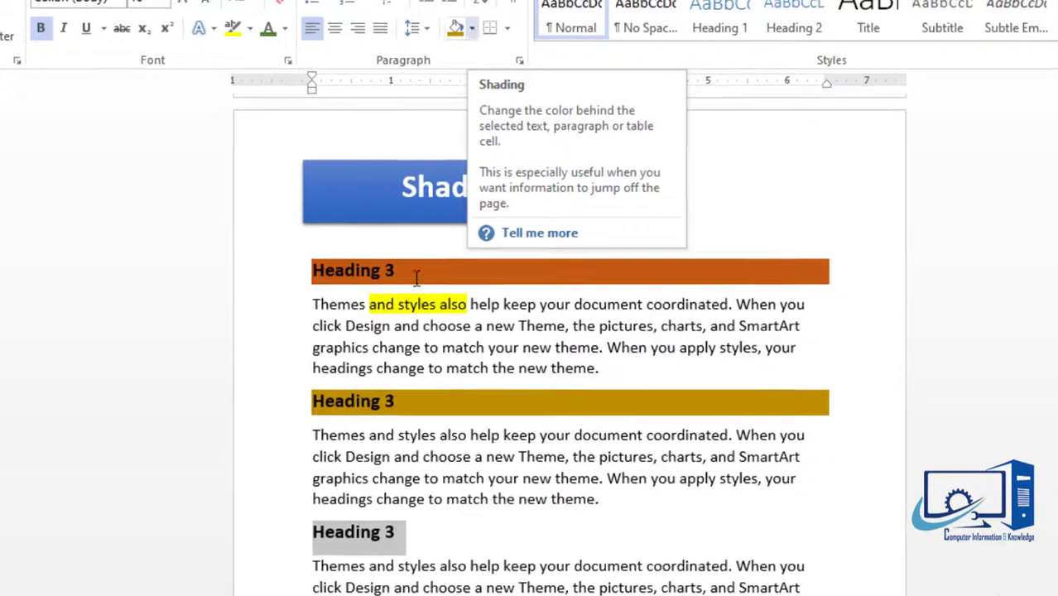
left_click(397, 355)
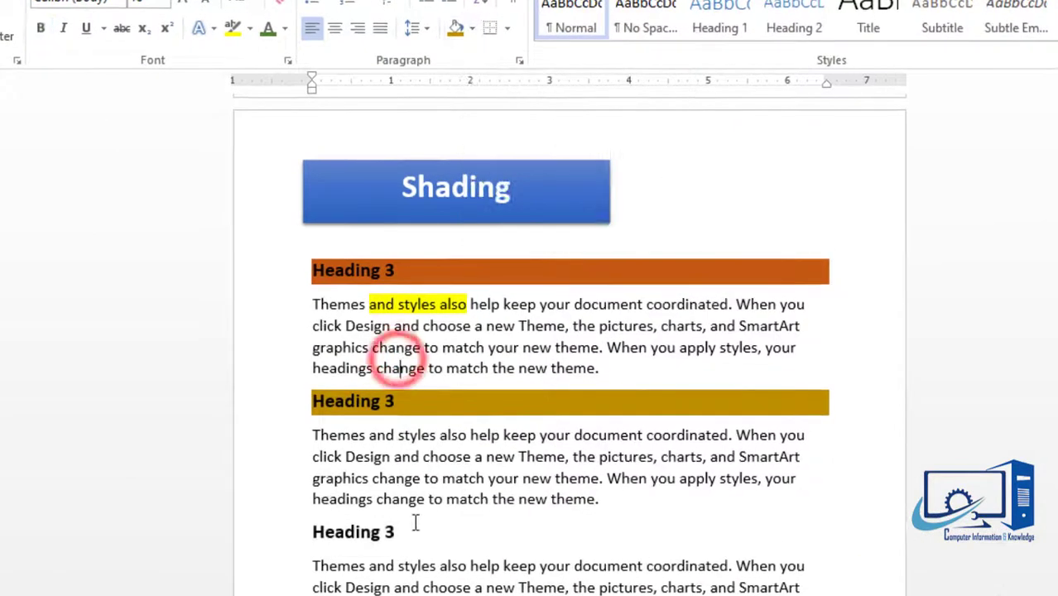
left_click_drag(405, 524, 322, 531)
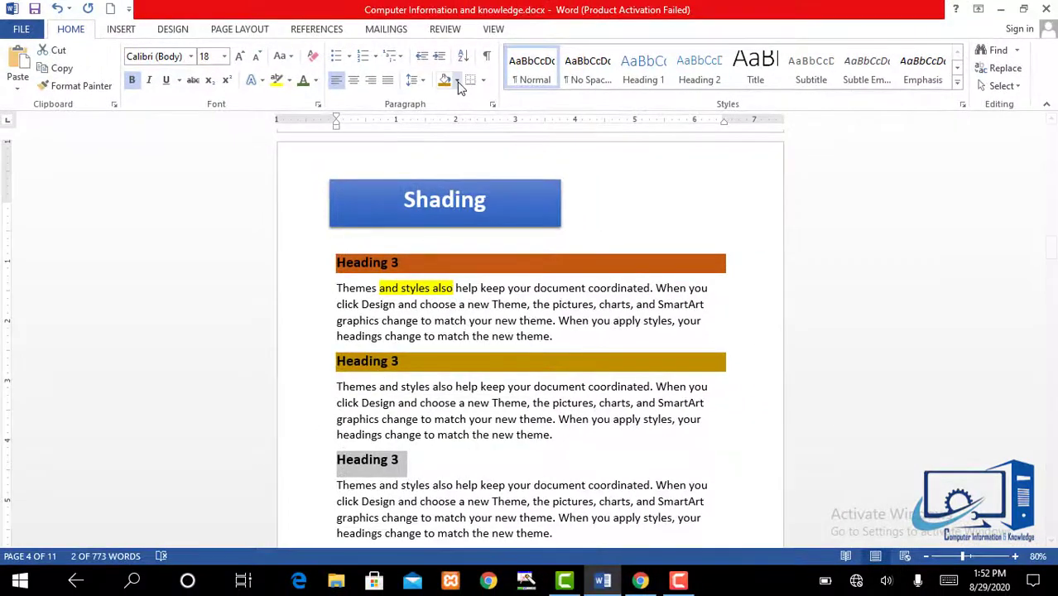
left_click(459, 81)
left_click(456, 202)
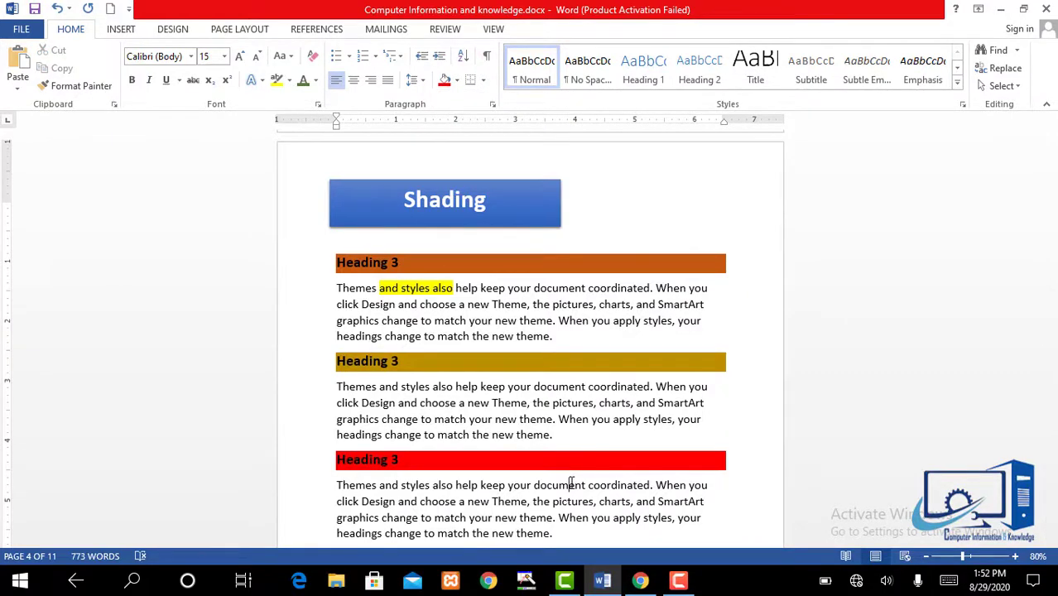
left_click_drag(1051, 247, 1051, 290)
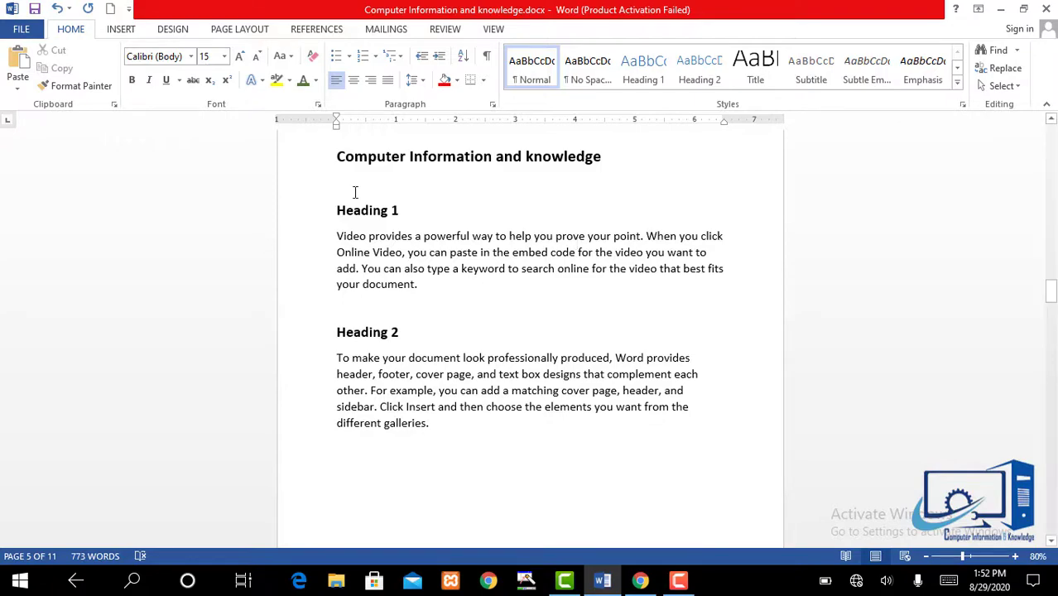
Add a bottom border under the Heading 1 line.
left_click_drag(337, 210, 398, 211)
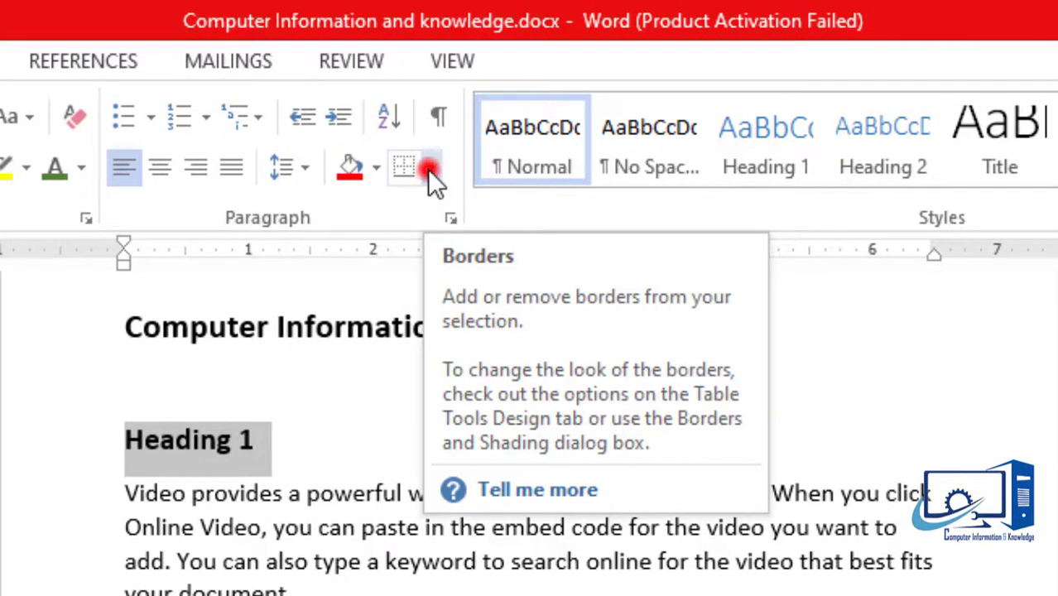
left_click(431, 170)
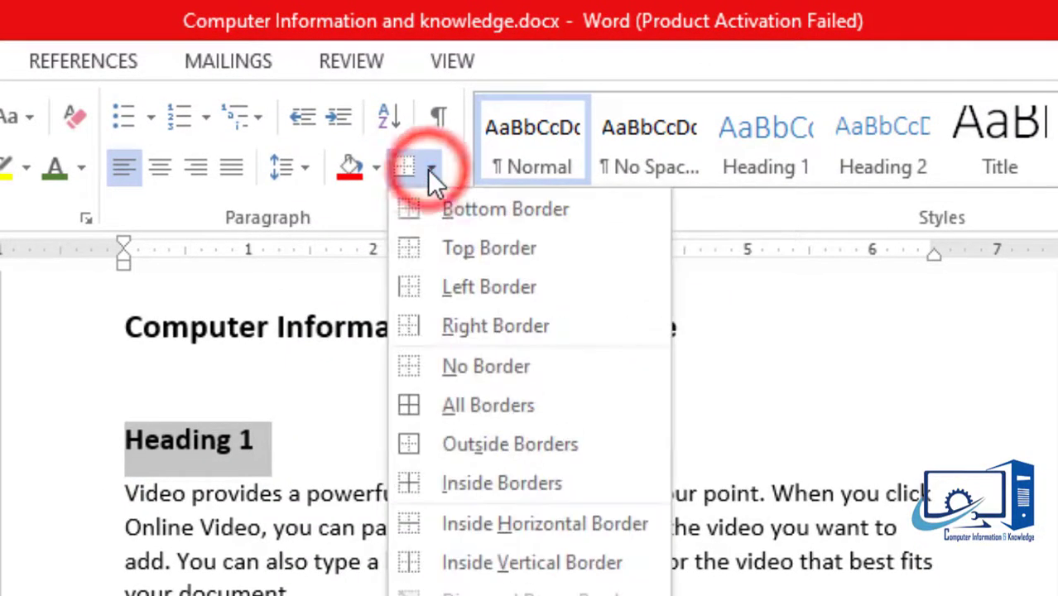
left_click(470, 210)
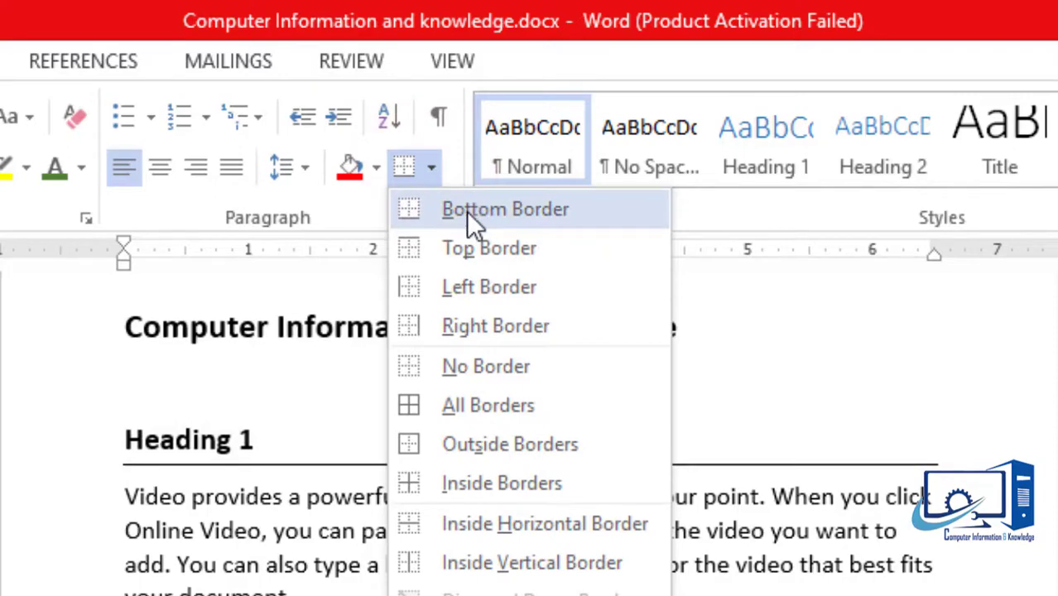
left_click(466, 211)
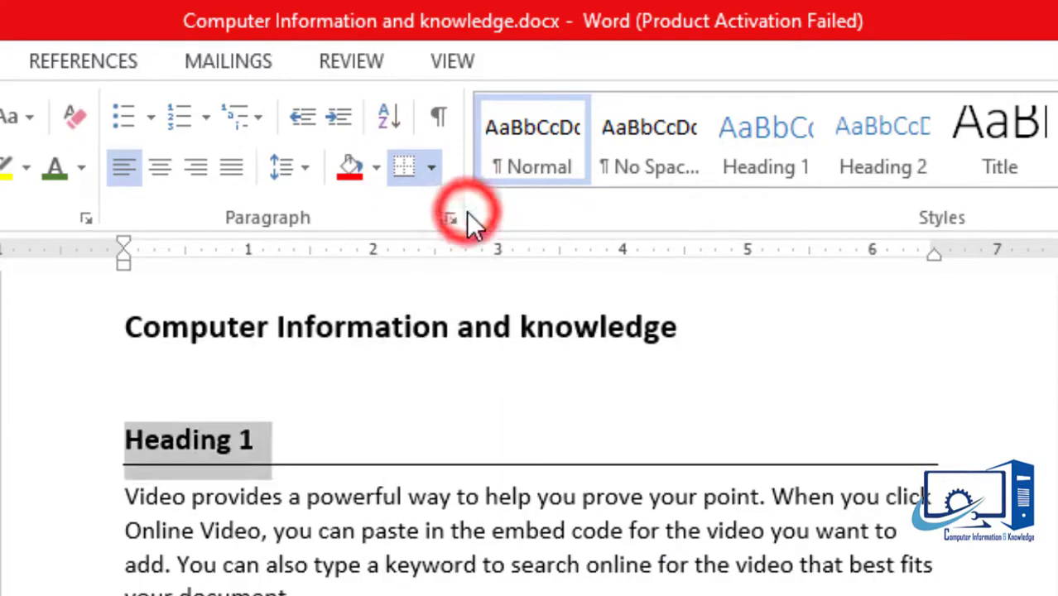
left_click(302, 463)
Box the Heading 2 line with top, left, right and bottom borders.
left_click(326, 527)
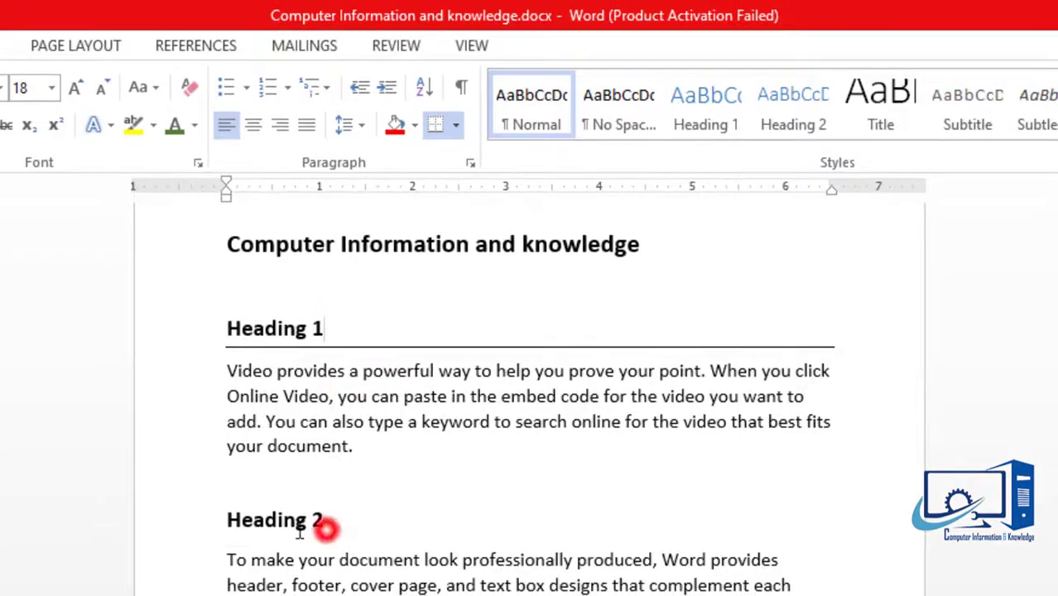
left_click_drag(299, 534, 225, 525)
left_click(454, 126)
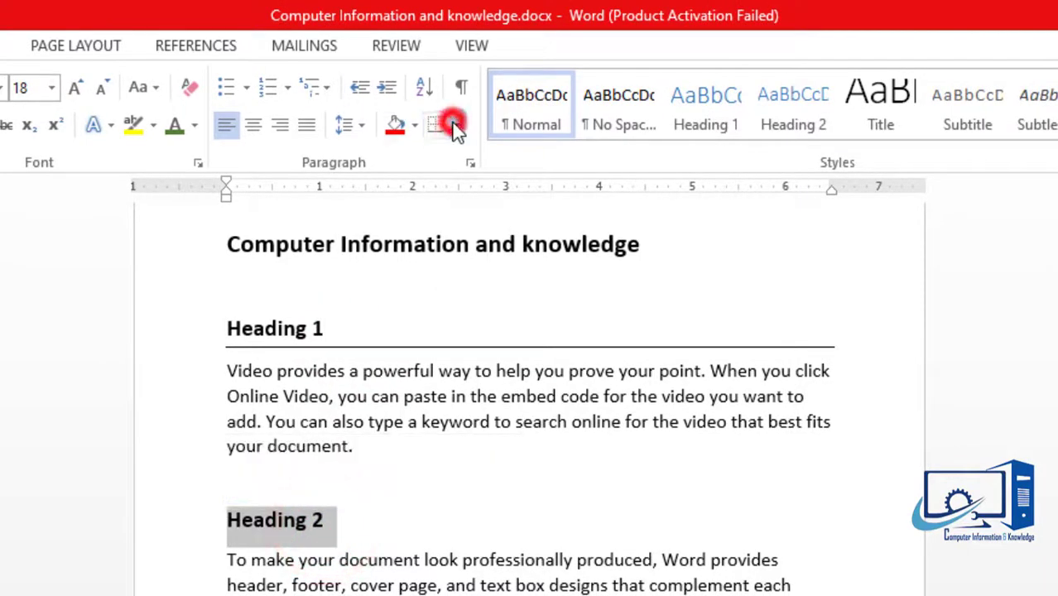
left_click(482, 187)
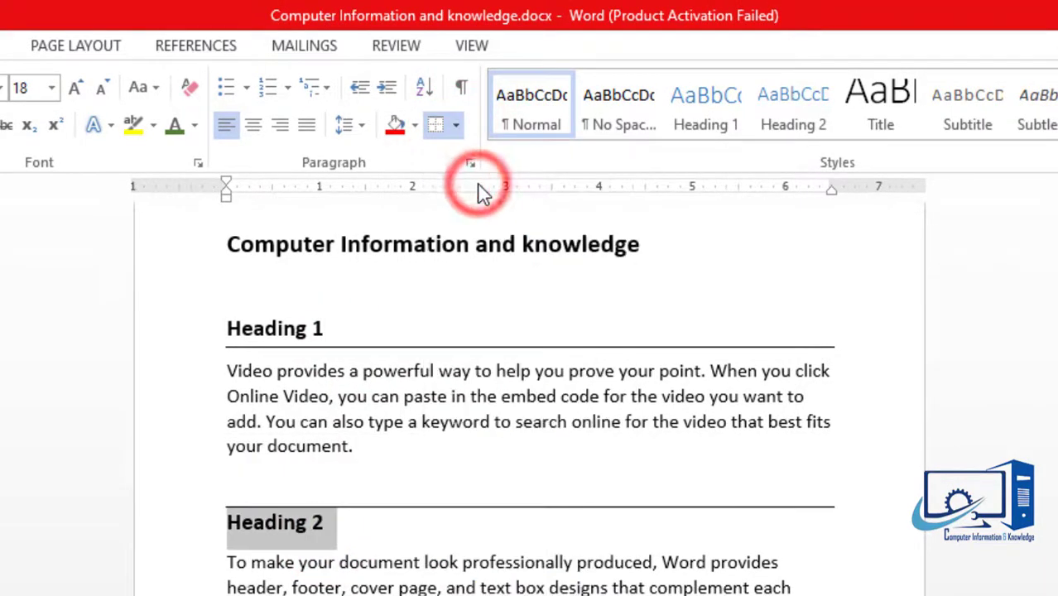
left_click(456, 129)
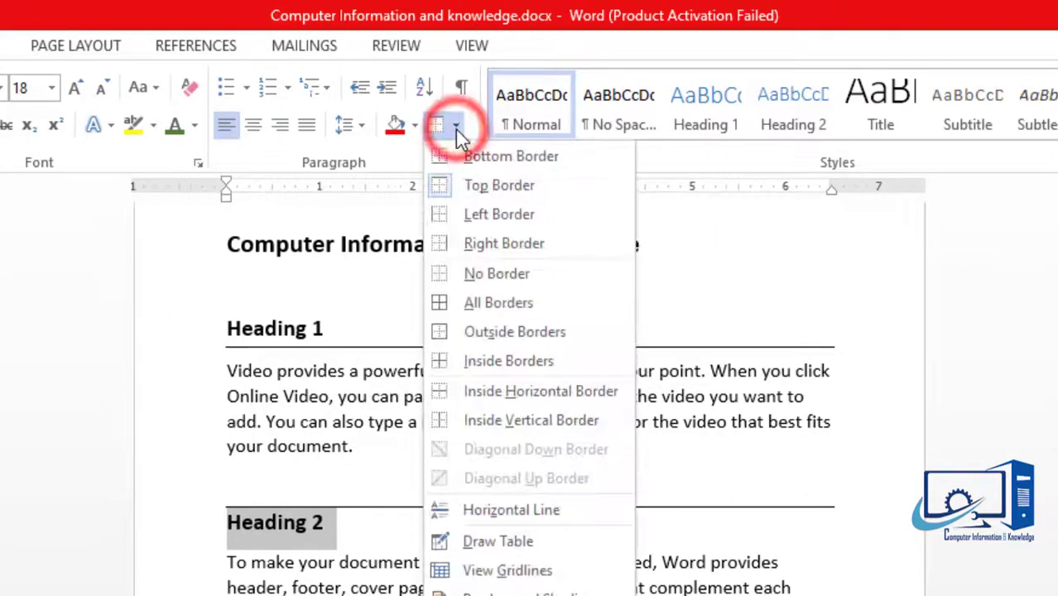
left_click(476, 216)
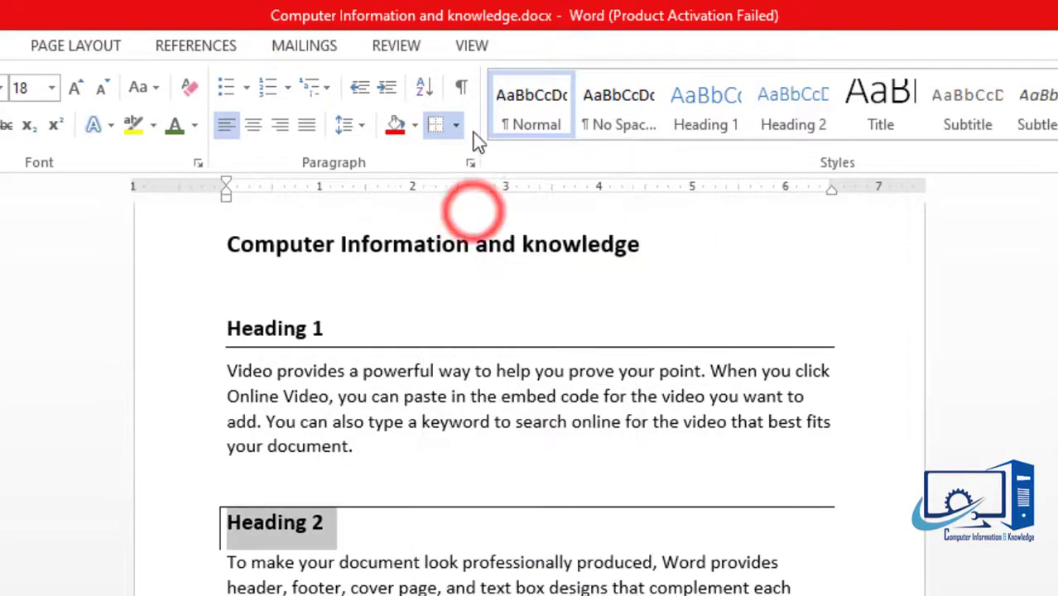
left_click(456, 125)
left_click(468, 243)
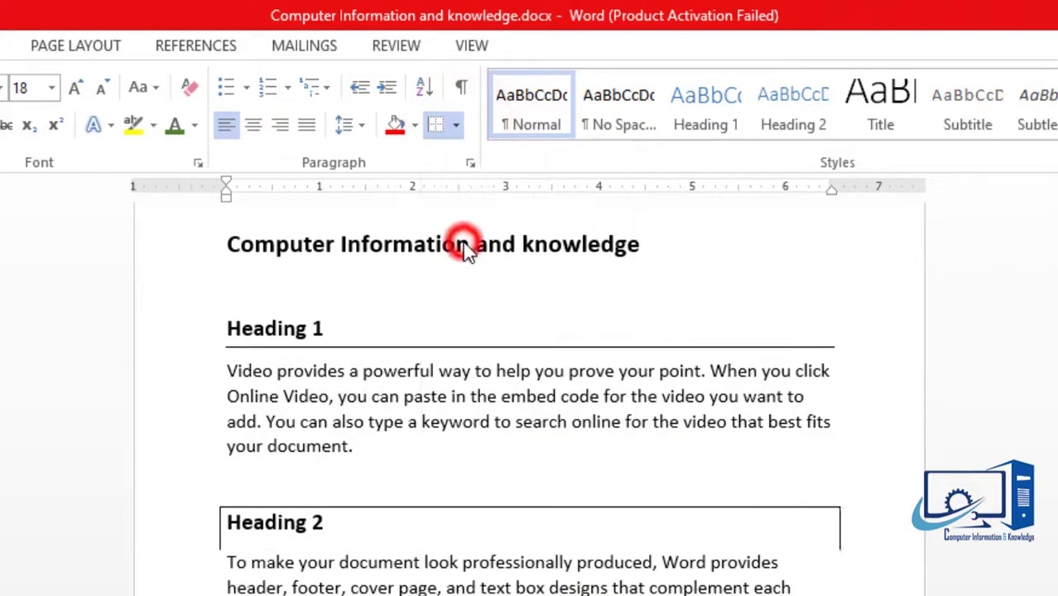
left_click(457, 126)
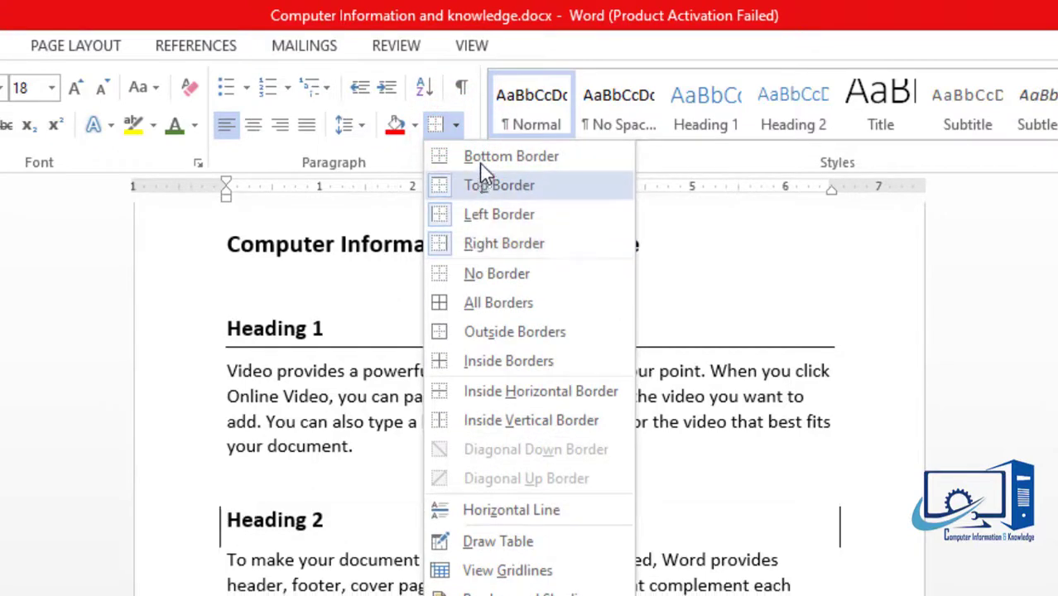
left_click(479, 159)
left_click(464, 334)
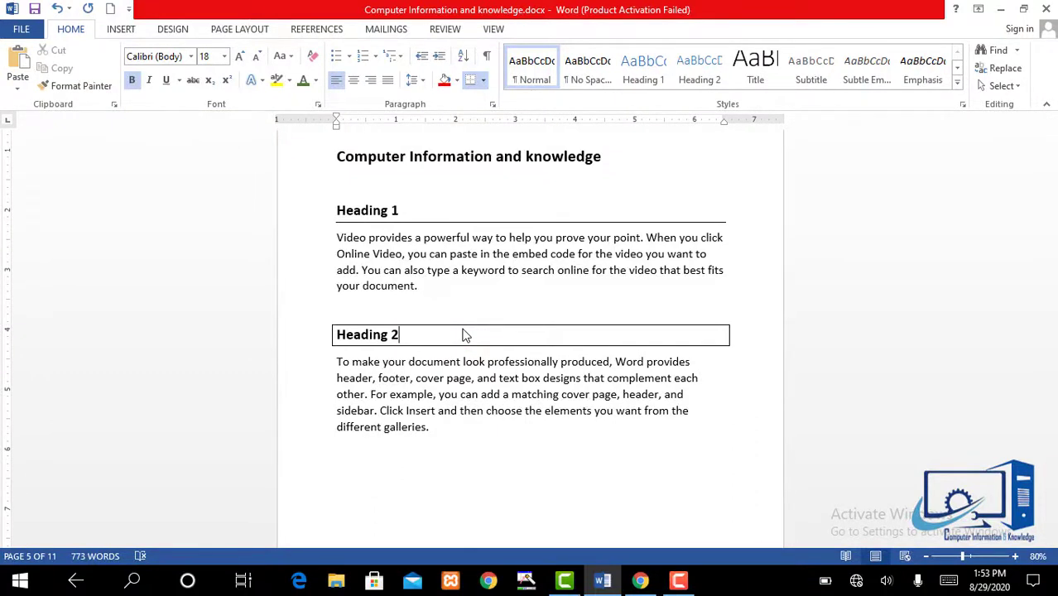
Apply All Borders to the paragraph under Heading 2 so the box encloses it.
left_click_drag(433, 434, 336, 365)
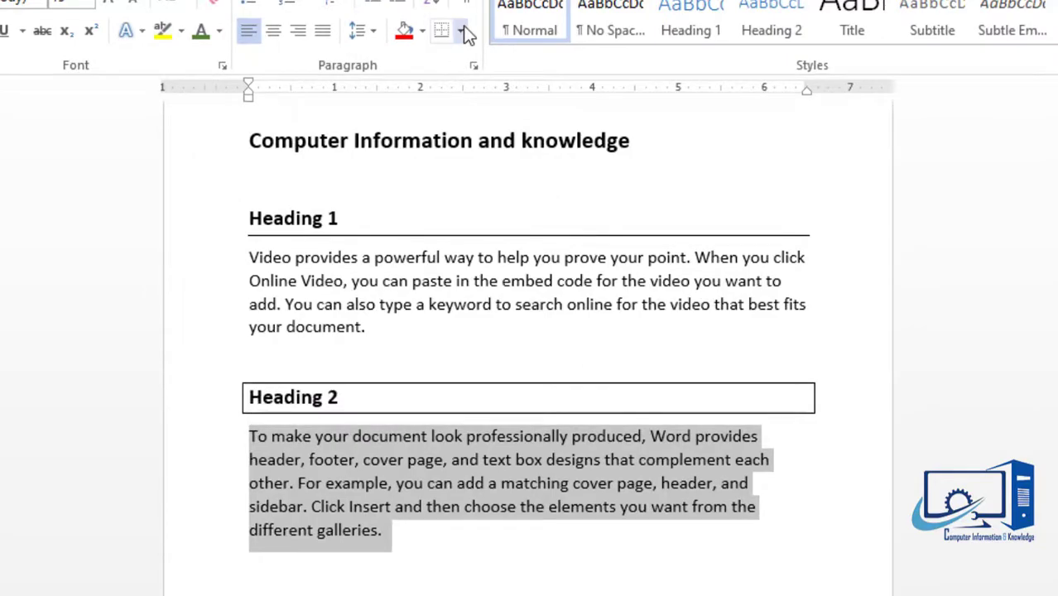
left_click(460, 30)
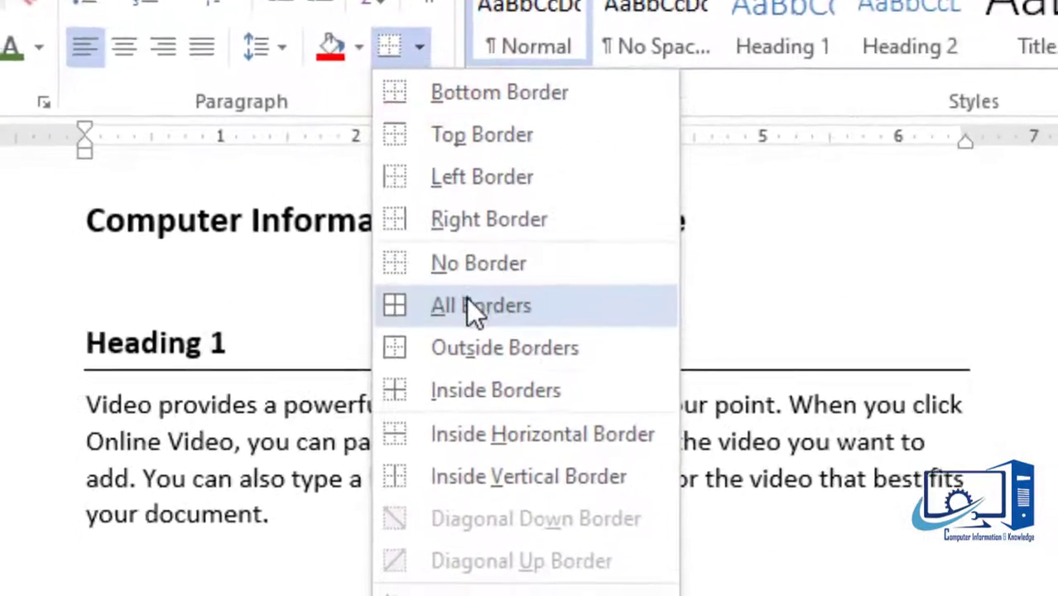
left_click(469, 306)
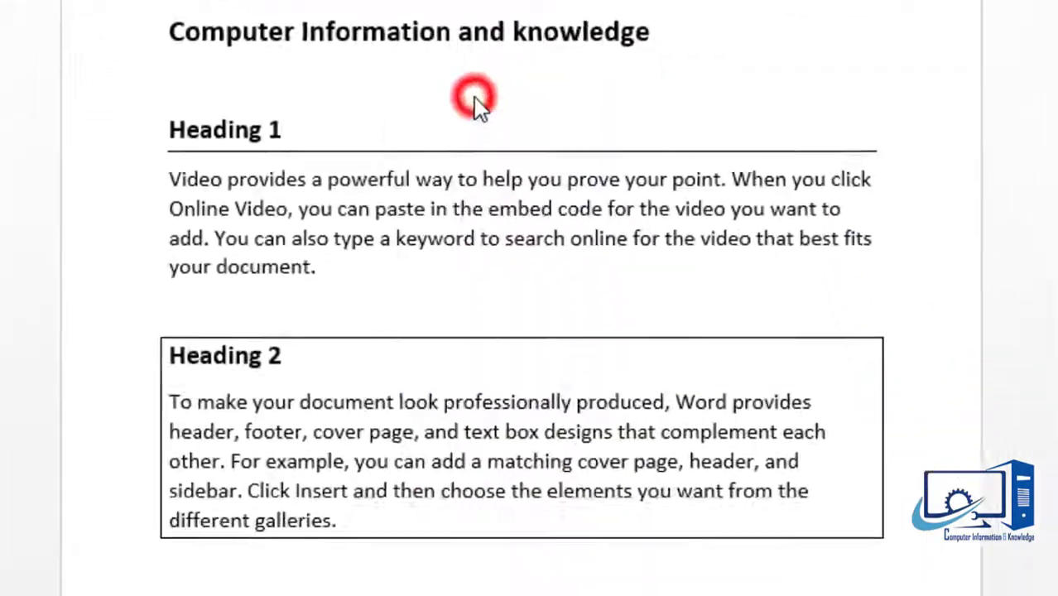
left_click(454, 338)
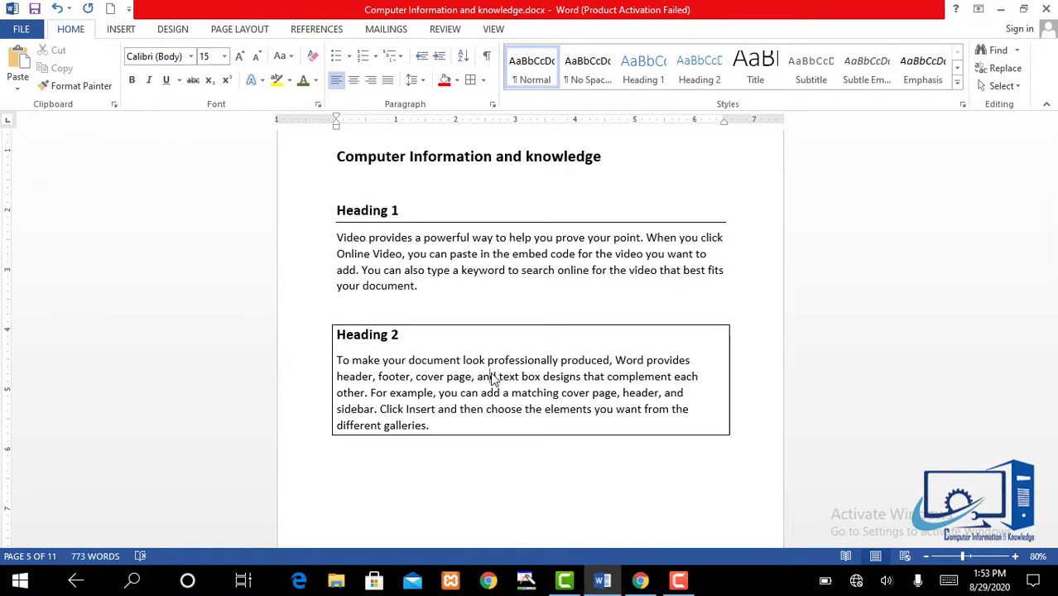
Paste two copies of the underlined Heading 1 and box all three lines with borders.
left_click_drag(405, 210, 342, 211)
key("ctrl+c")
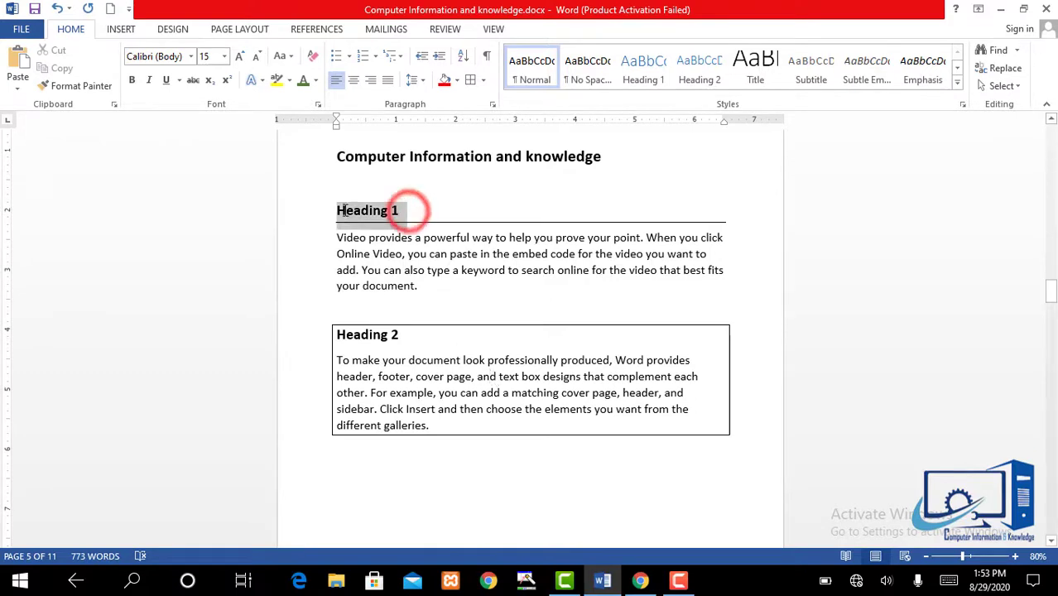
left_click(377, 308)
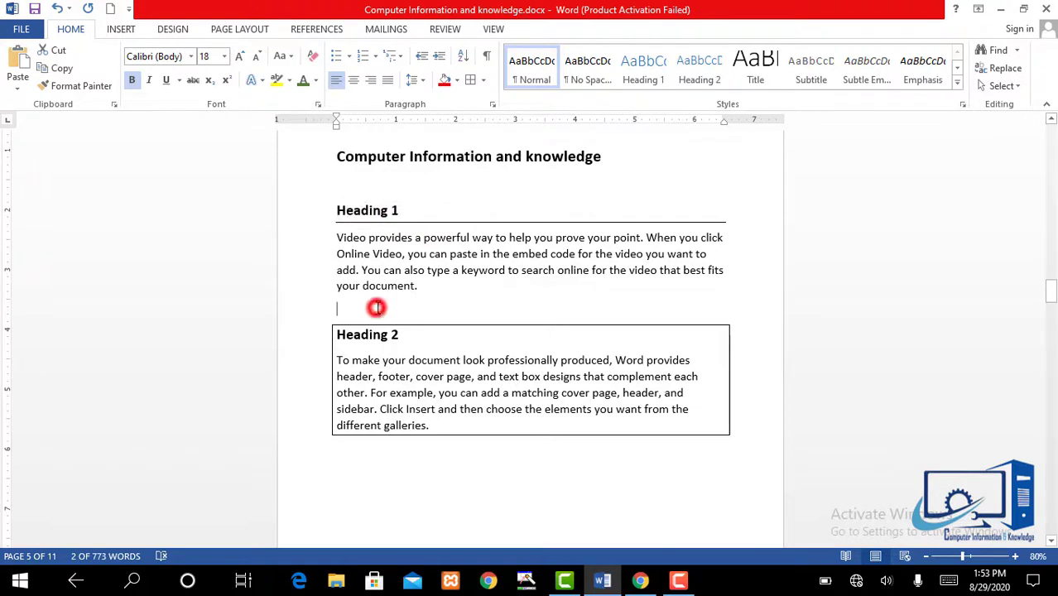
key("ctrl+v")
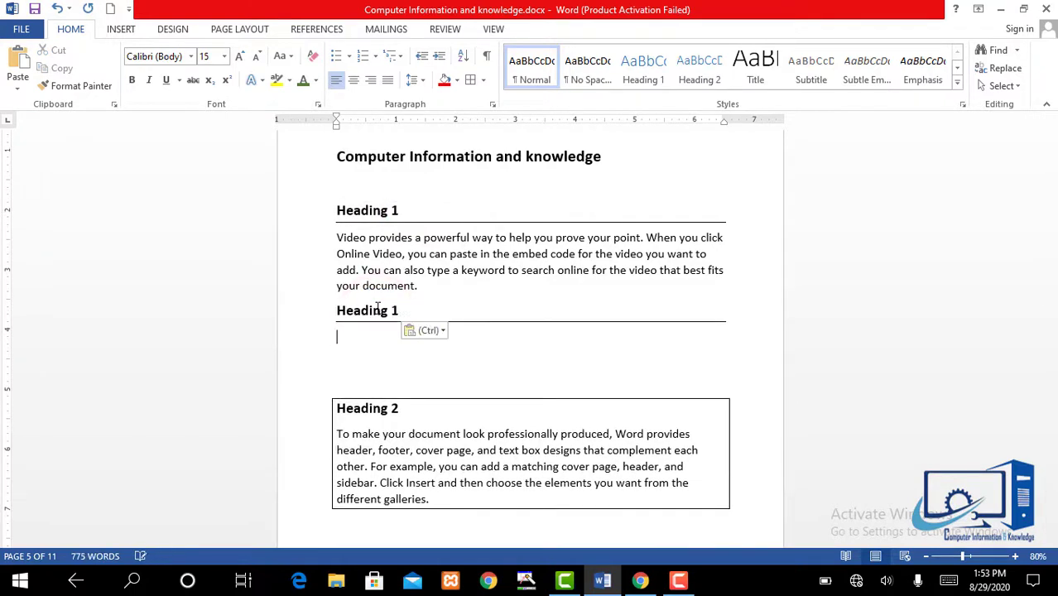
key("ctrl+v")
key("ctrl+v")
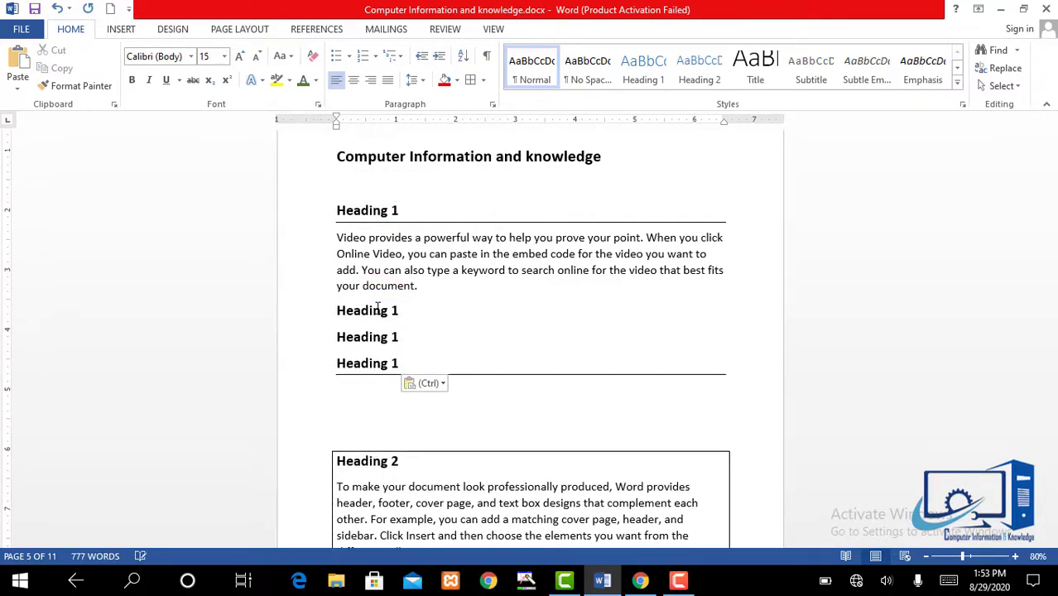
left_click_drag(359, 397, 332, 325)
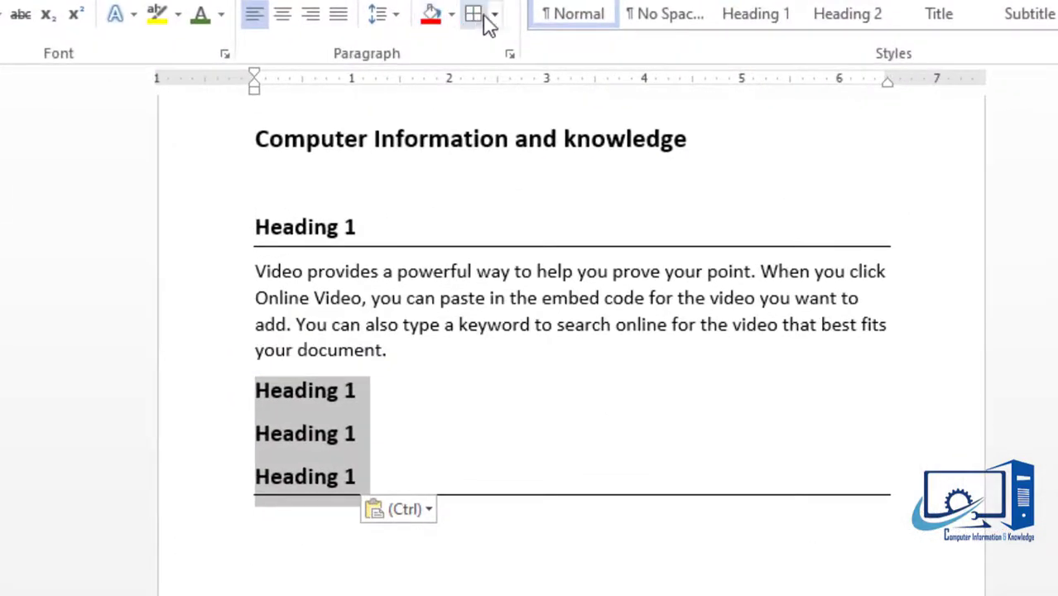
left_click(473, 15)
left_click(358, 433)
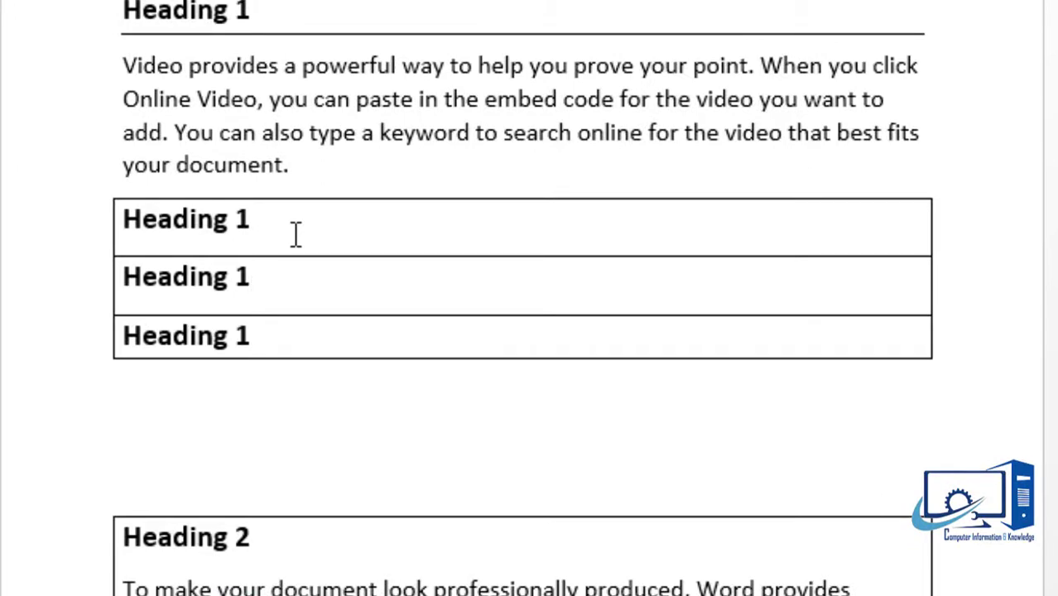
Break the Heading 2 paragraph onto a new line after the word 'provides'.
left_click(857, 409)
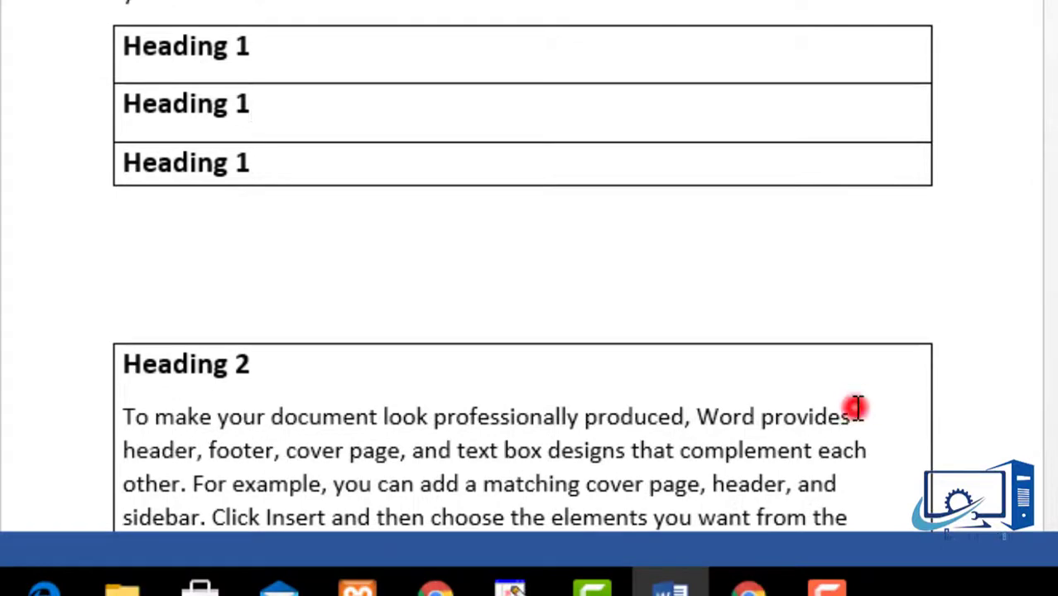
key("Return")
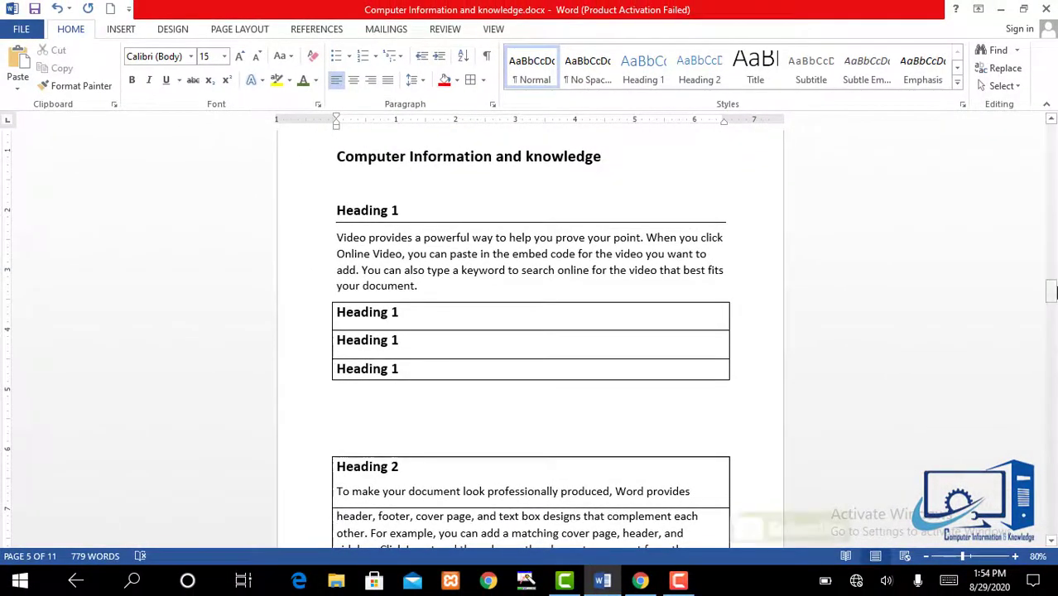
left_click_drag(1050, 285, 1049, 311)
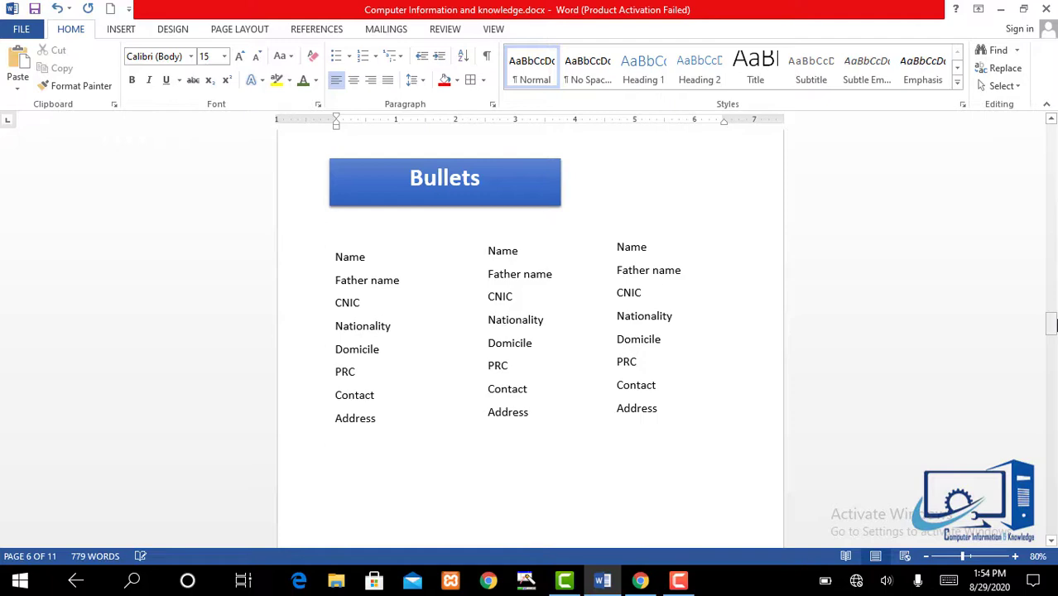
Apply round dot bullets to the eight items of the left list.
left_click(361, 296)
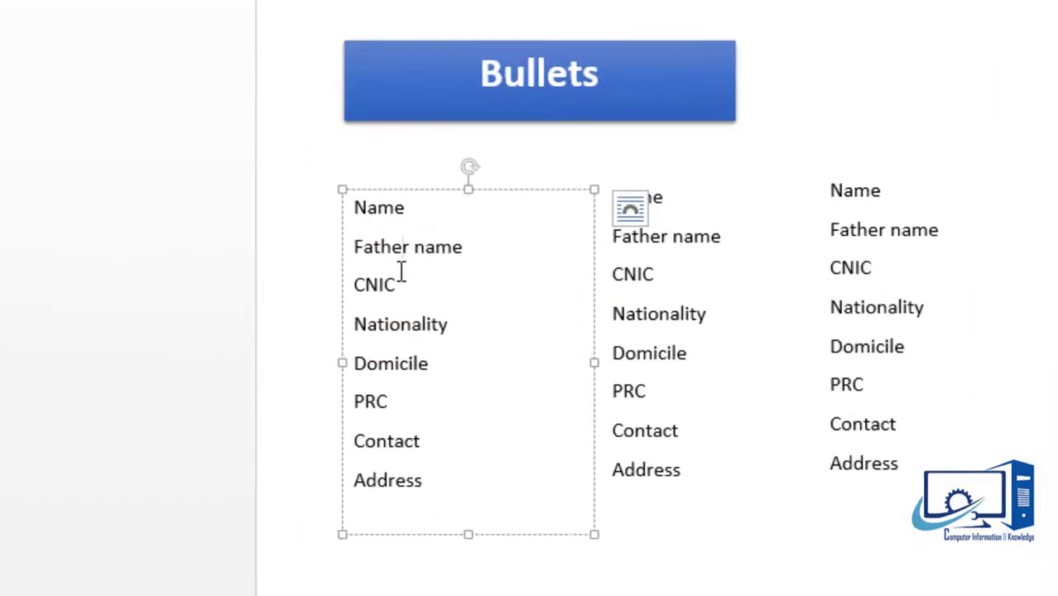
left_click_drag(426, 476, 354, 217)
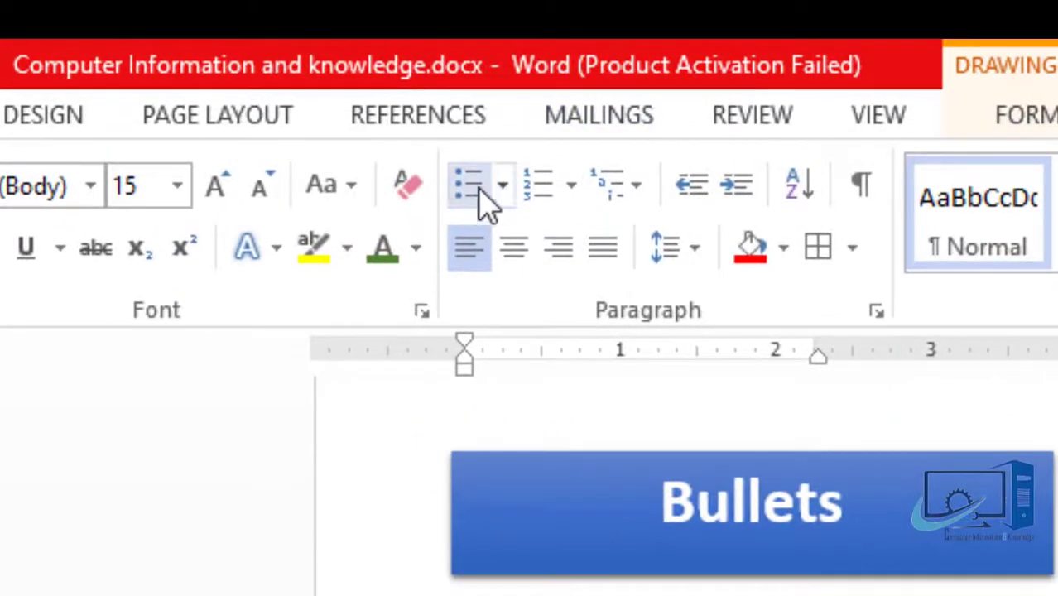
left_click(506, 187)
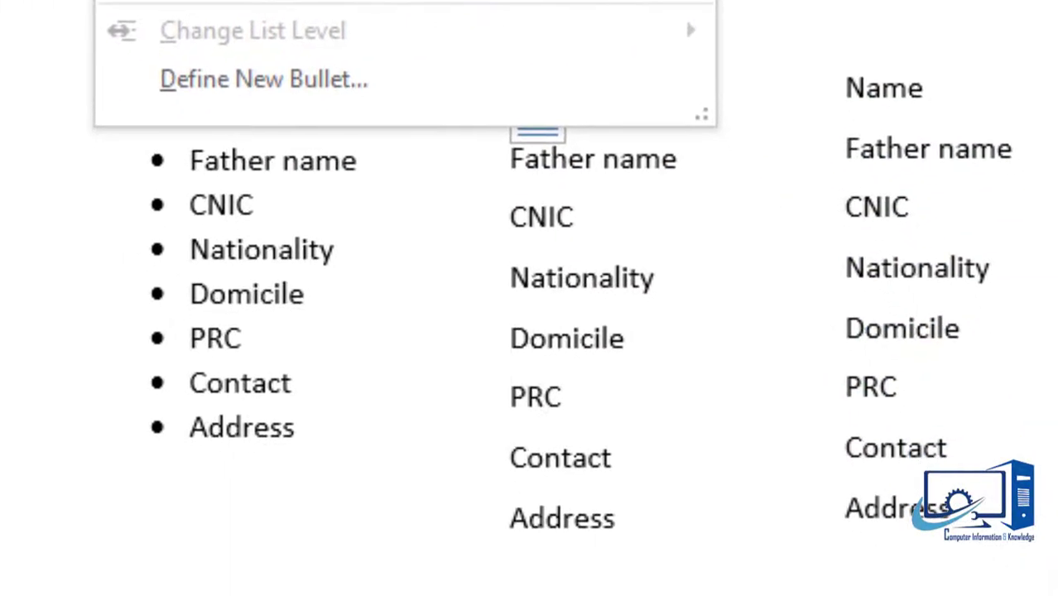
key("Return")
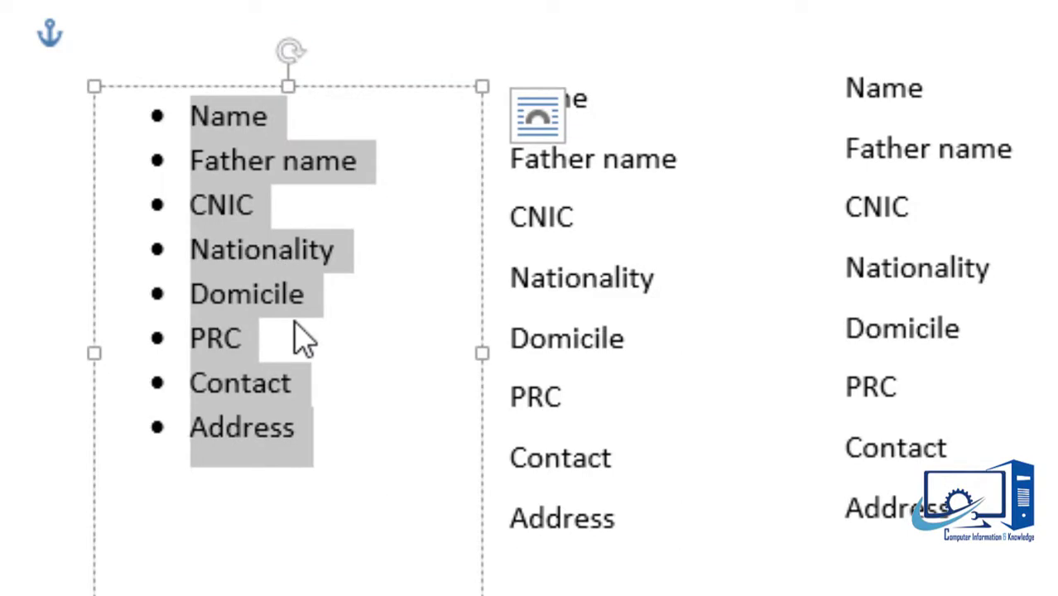
left_click(302, 340)
Apply colourful arrow bullets to the middle list and select the right list's items.
left_click(552, 524)
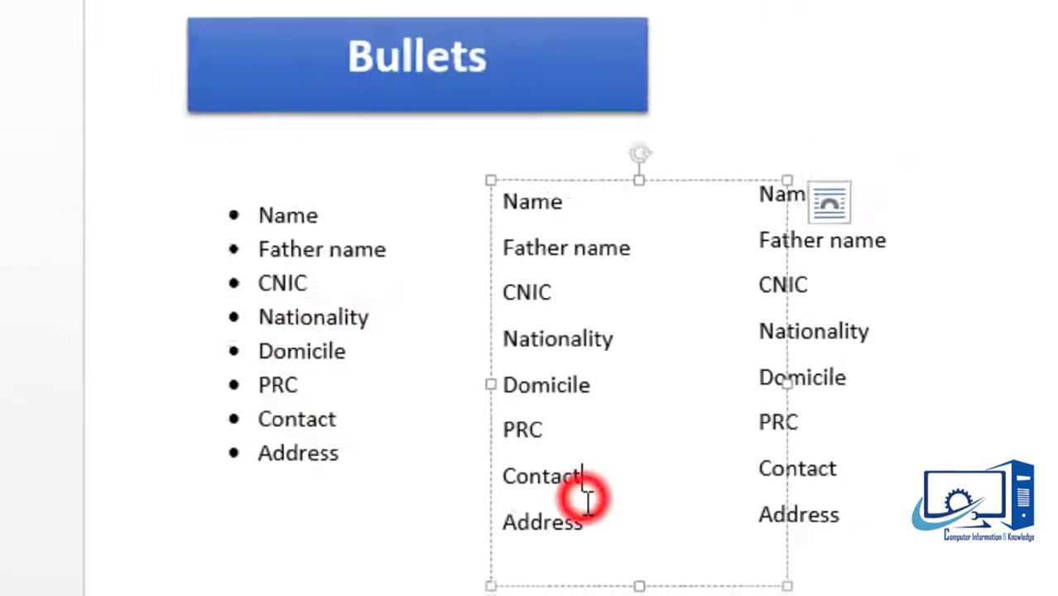
left_click_drag(539, 488, 494, 299)
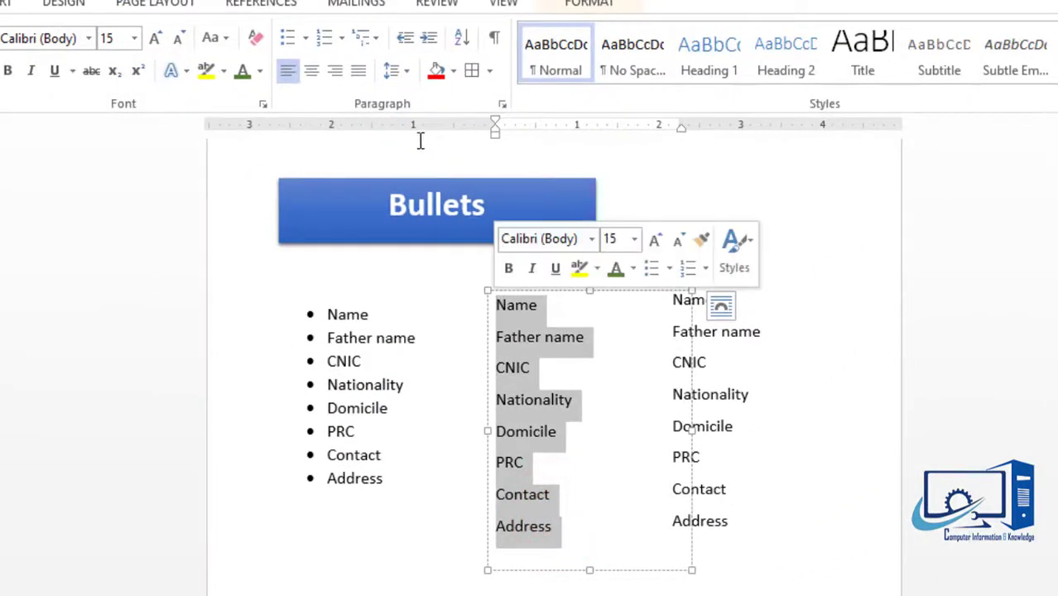
left_click(305, 40)
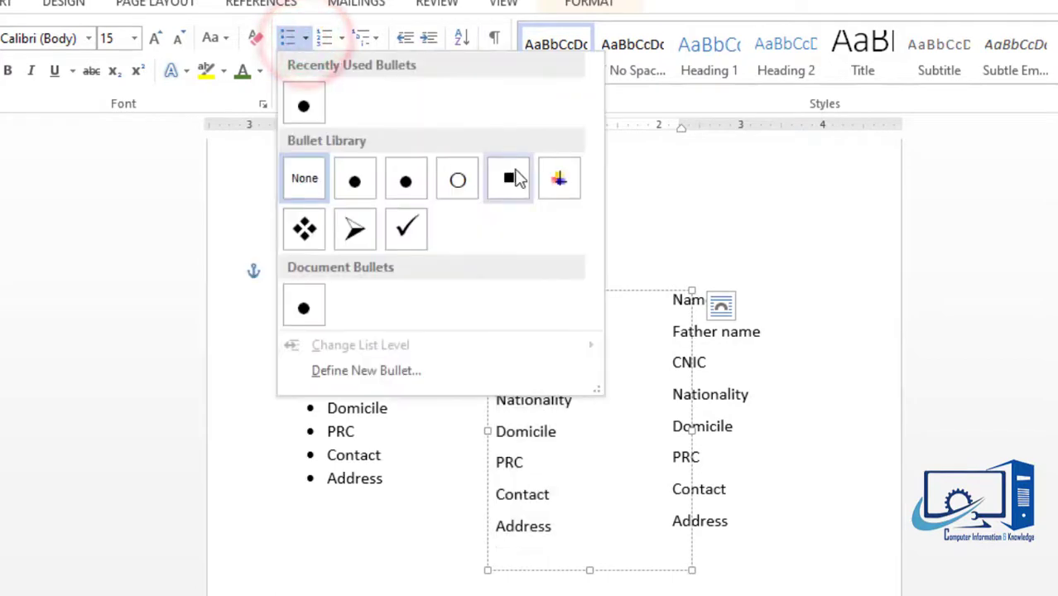
left_click(563, 178)
left_click(606, 405)
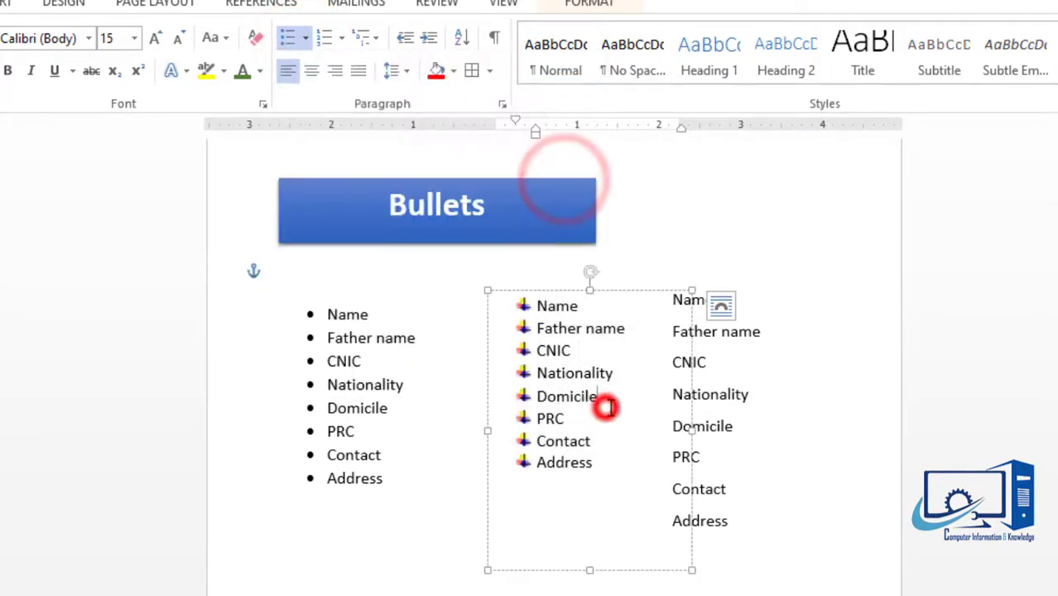
left_click(714, 503)
mouse_move(732, 530)
left_mouse_down()
mouse_move(689, 428)
mouse_move(666, 267)
left_mouse_up()
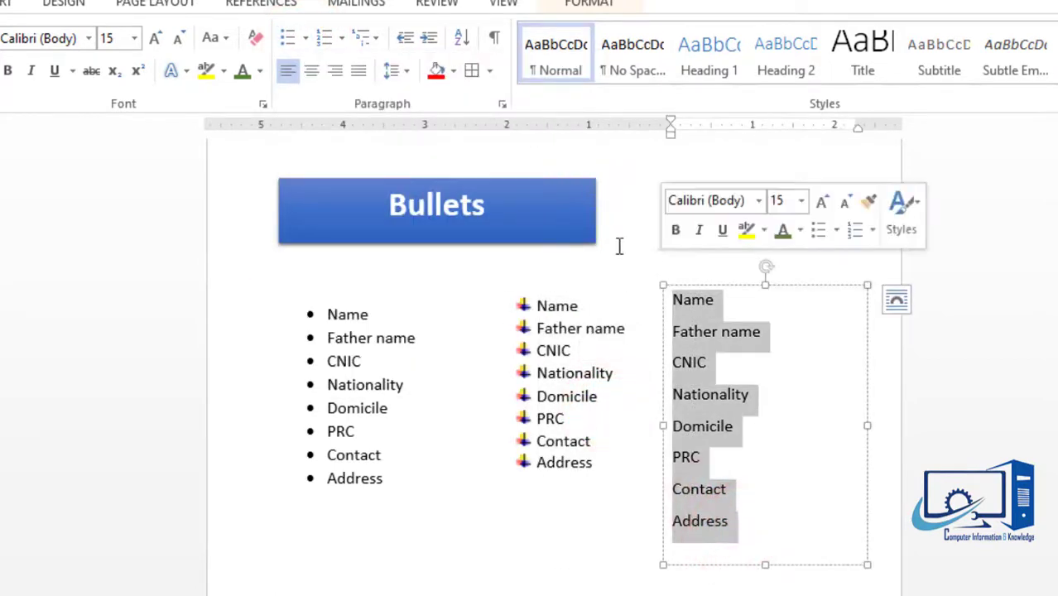
Define a new picture bullet from Work > channel work > logo > 'updated logo.png' for the right list.
left_click(321, 24)
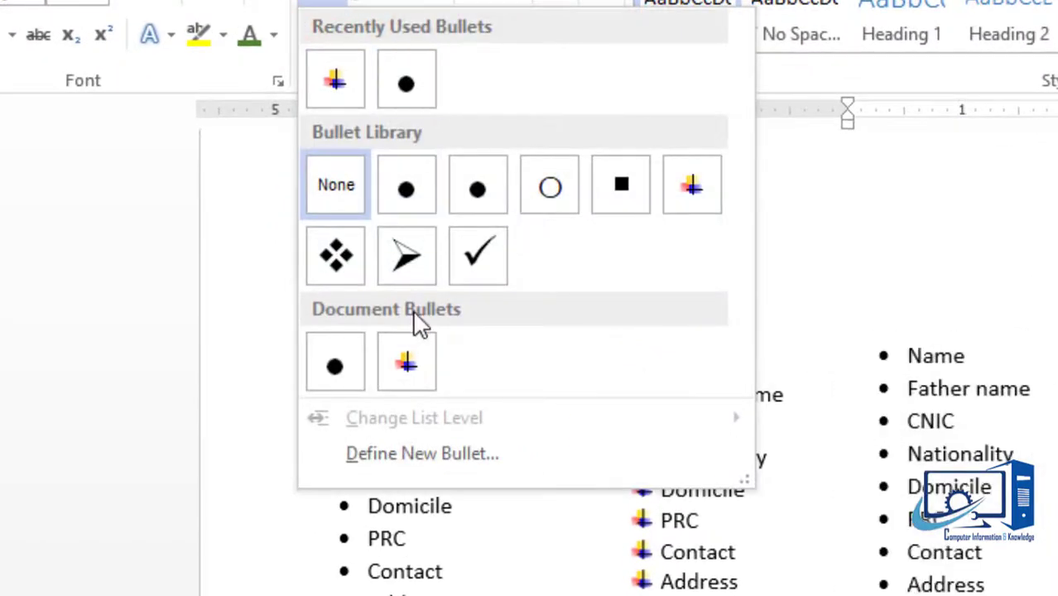
left_click(456, 454)
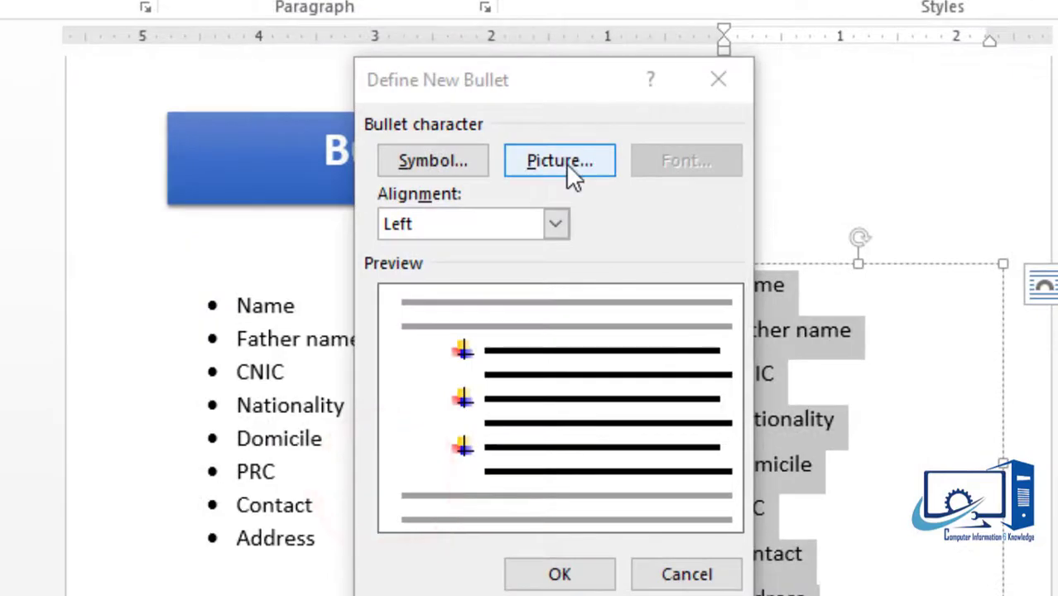
left_click(565, 163)
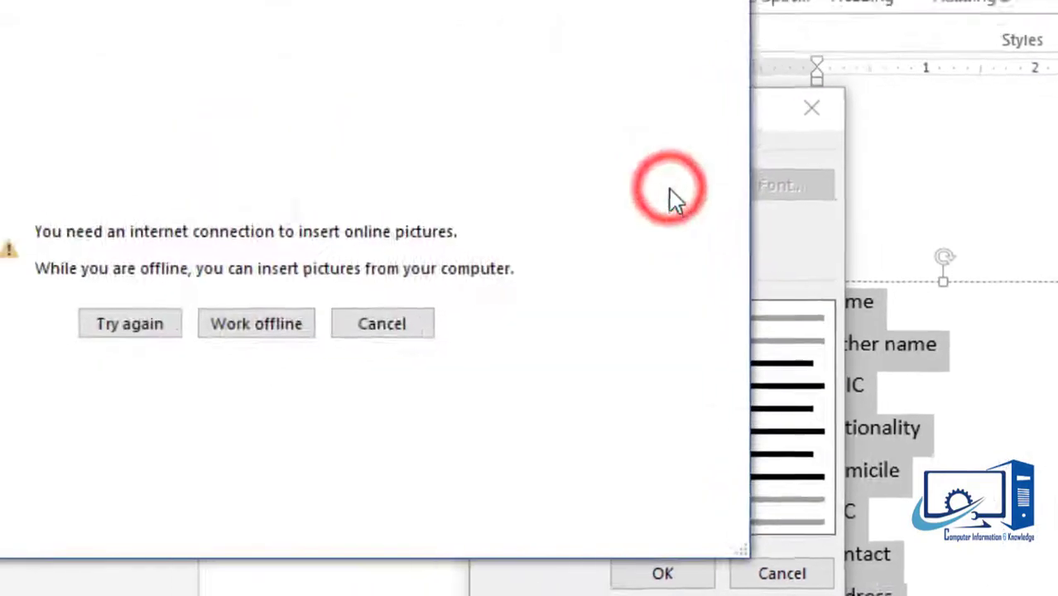
left_click(523, 354)
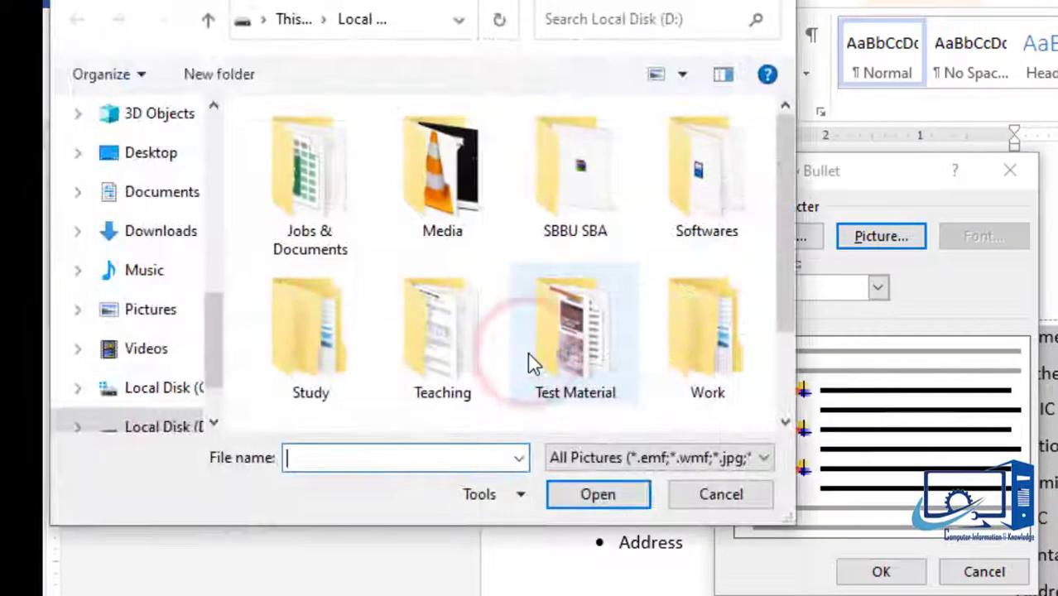
double_click(721, 317)
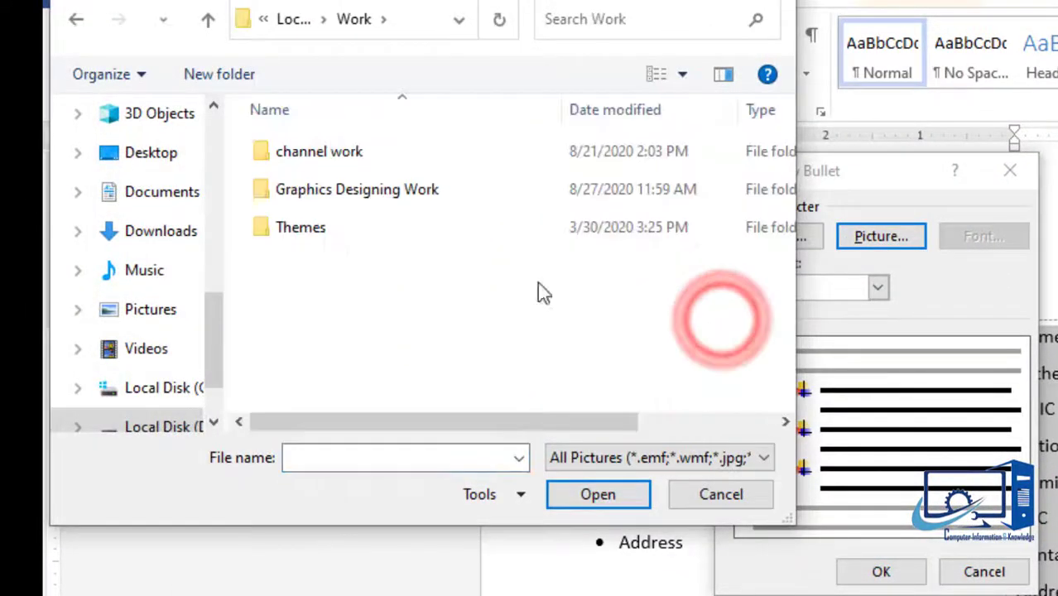
double_click(298, 157)
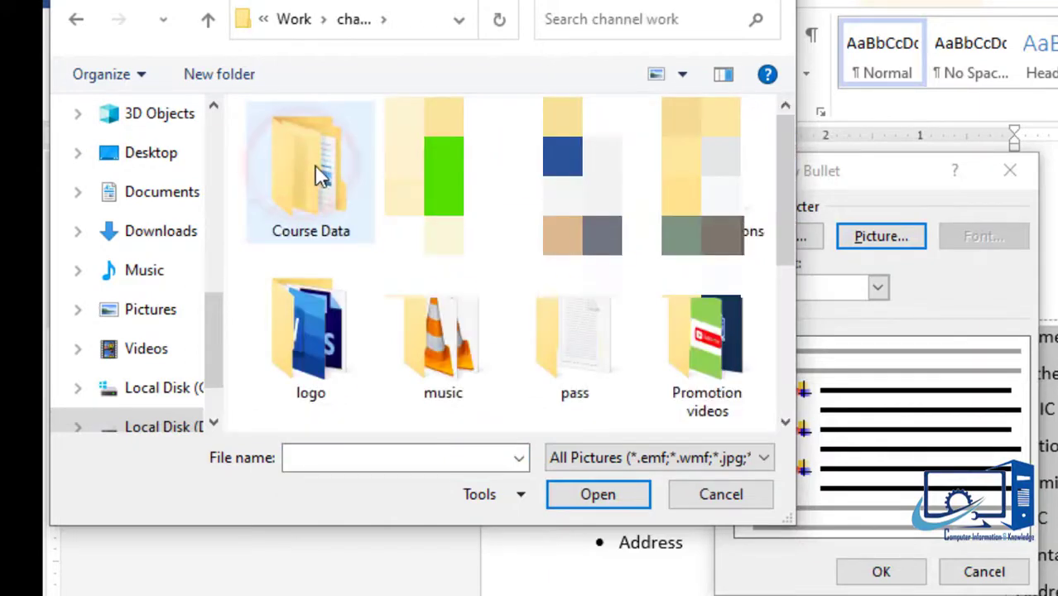
double_click(315, 310)
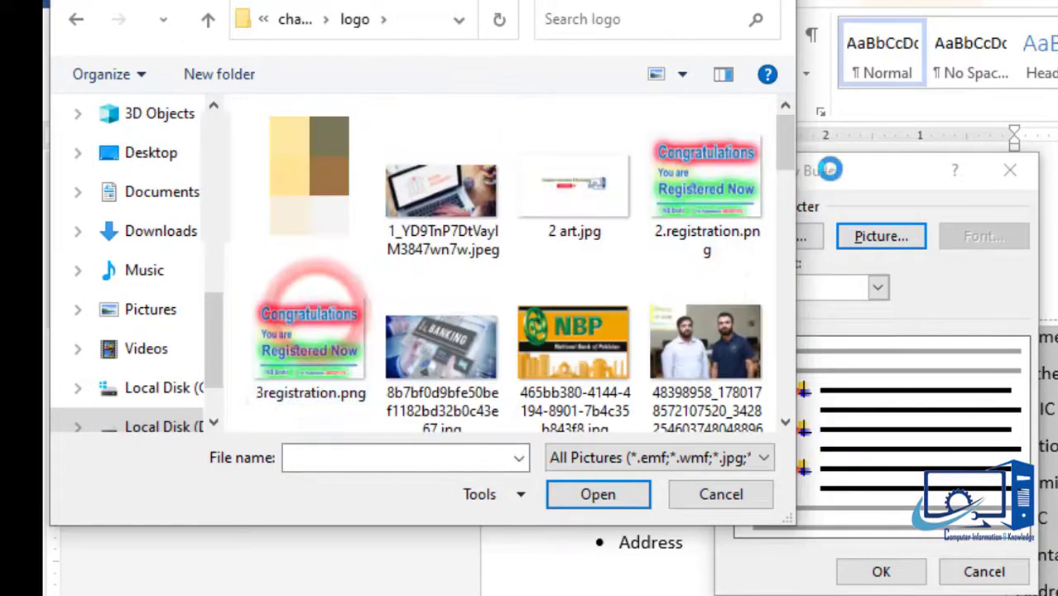
left_click_drag(786, 148, 781, 363)
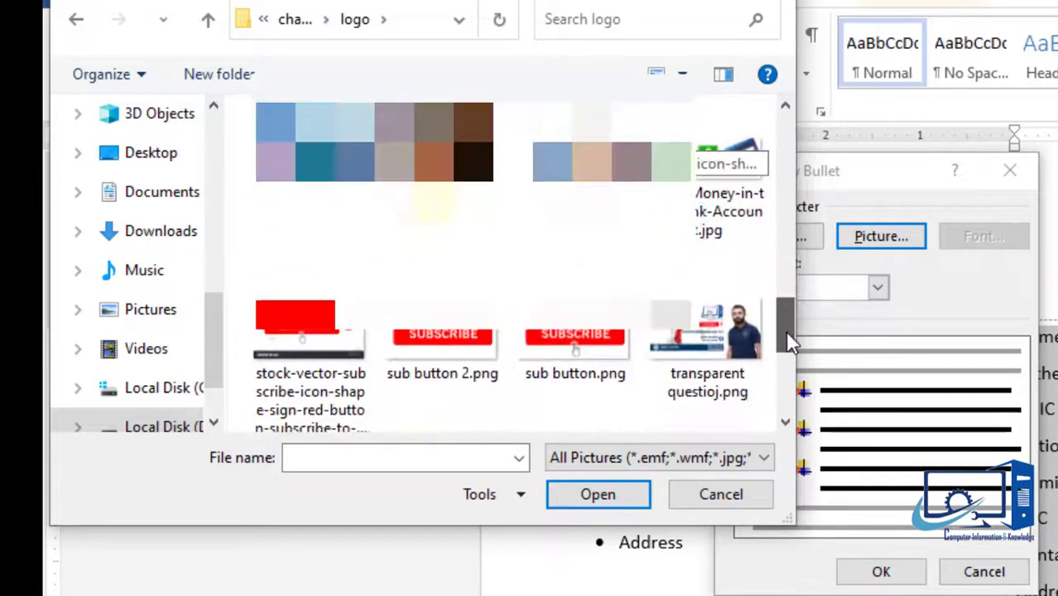
left_click(575, 347)
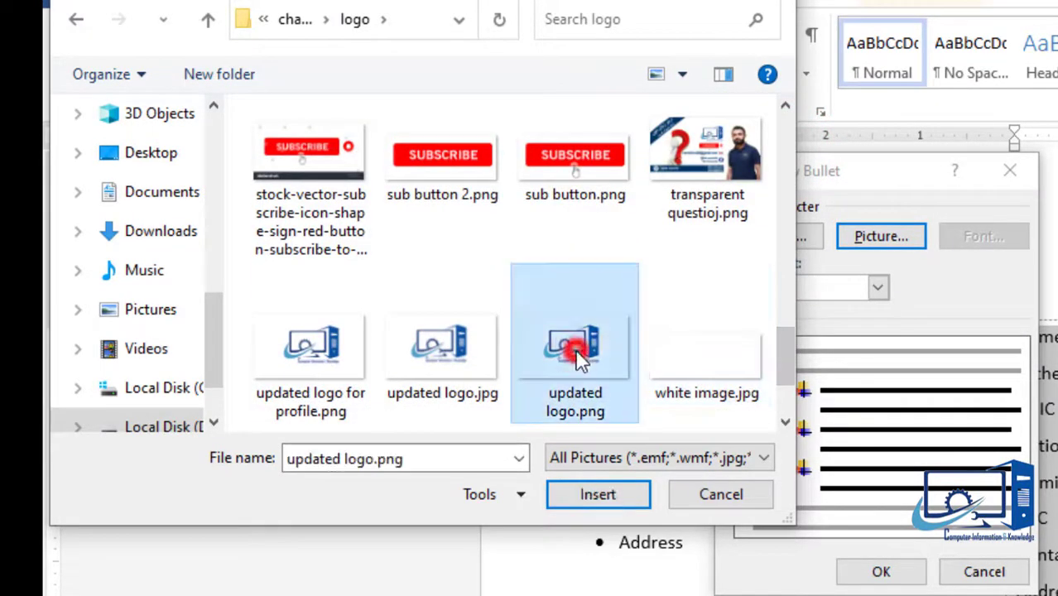
left_click(613, 495)
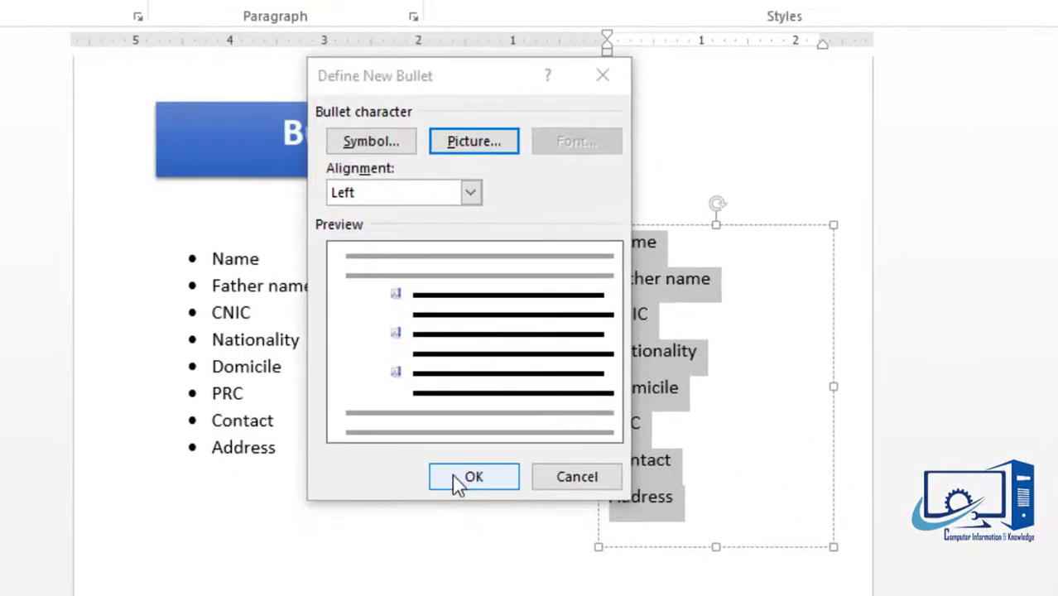
left_click(462, 479)
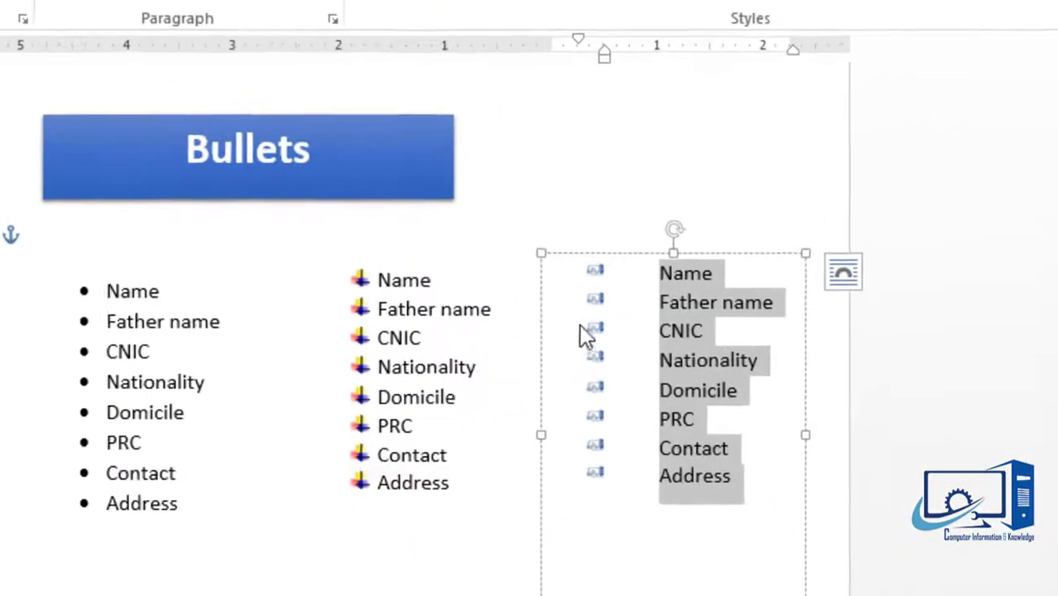
Check that the new picture bullet appears in the bullet gallery, changing nothing.
left_click(560, 303)
left_click(595, 581)
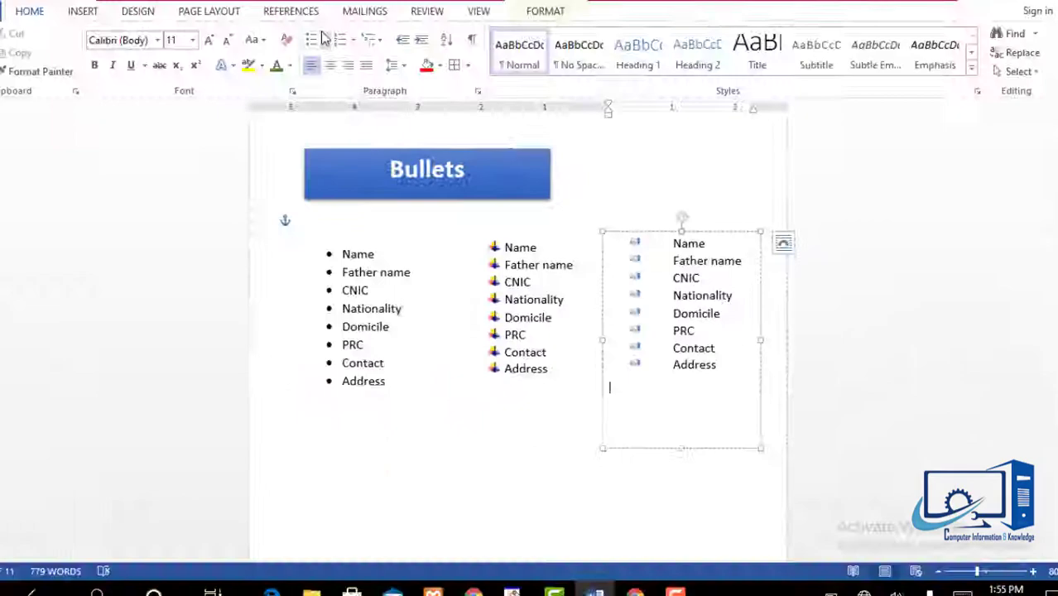
left_click(385, 101)
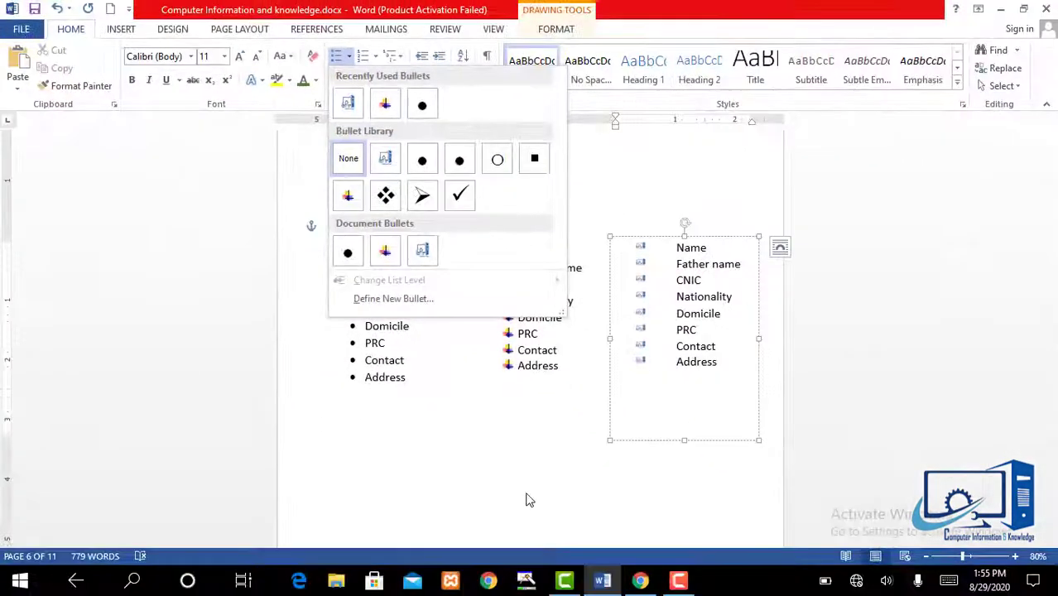
left_click(527, 493)
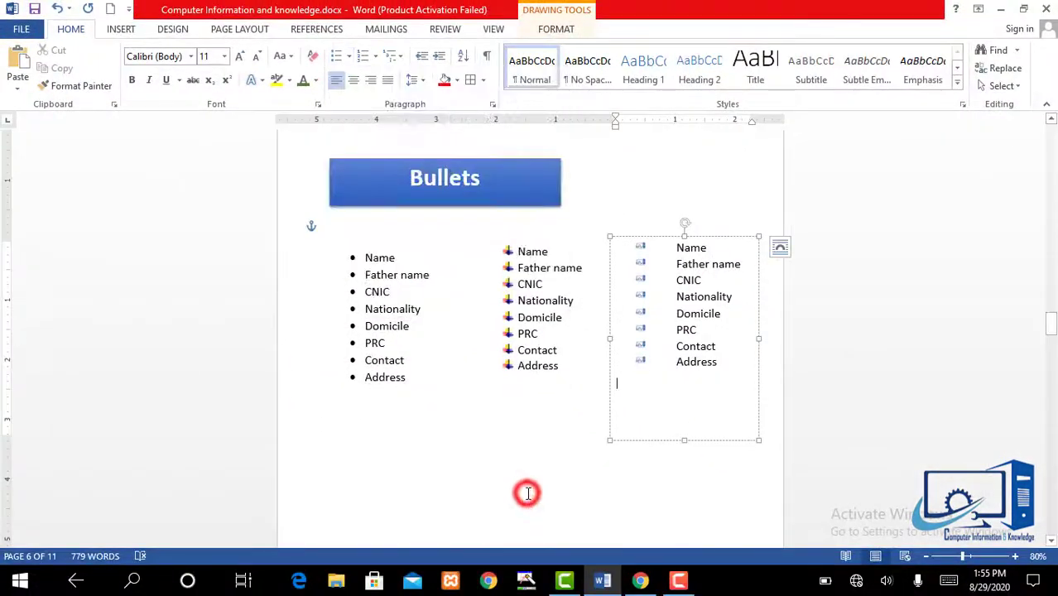
Number the names in the first text box 1–10.
mouse_move(1052, 324)
left_mouse_down()
mouse_move(1052, 314)
mouse_move(1052, 365)
left_mouse_up()
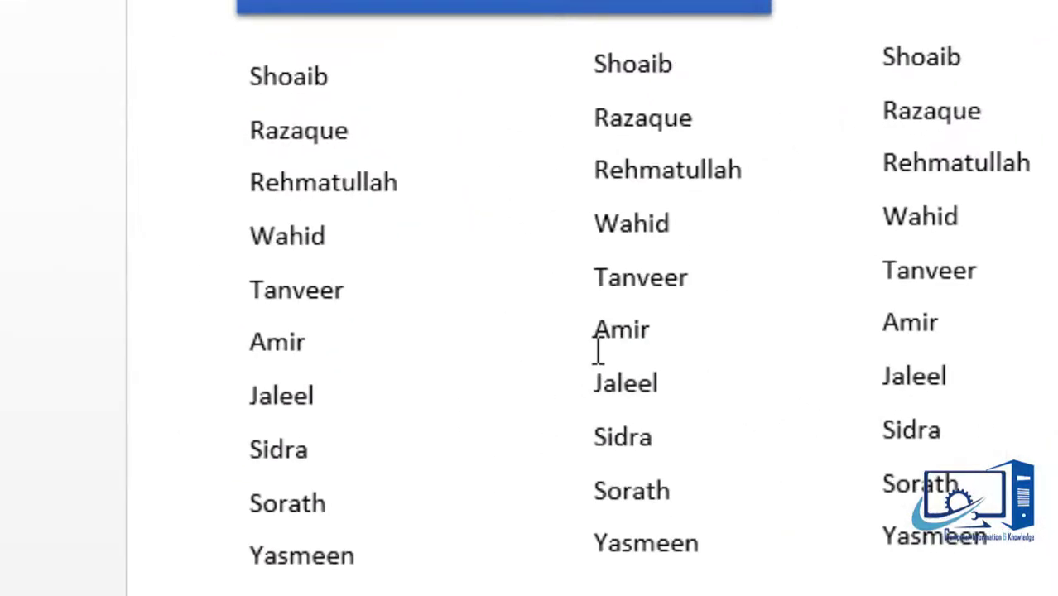
left_click(322, 213)
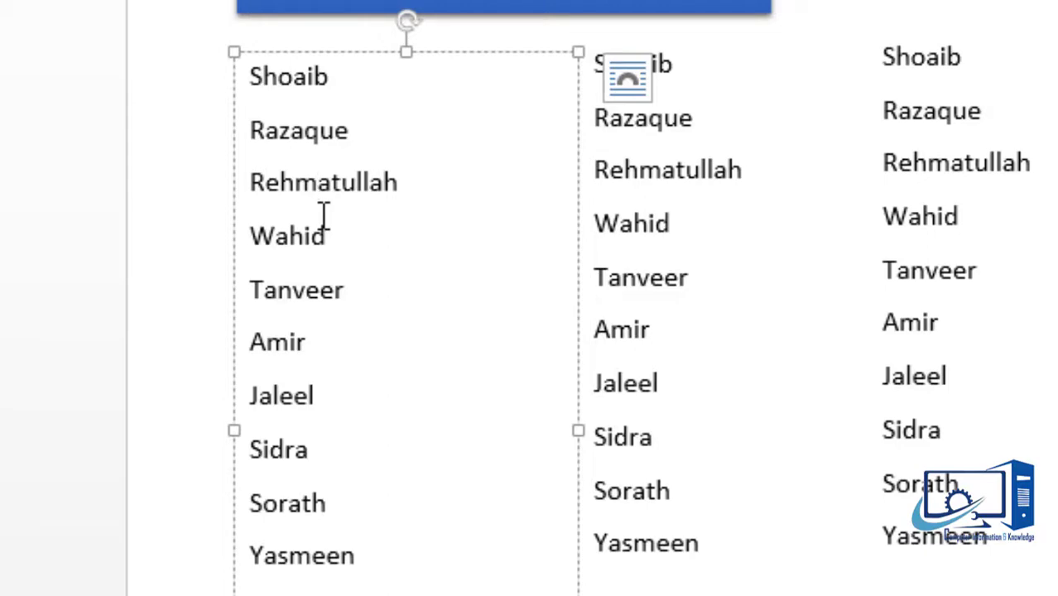
key("ctrl+a")
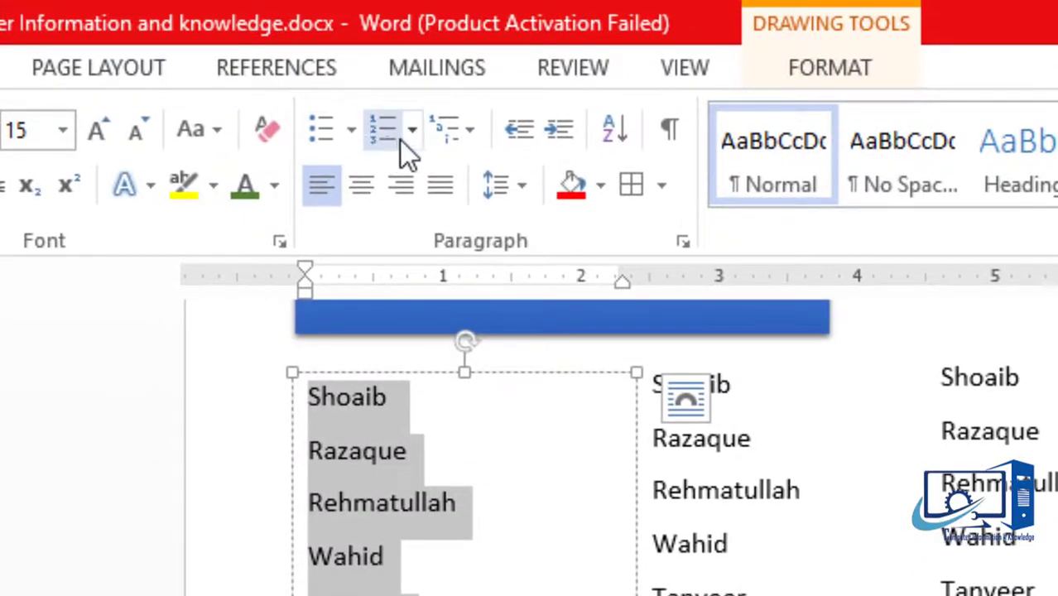
left_click(409, 138)
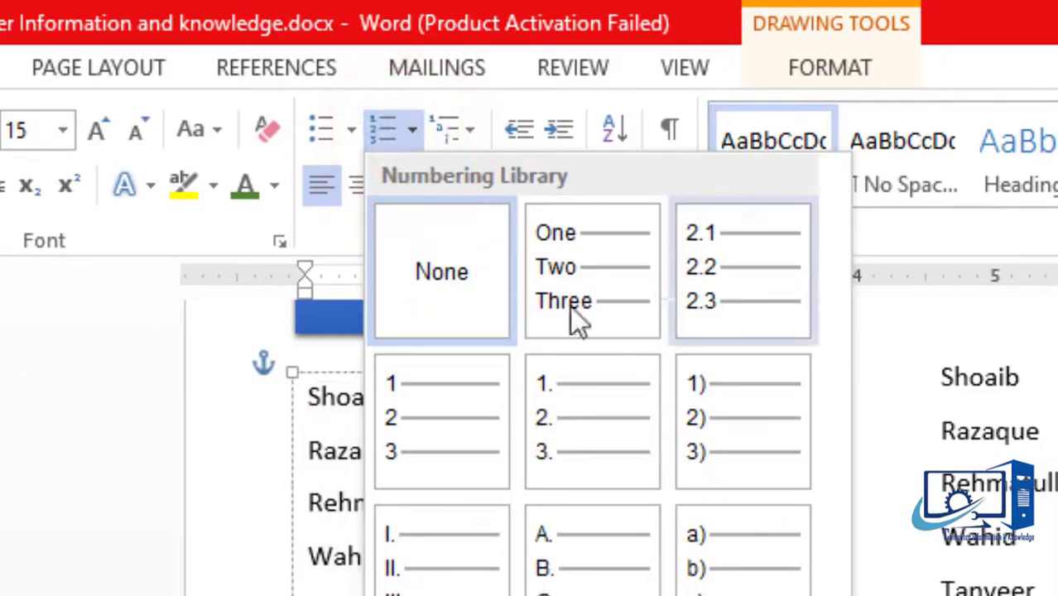
left_click(429, 426)
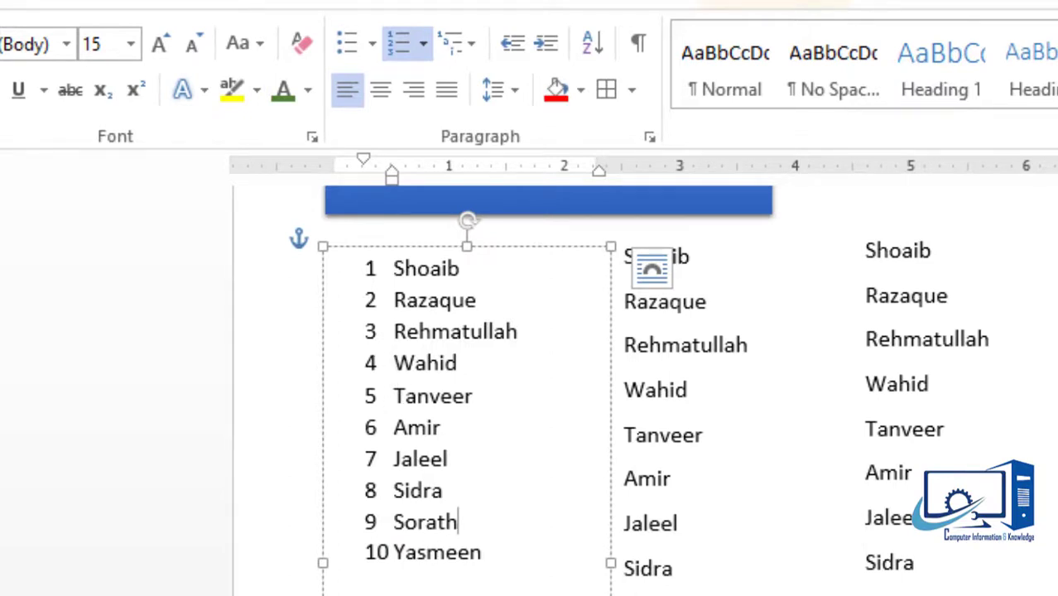
Letter the second list of names a) through j).
left_click(639, 579)
key("ctrl+a")
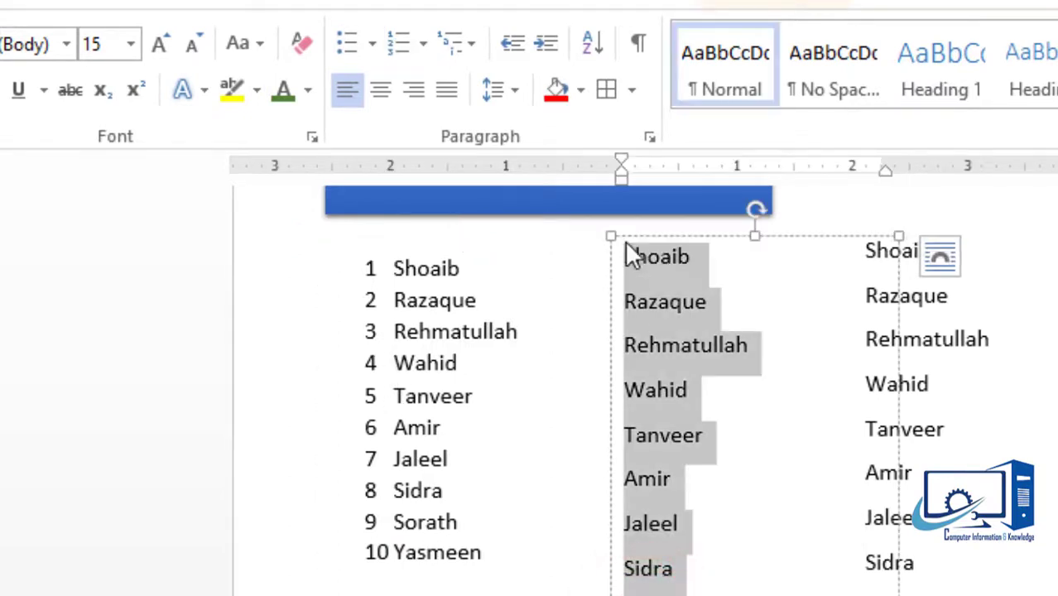
left_click(373, 46)
left_click(423, 46)
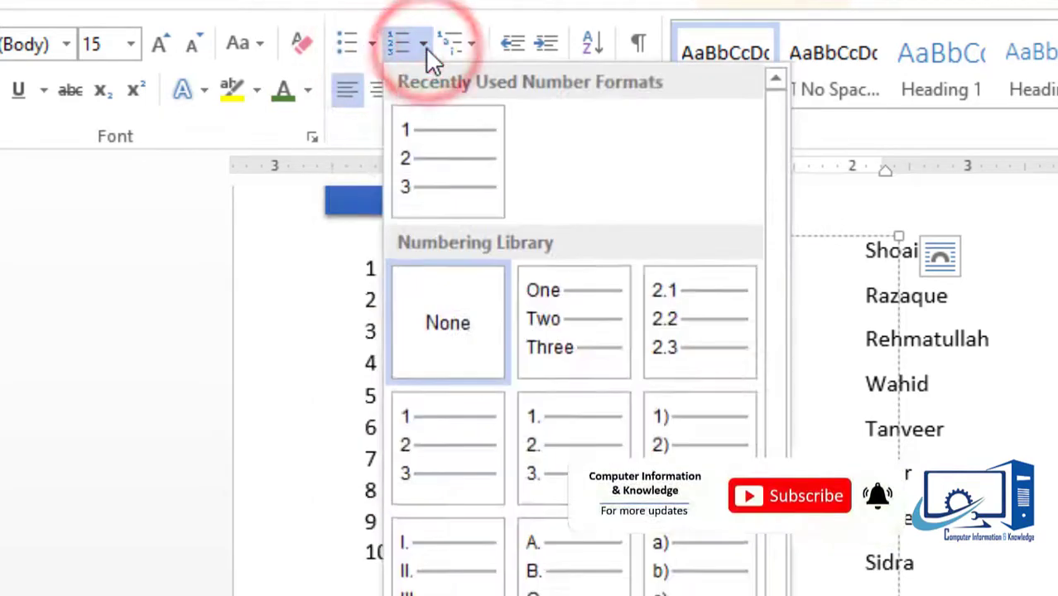
left_click(719, 571)
Number the third list of names with Roman numerals I.–X.
left_click(782, 560)
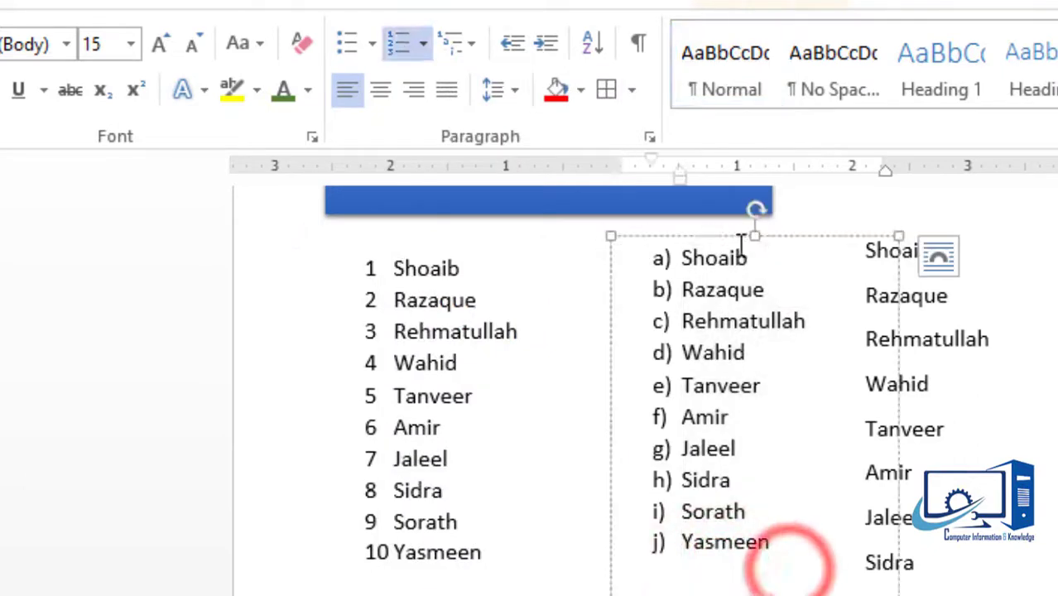
key("ctrl+a")
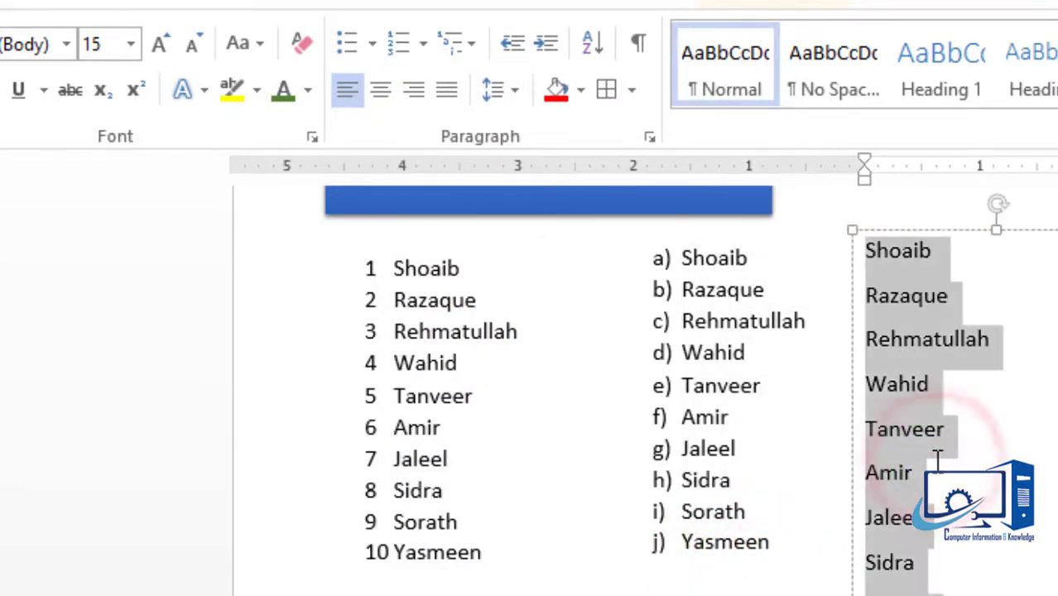
left_click(422, 43)
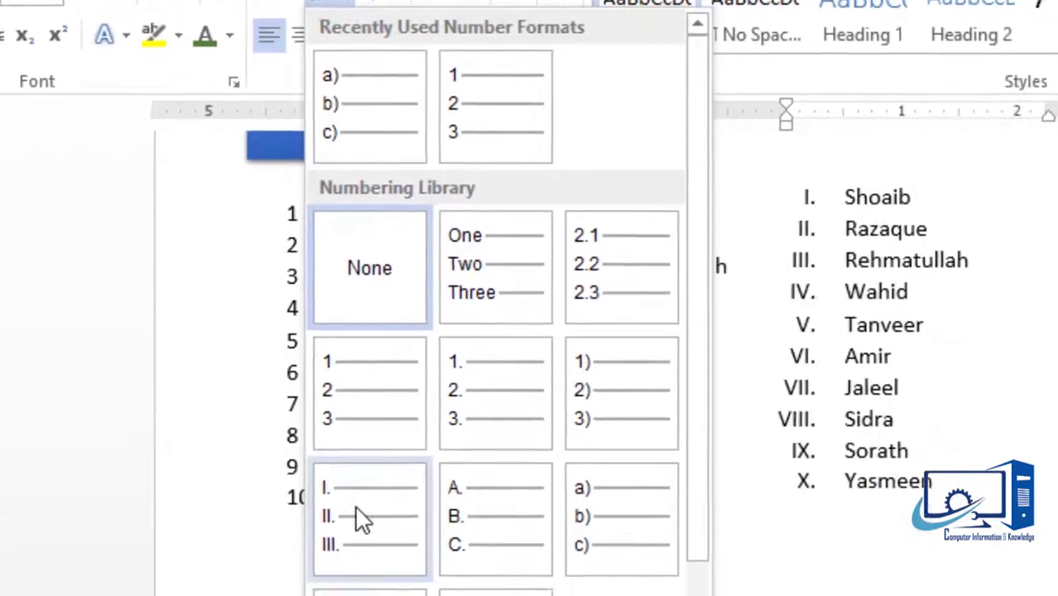
left_click(442, 572)
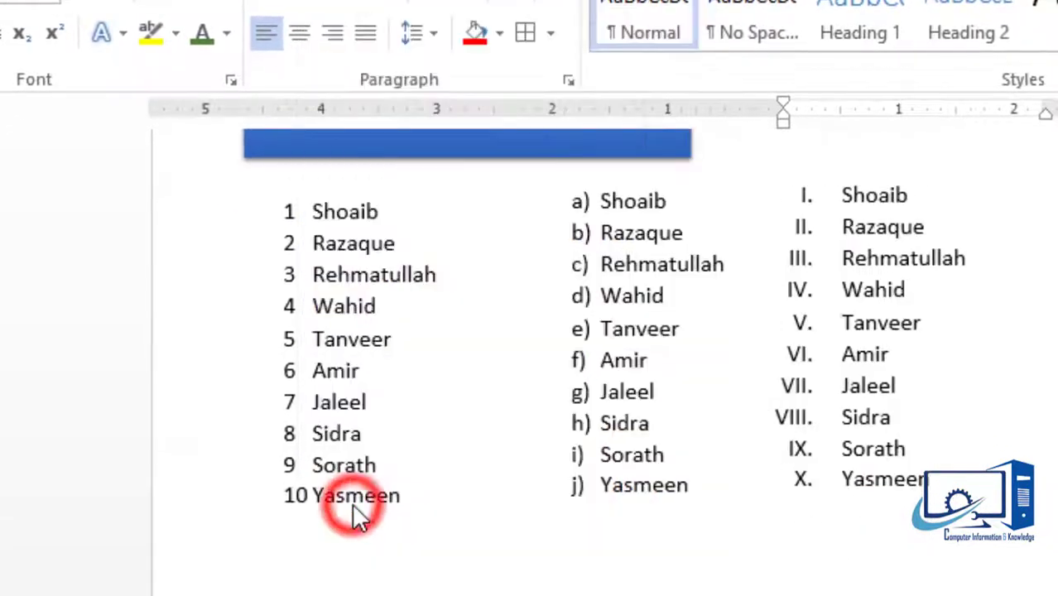
left_click(862, 571)
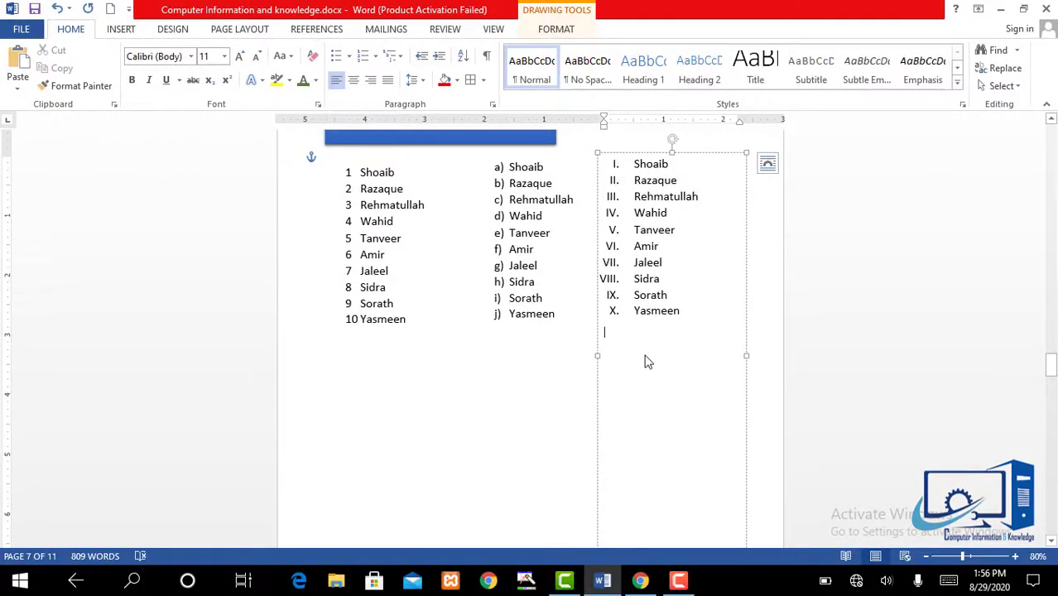
Apply 2.0 line spacing to the whole 1–10 name list.
left_click(380, 295)
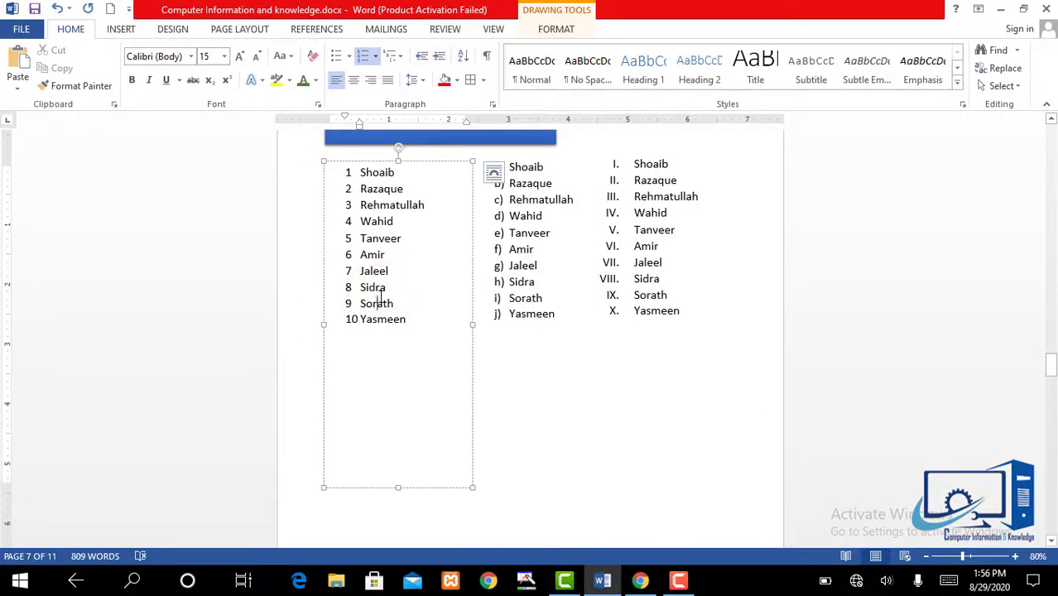
key("ctrl+a")
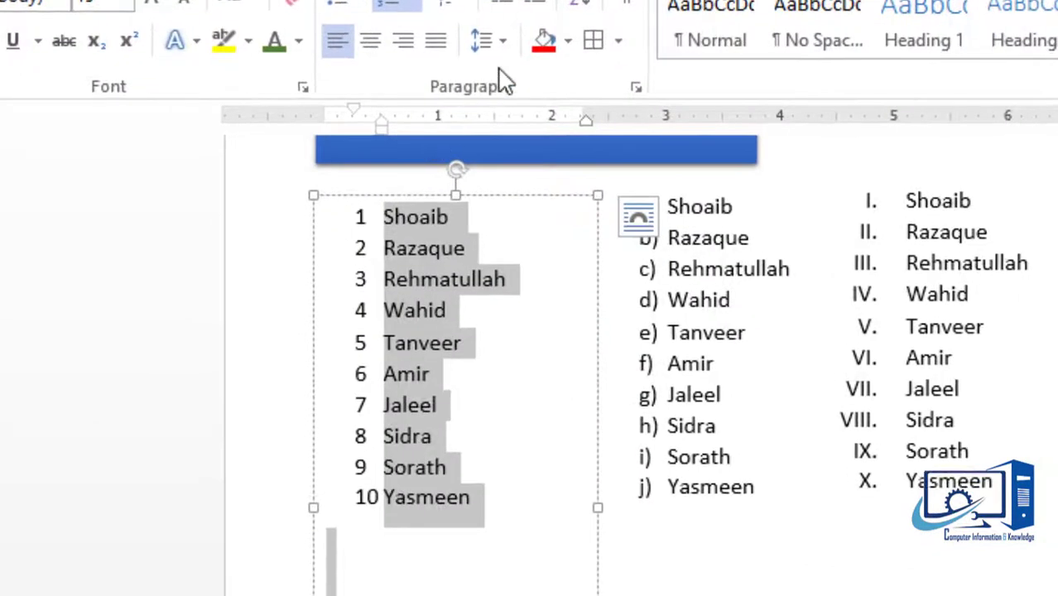
left_click(500, 48)
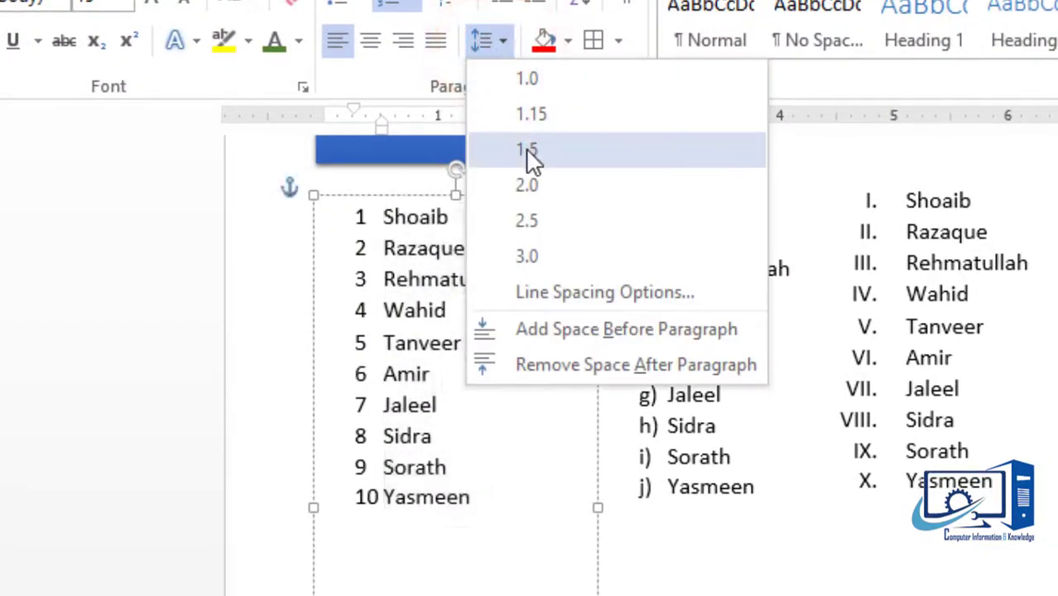
left_click(530, 198)
left_click(431, 352)
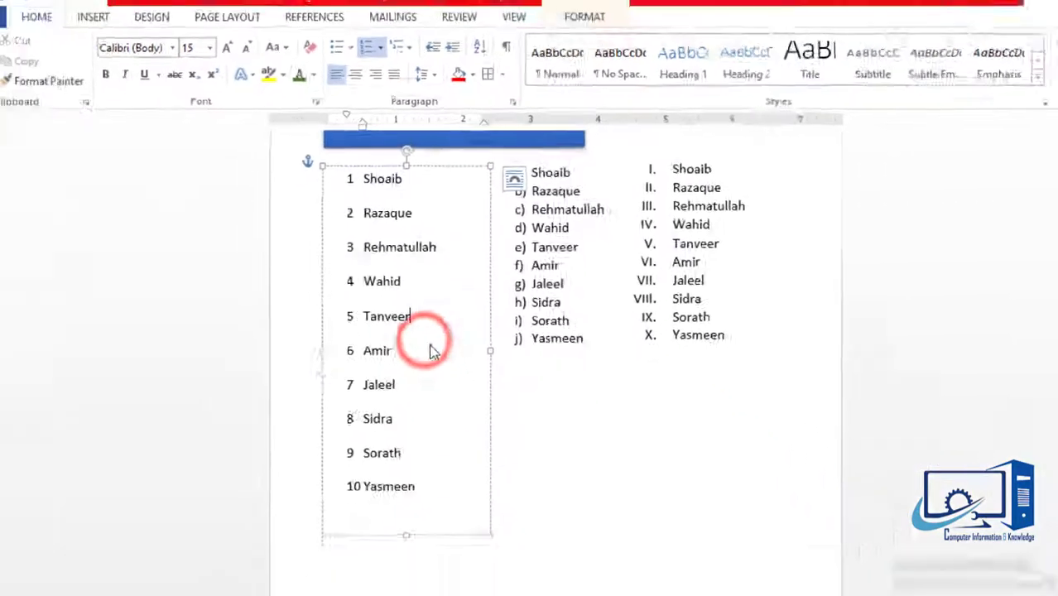
Scroll down to bring the Indent page into view.
left_click(568, 464)
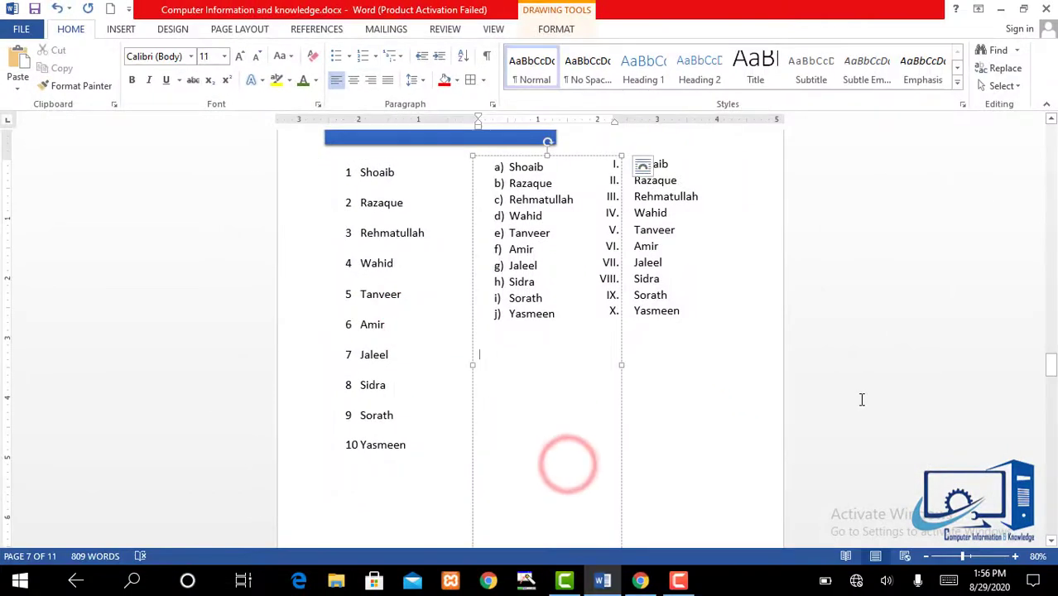
left_click(843, 394)
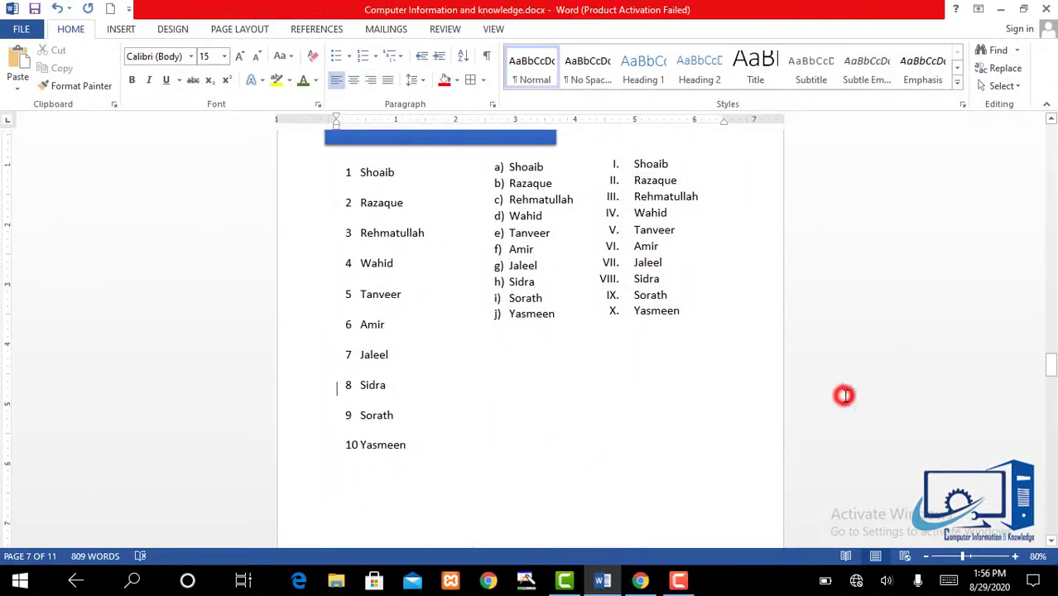
left_click_drag(1050, 362, 1050, 401)
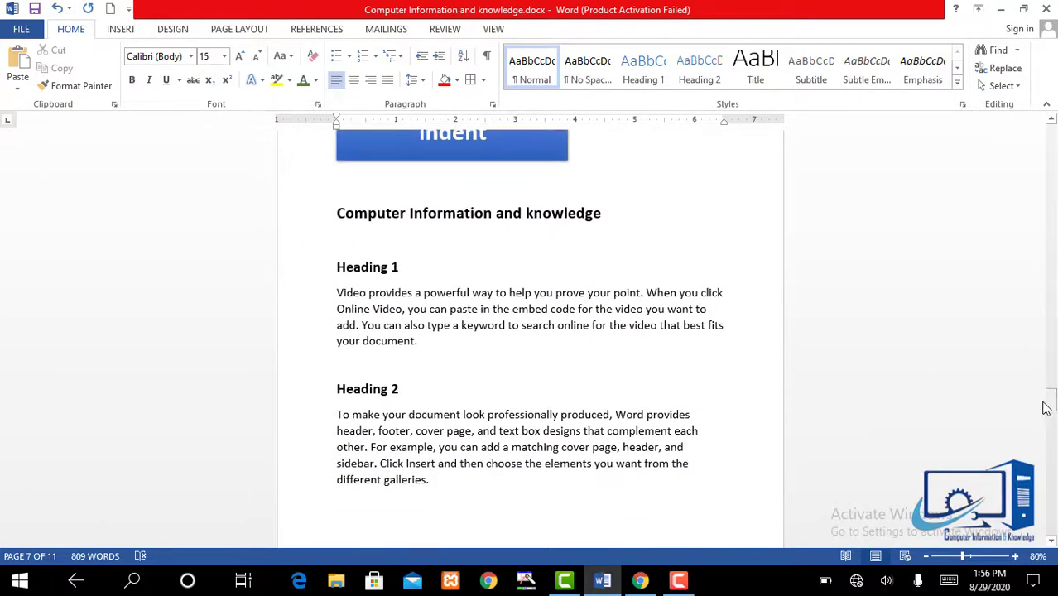
left_click_drag(421, 343, 338, 295)
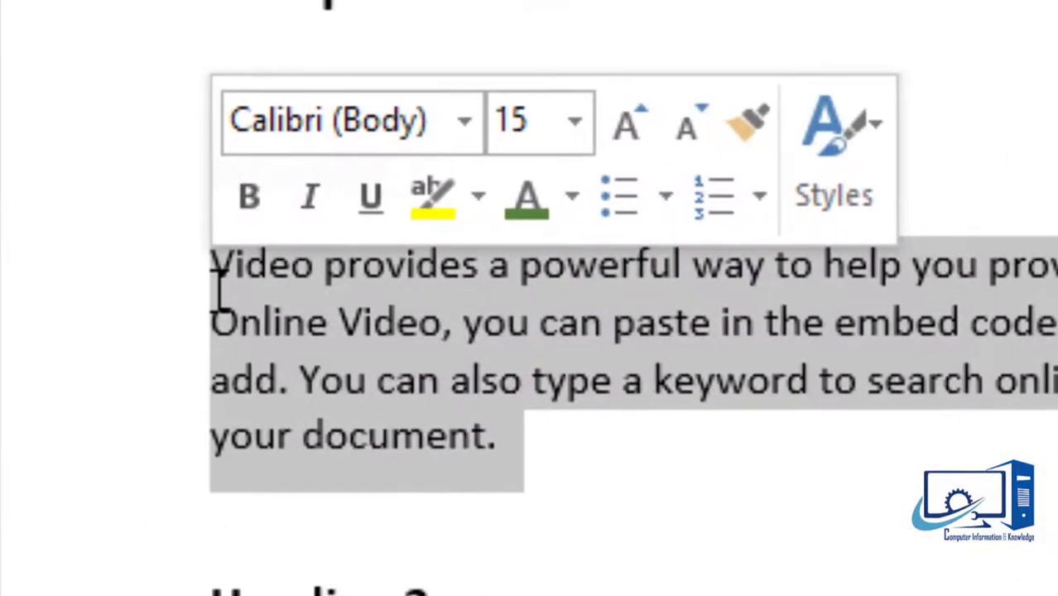
left_click(225, 277)
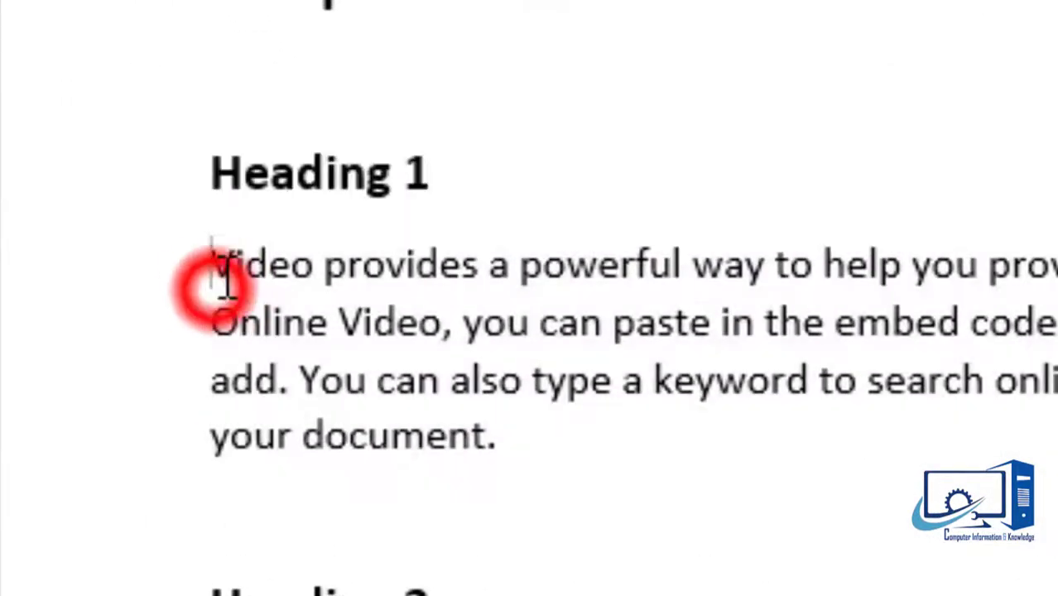
key("Tab")
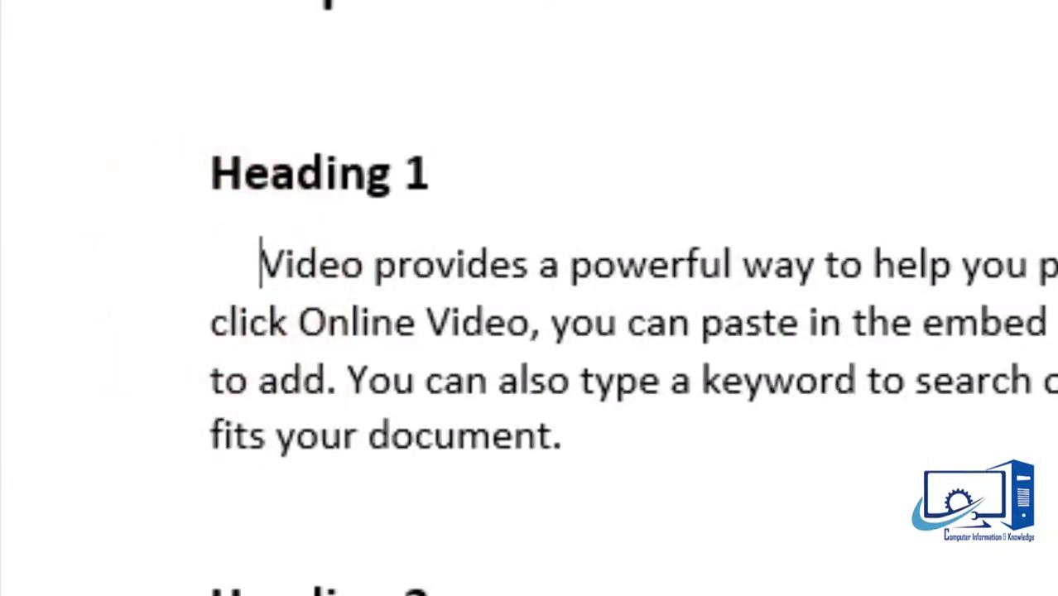
key("BackSpace")
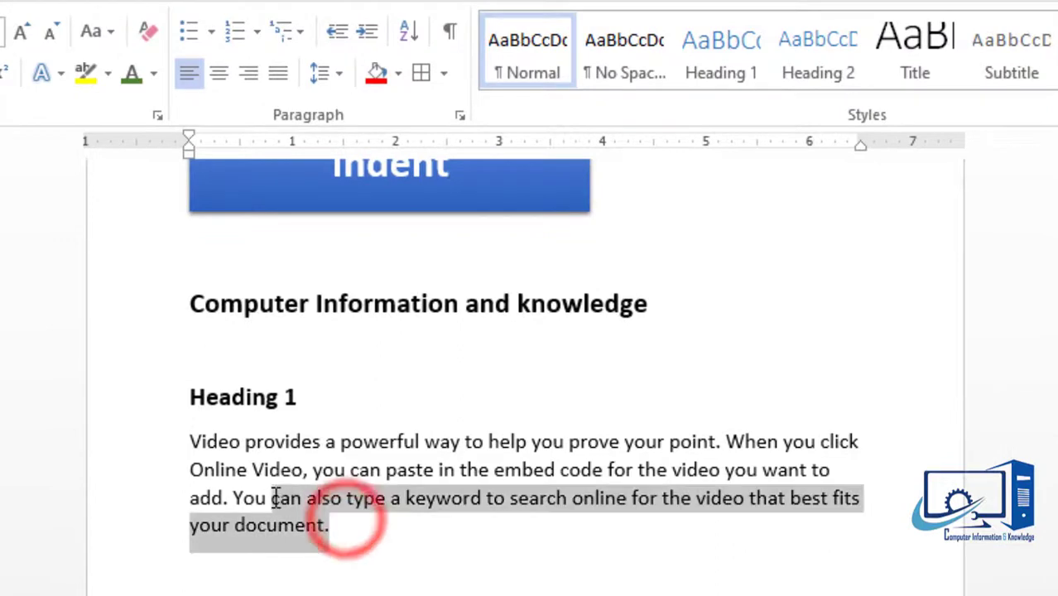
left_click_drag(345, 520, 192, 441)
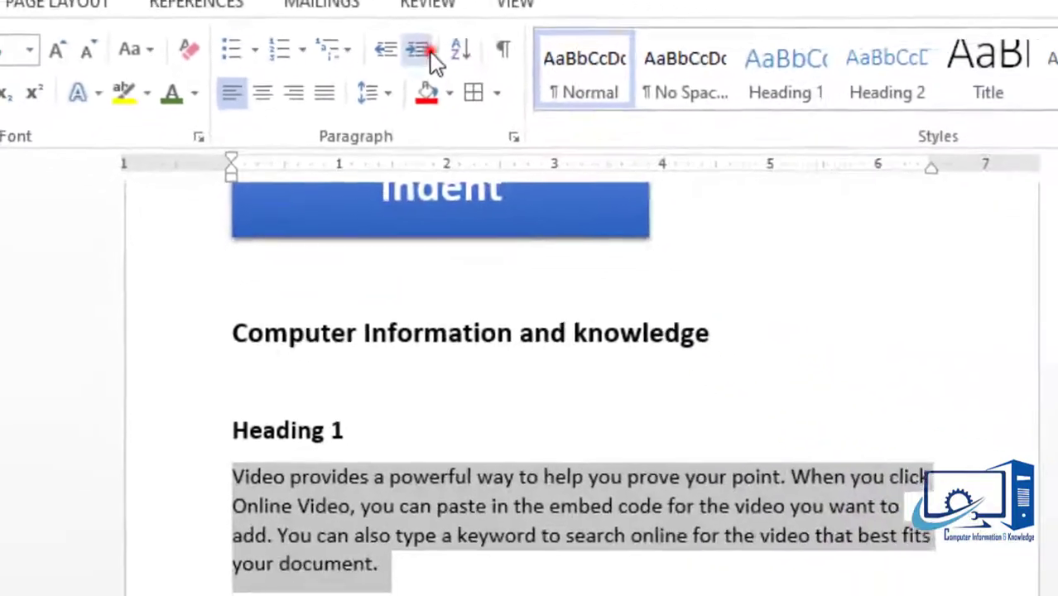
Adjust the paragraph under Heading 1 to a left indent of about 1.5 inches.
left_click(421, 47)
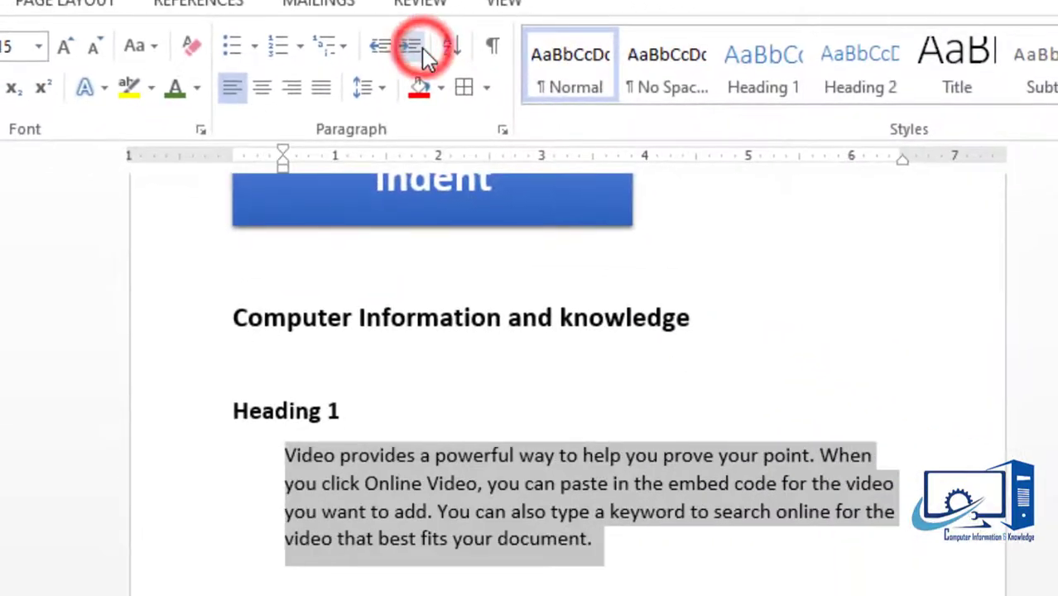
left_click(422, 47)
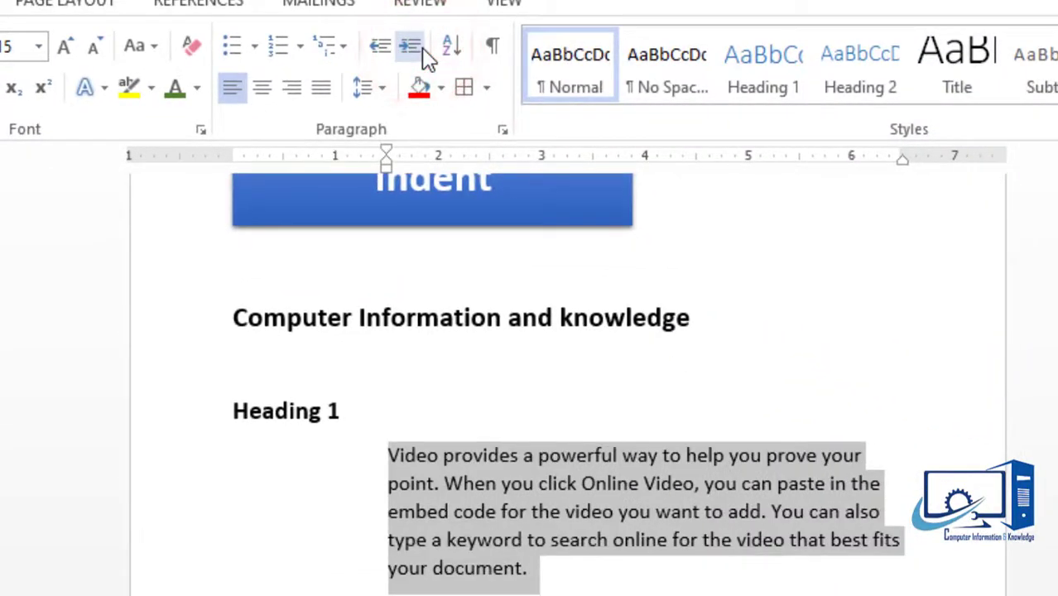
left_click(422, 50)
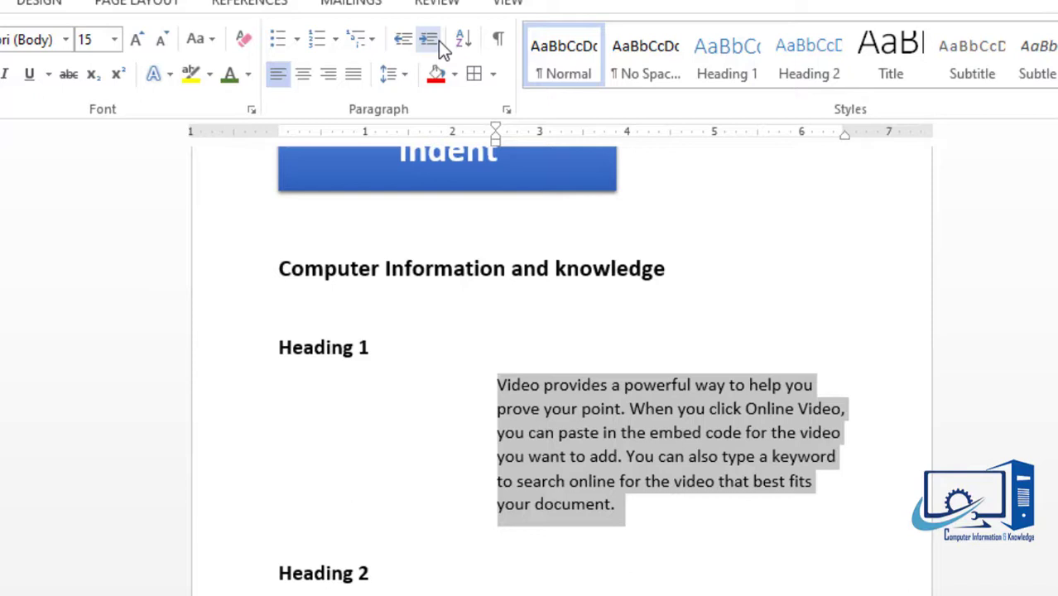
left_click(438, 40)
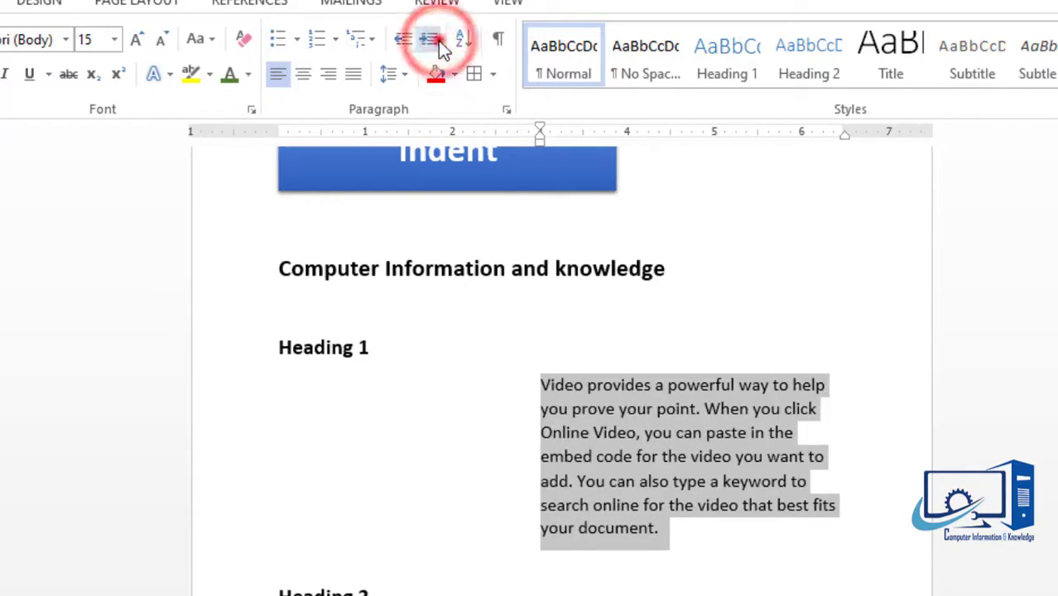
left_click(438, 40)
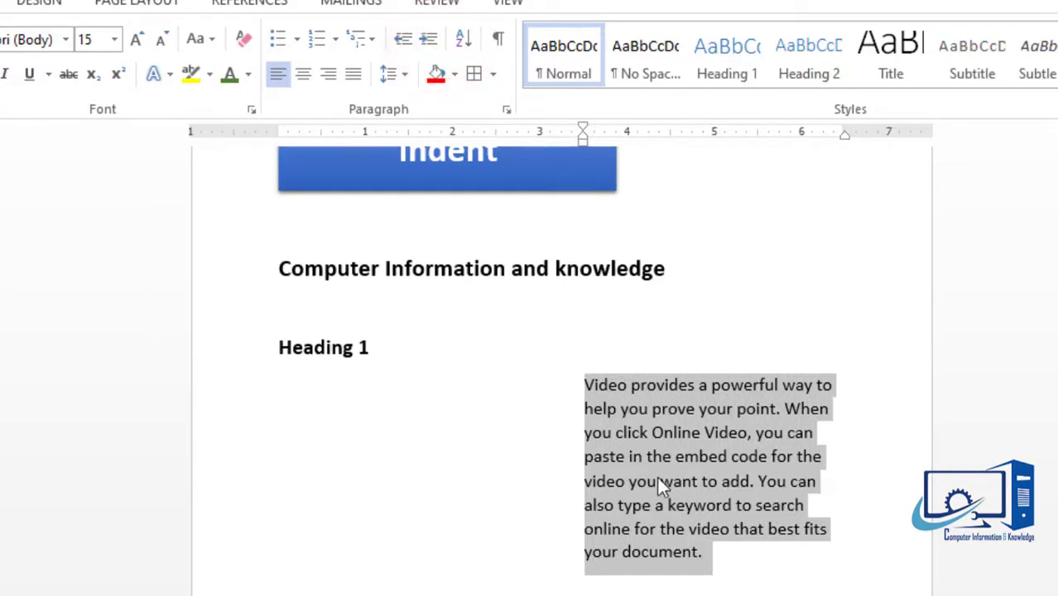
left_click(401, 41)
left_click(401, 41)
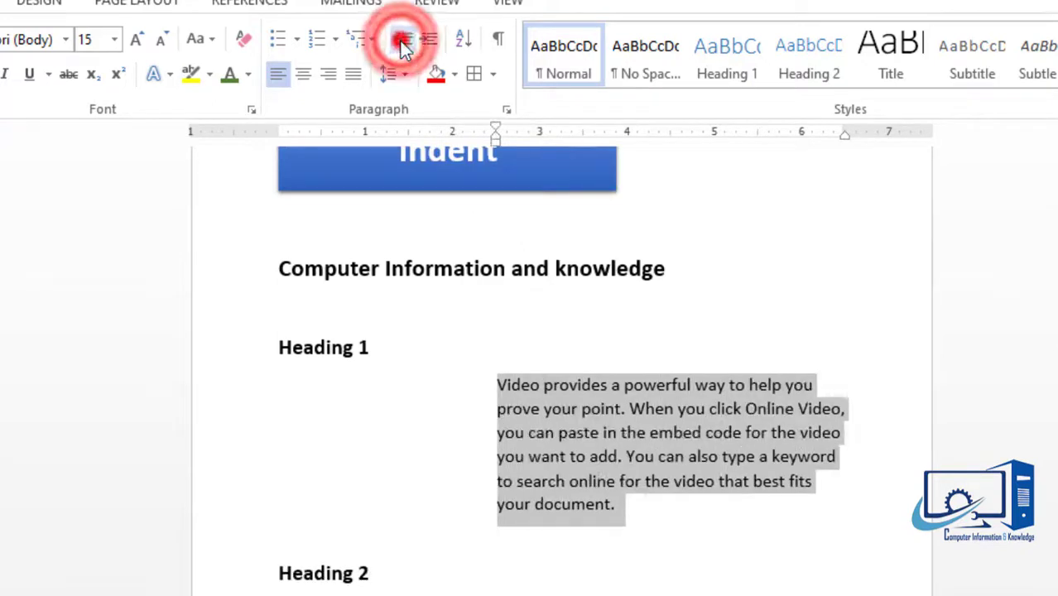
left_click(402, 41)
left_click(402, 41)
left_click(401, 42)
left_click(401, 42)
left_click(402, 42)
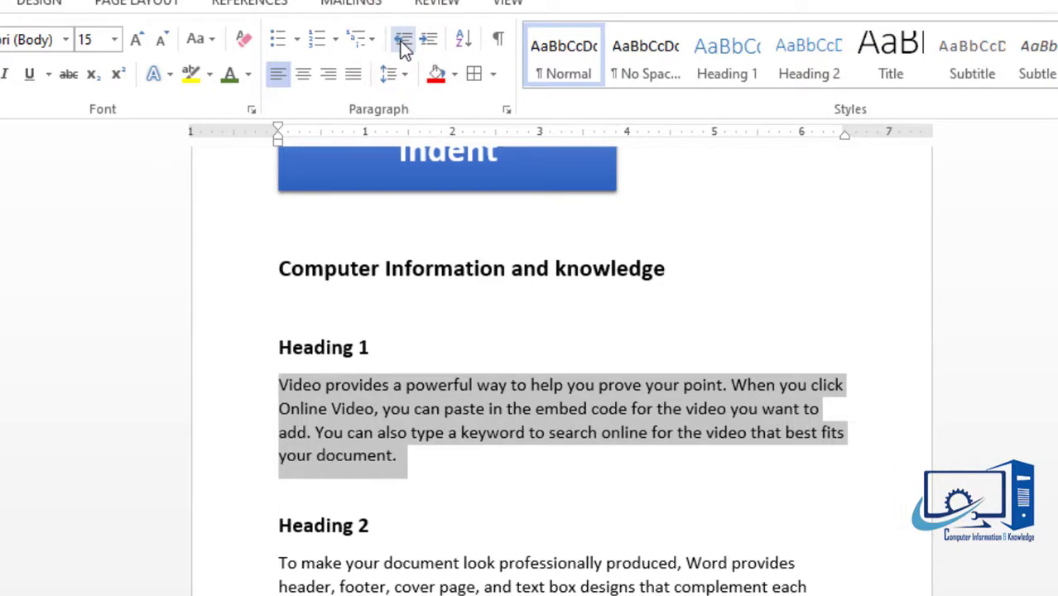
left_click(426, 41)
left_click(426, 42)
left_click(425, 41)
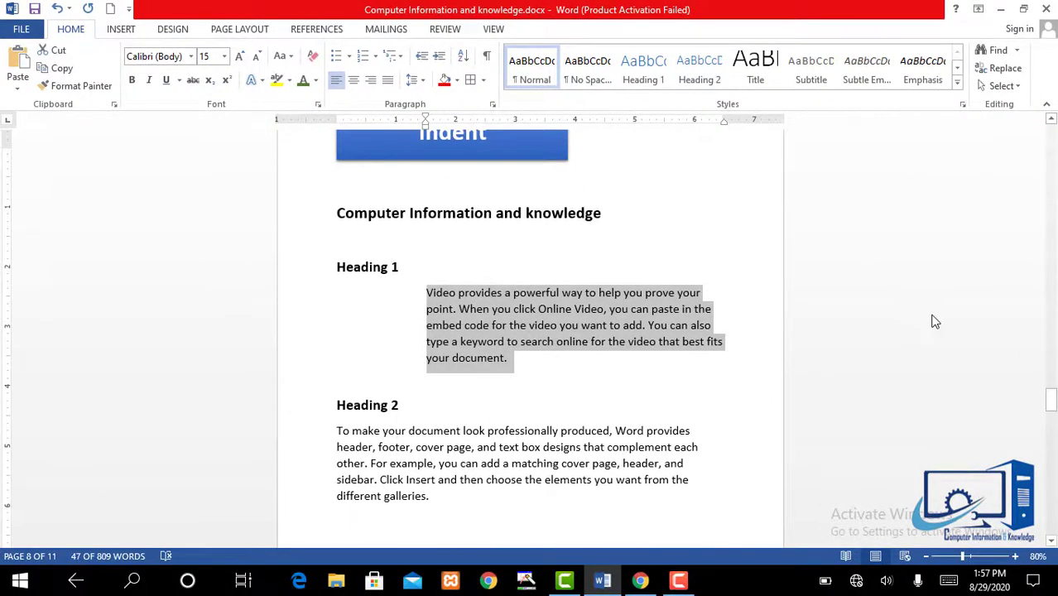
left_click(932, 319)
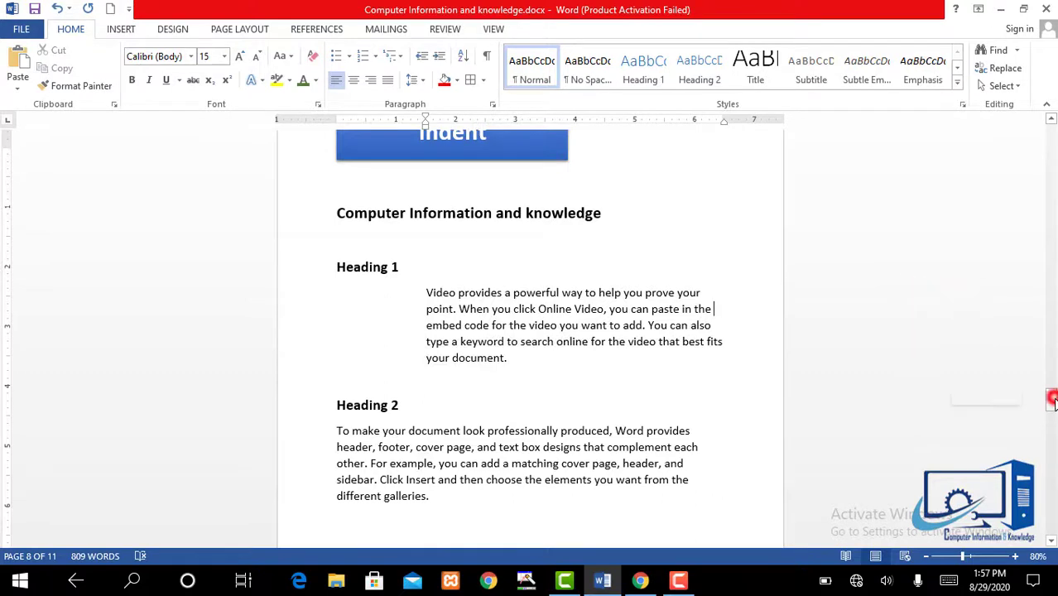
Scroll to the SORT page and select the capital-letter column F through E.
left_click_drag(1051, 400, 1051, 436)
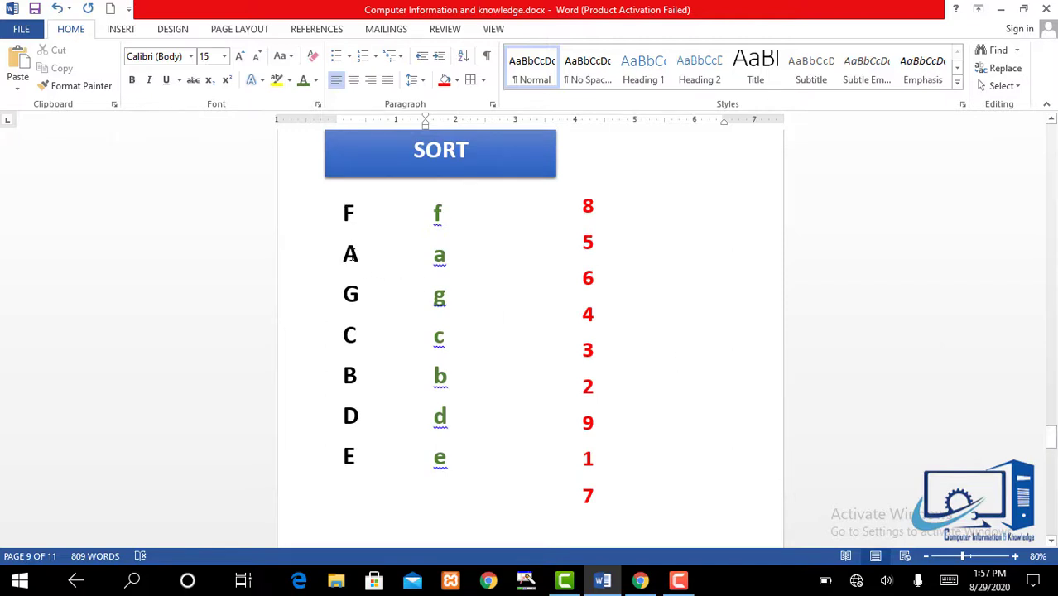
double_click(350, 254)
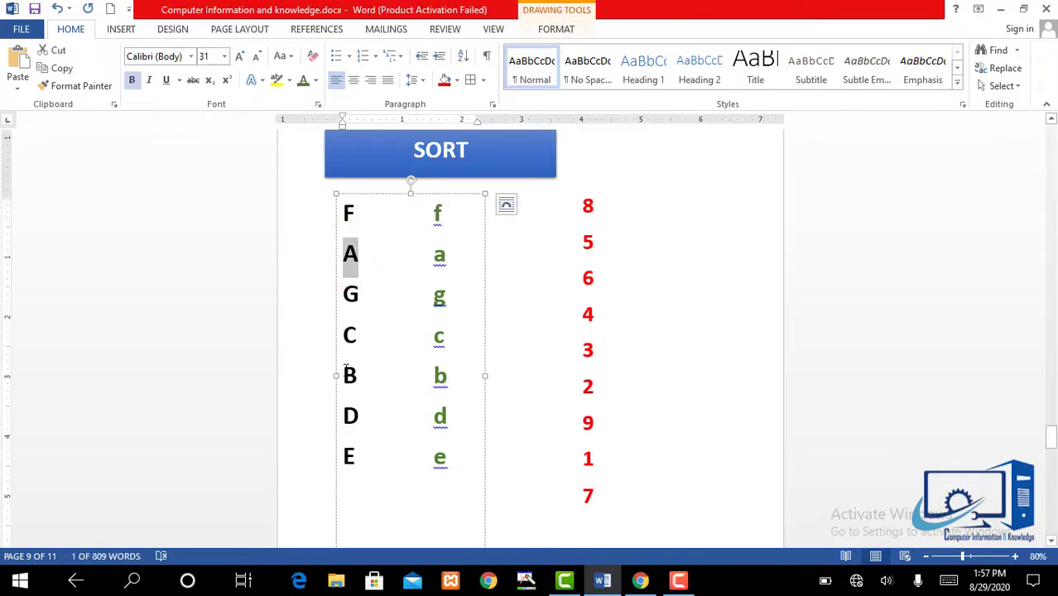
left_click(346, 334)
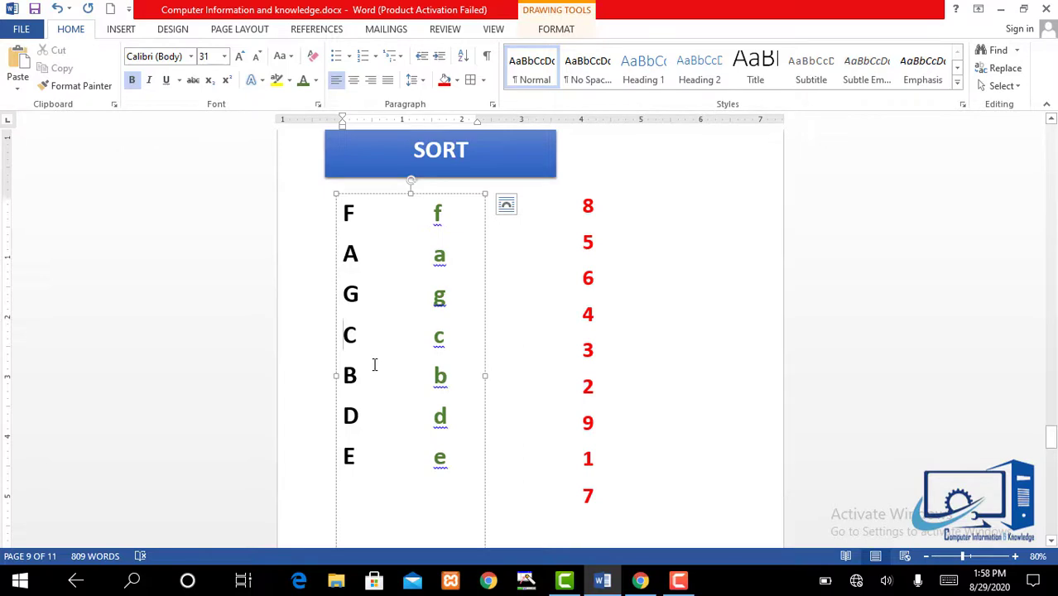
left_click_drag(341, 199, 372, 529)
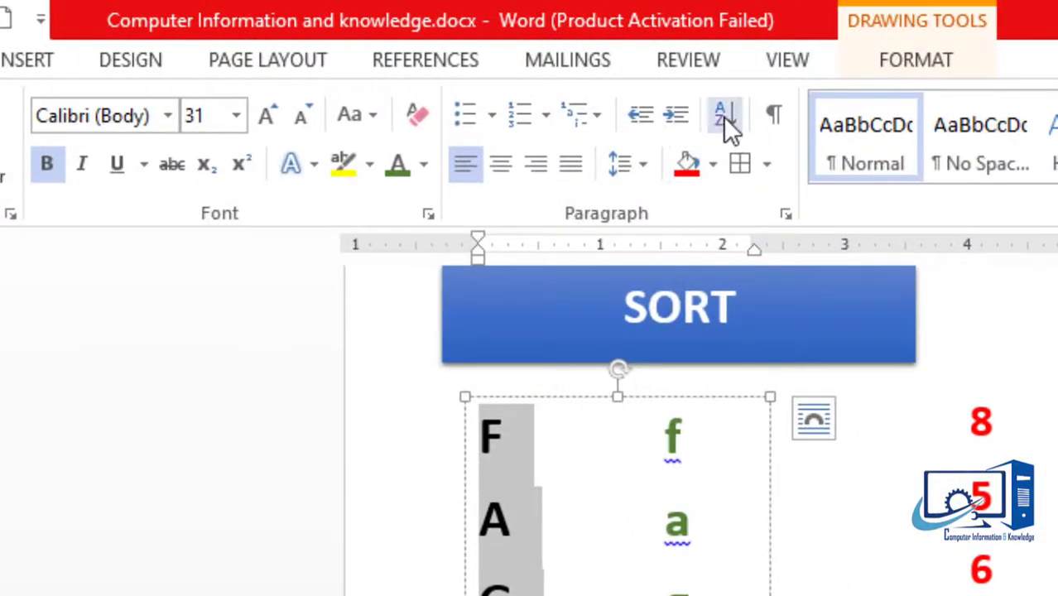
Sort the selected capital letters alphabetically into A–G order.
left_click(723, 116)
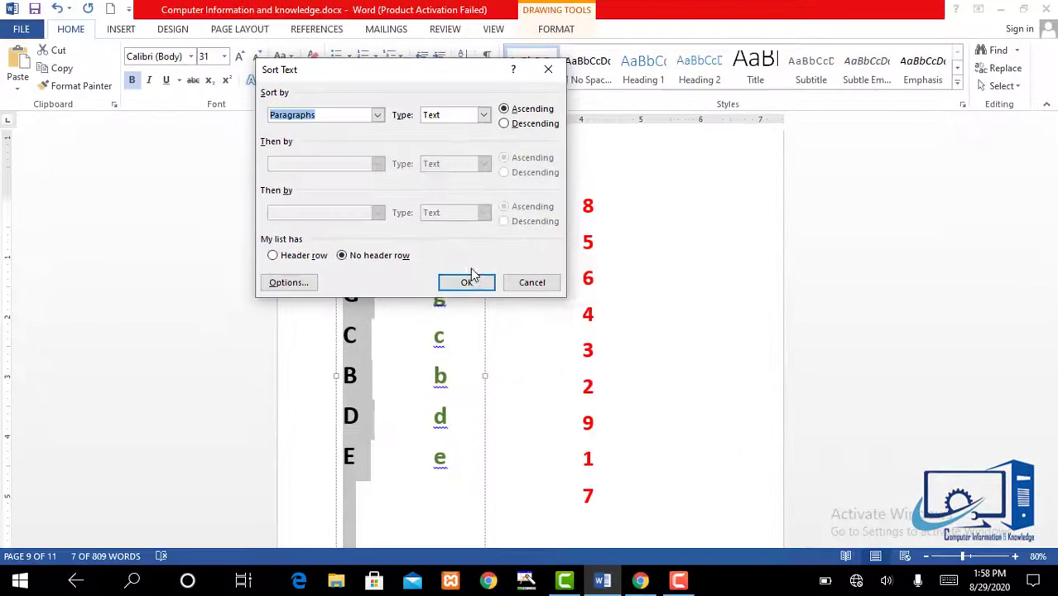
left_click(470, 283)
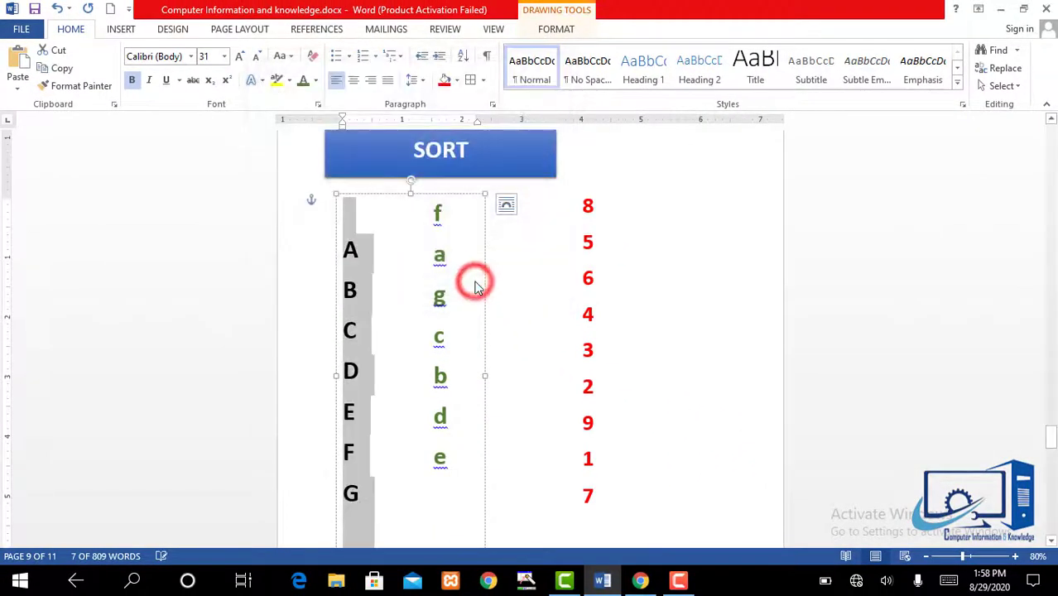
left_click(381, 265)
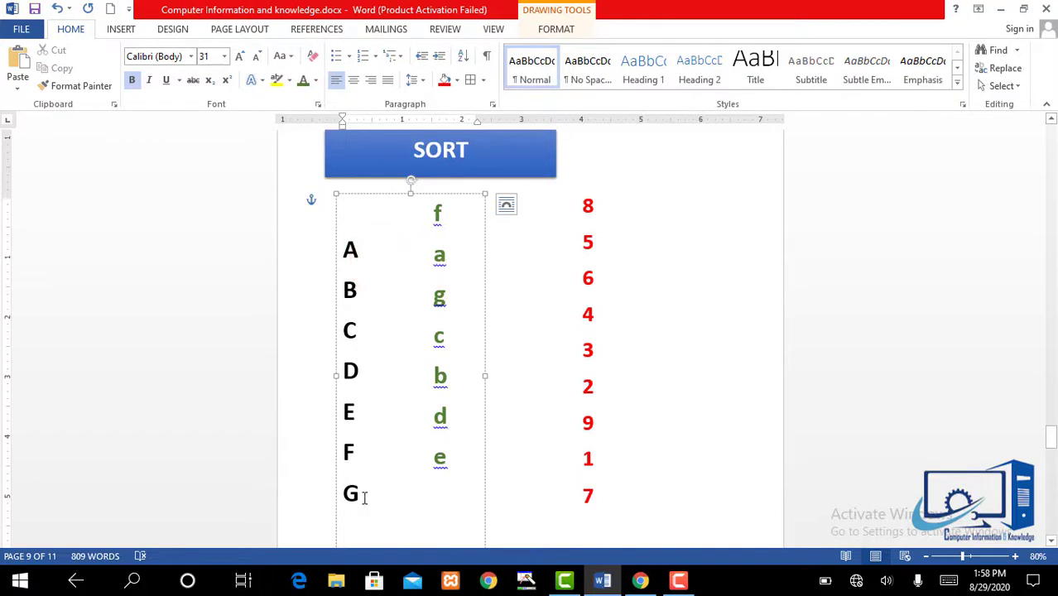
Sort all the green lowercase letters alphabetically into a–g order.
left_click(441, 313)
key("ctrl+a")
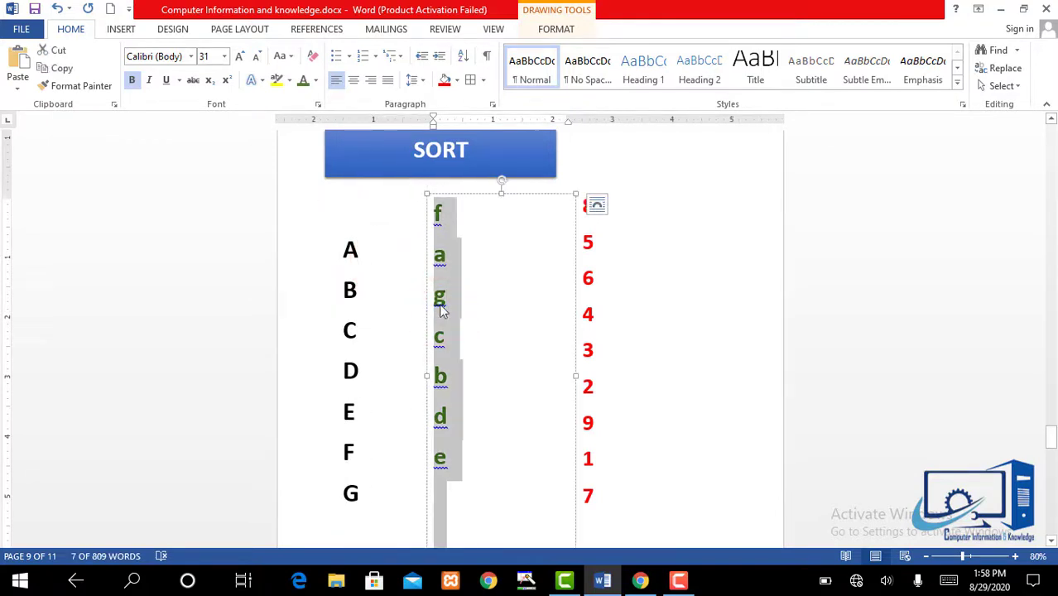
left_click(463, 56)
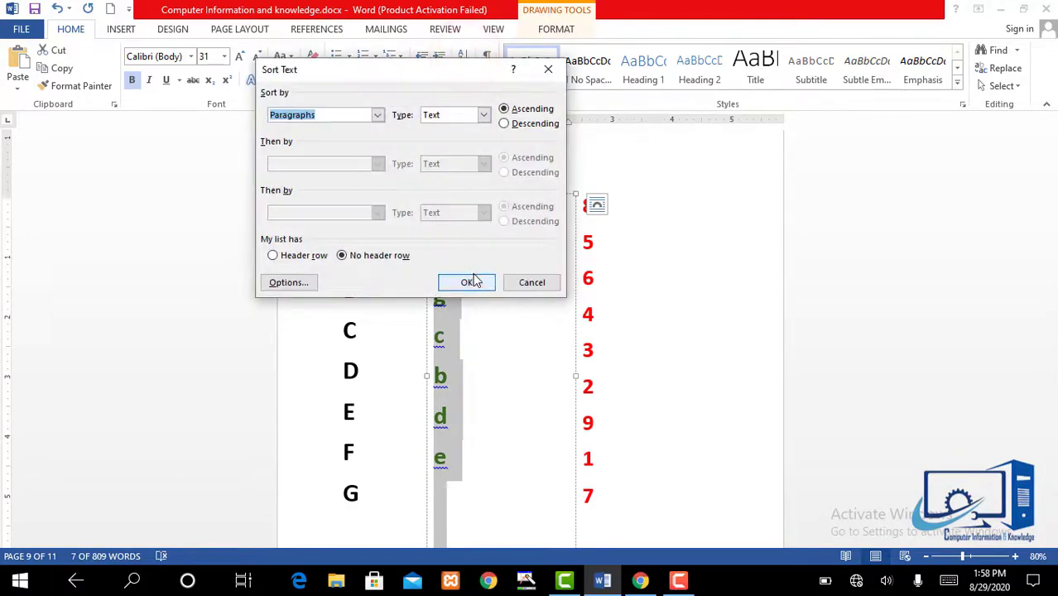
left_click(468, 282)
left_click(586, 286)
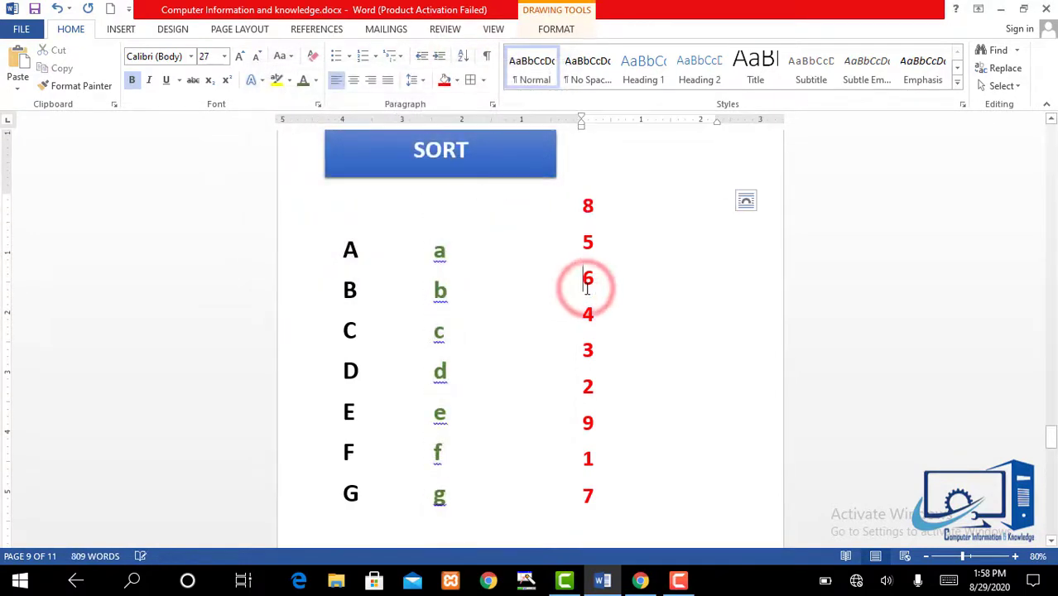
Sort the red numbers as Number type into 1–9, then scroll to the Show / Hide Formats page.
key("ctrl+a")
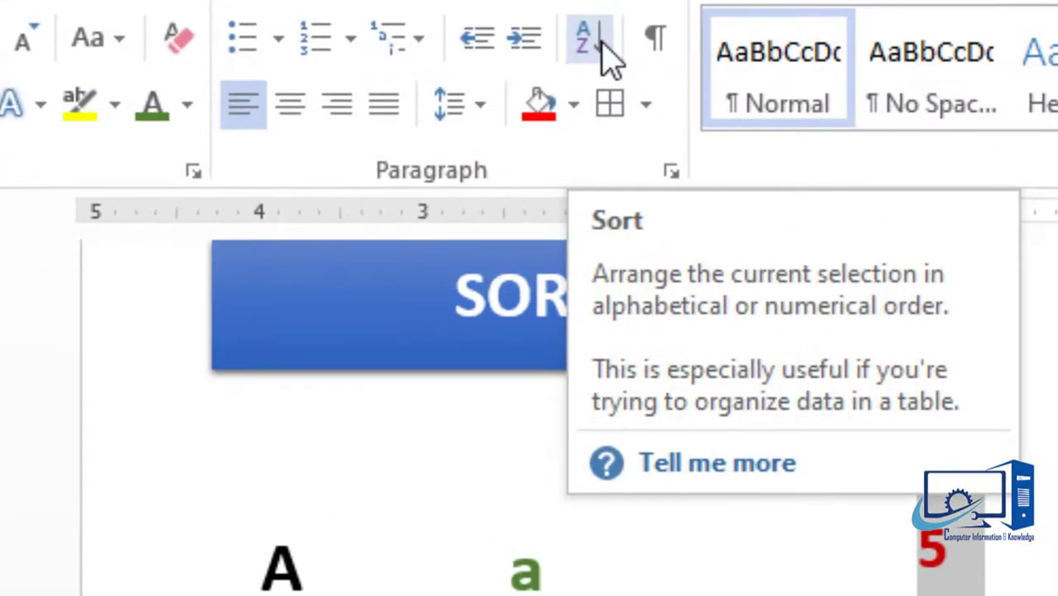
left_click(602, 46)
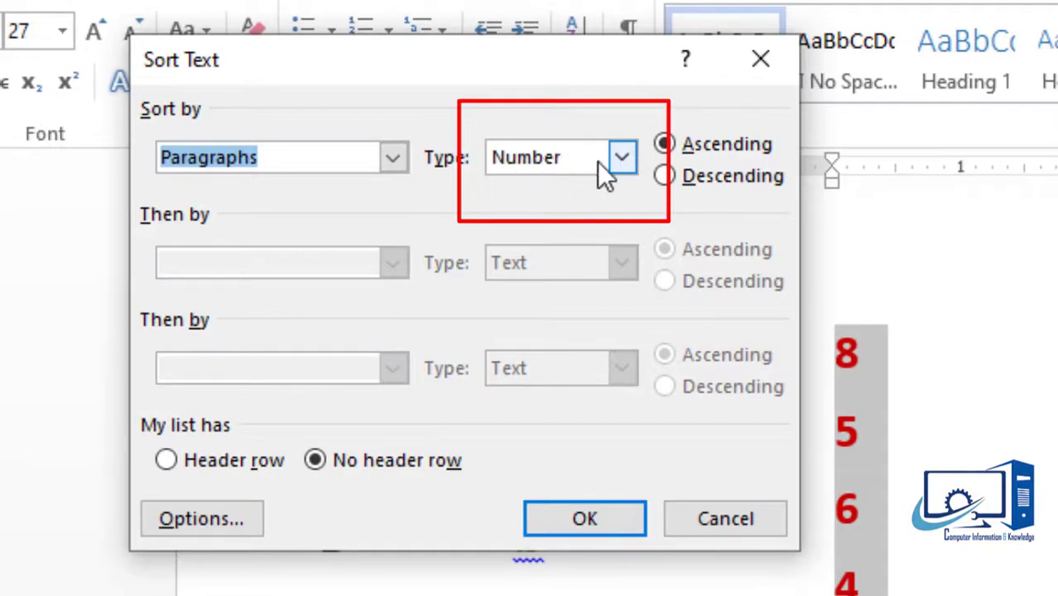
left_click(605, 513)
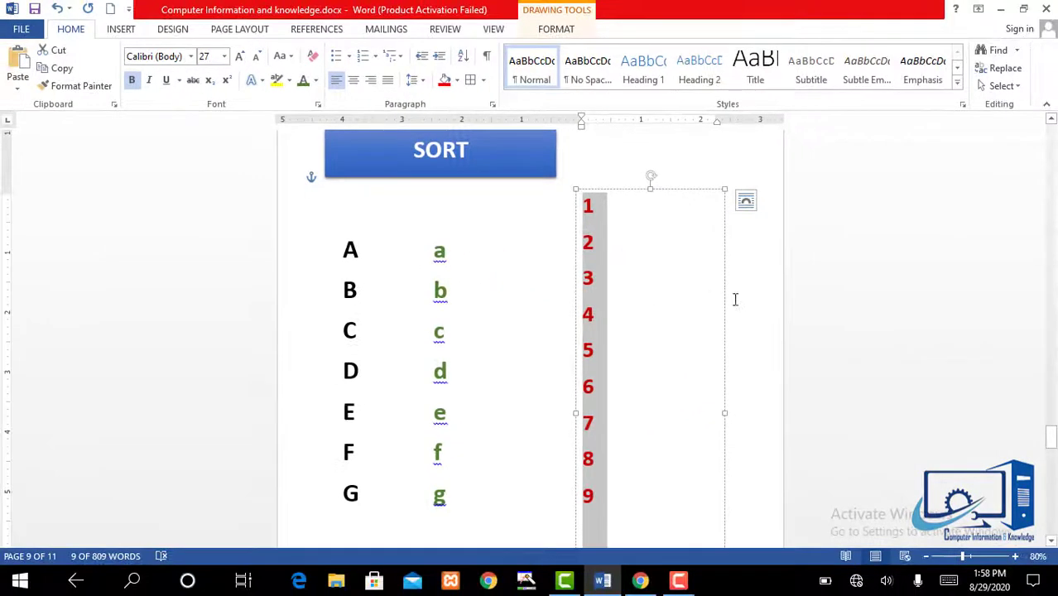
left_click(876, 339)
mouse_move(1051, 437)
left_mouse_down()
mouse_move(1051, 428)
mouse_move(1051, 467)
left_mouse_up()
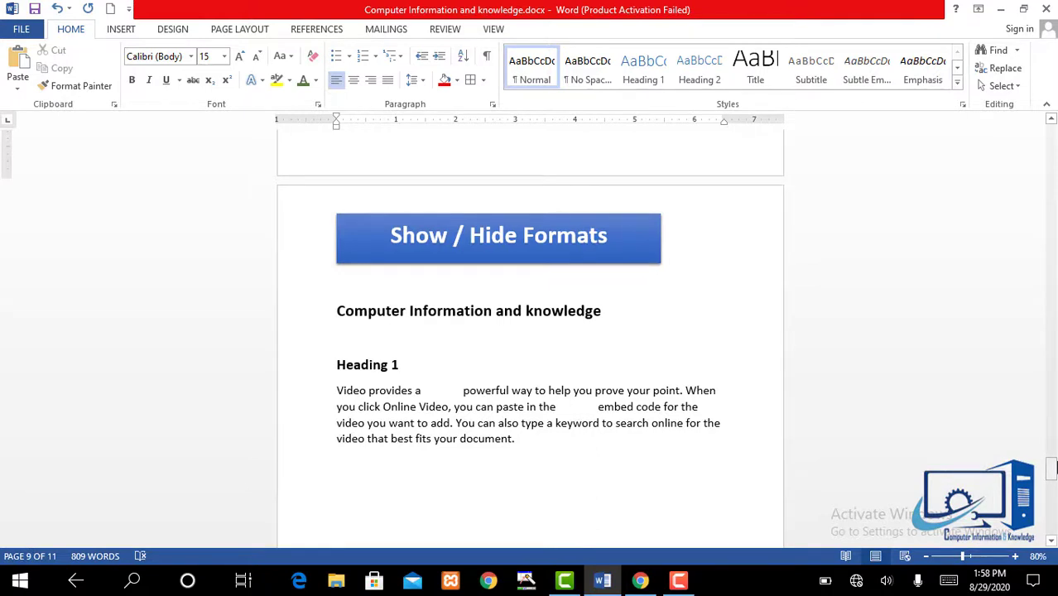
left_click_drag(1053, 470, 1053, 473)
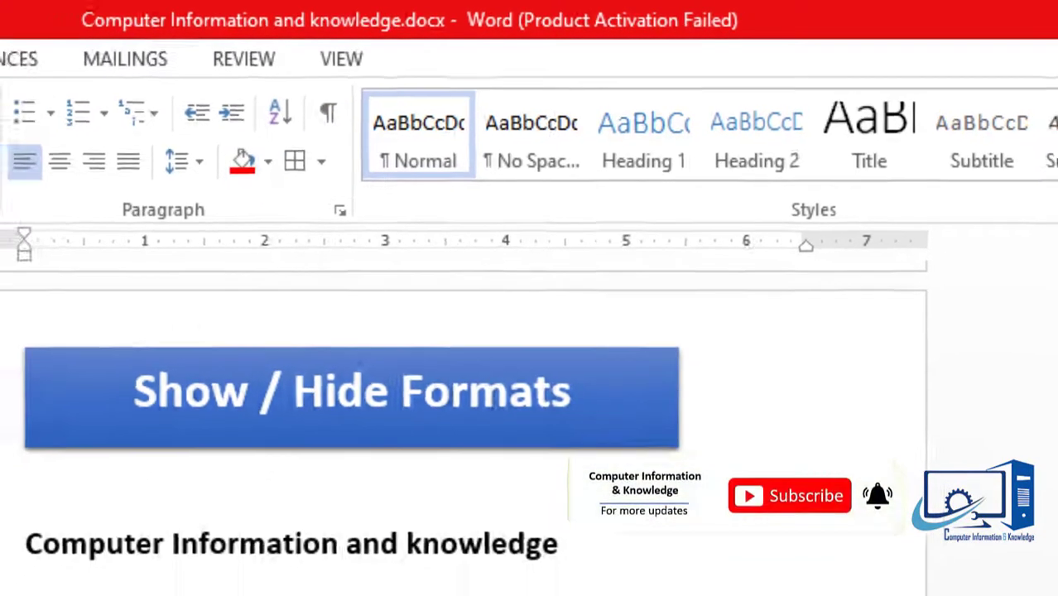
left_click(376, 447)
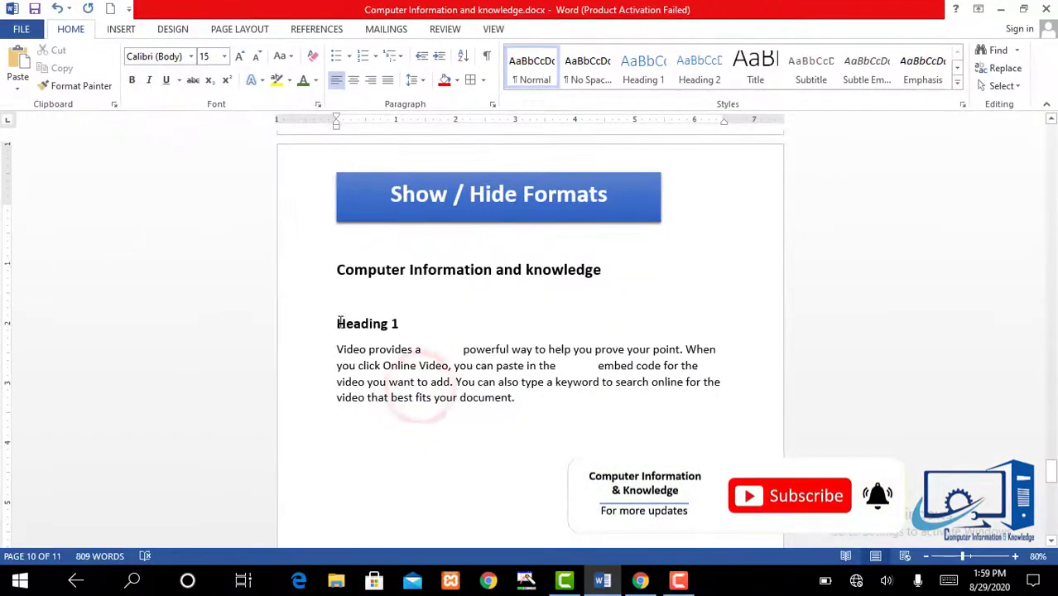
left_click_drag(336, 323, 523, 407)
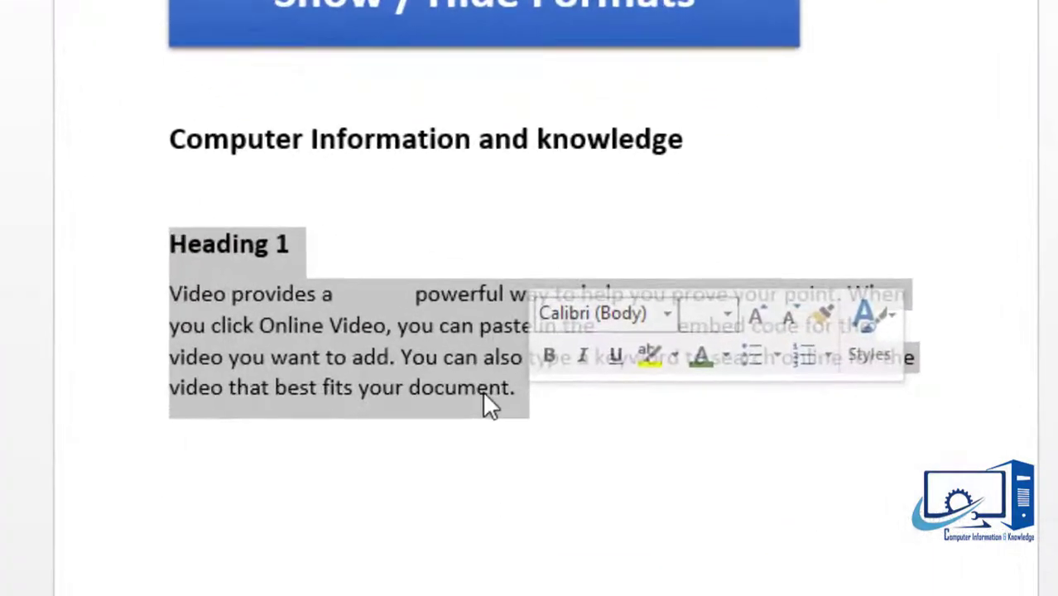
left_click(501, 407)
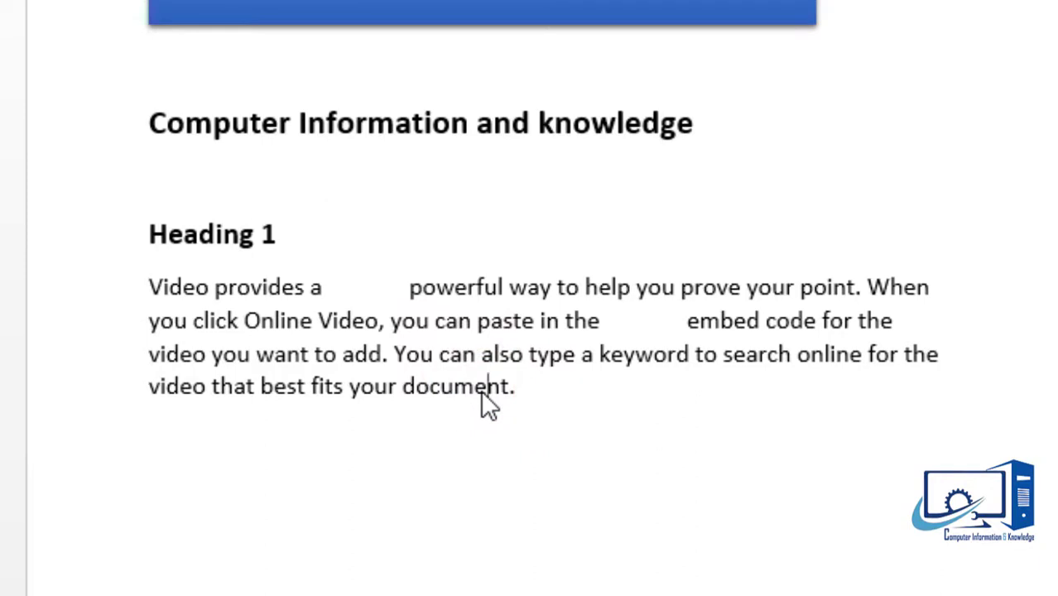
left_click(341, 283)
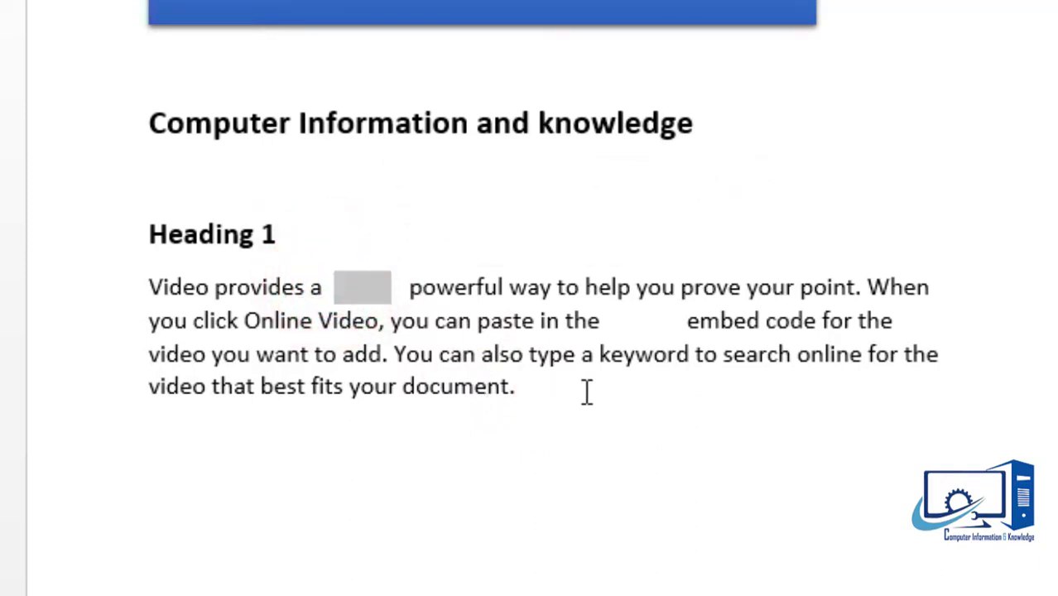
left_click(389, 470)
left_click(271, 548)
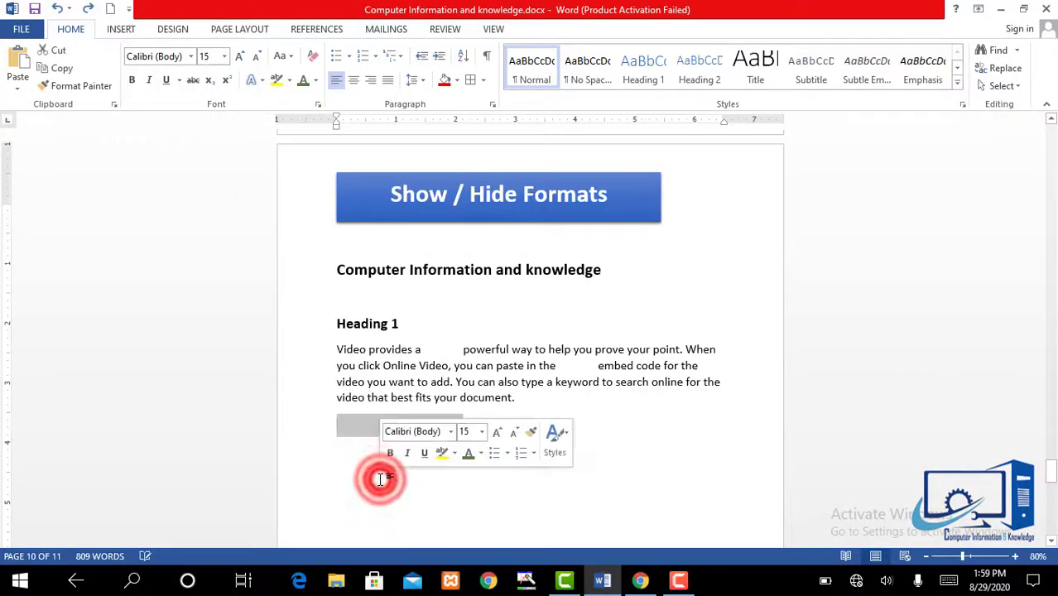
left_click(383, 484)
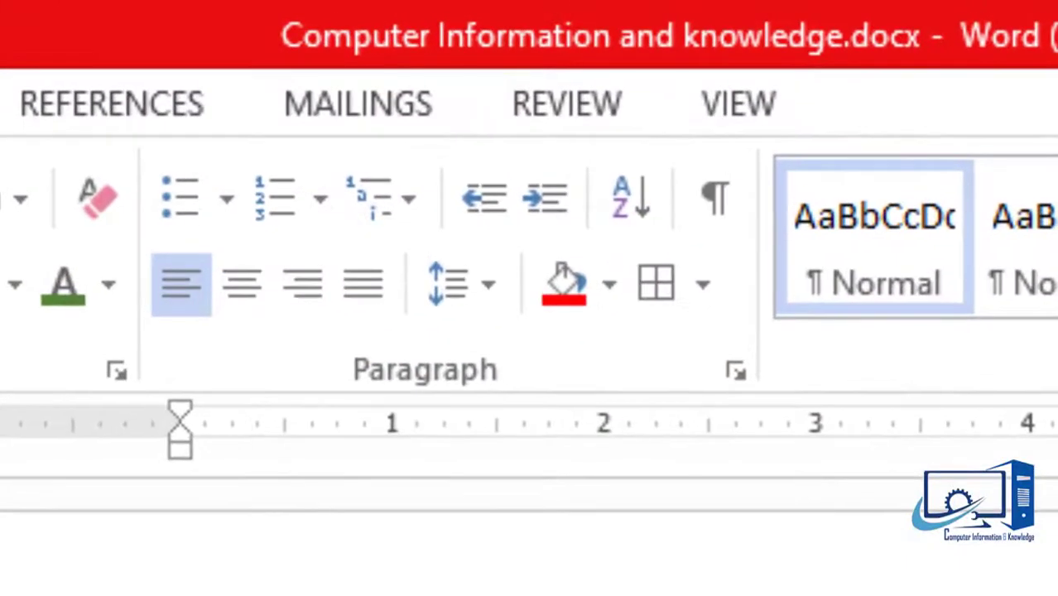
Turn on Show/Hide ¶ formatting marks, then delete the page break and undo the deletion.
left_click(563, 185)
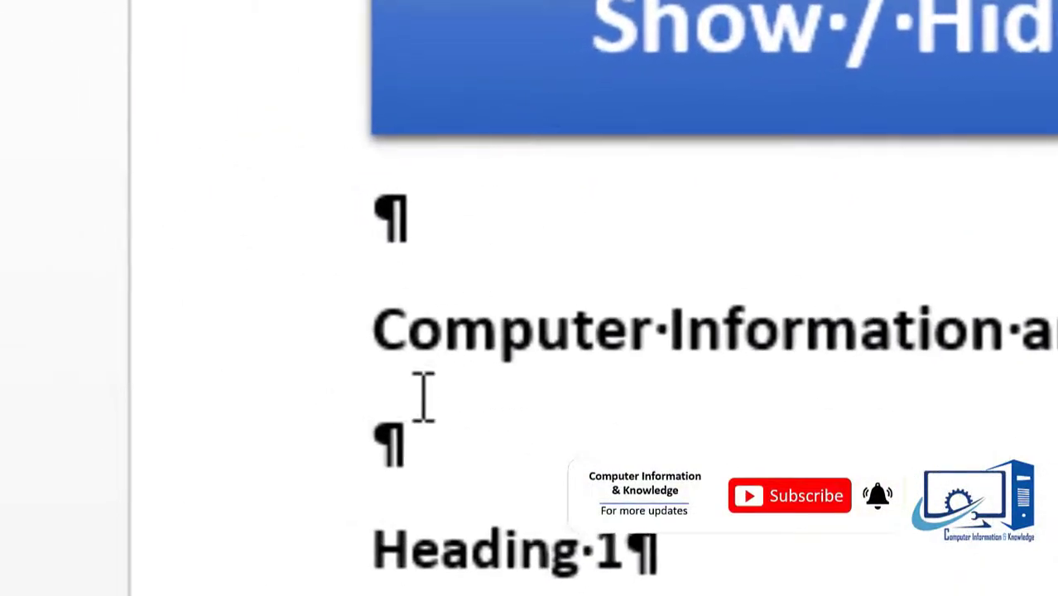
left_click(413, 444)
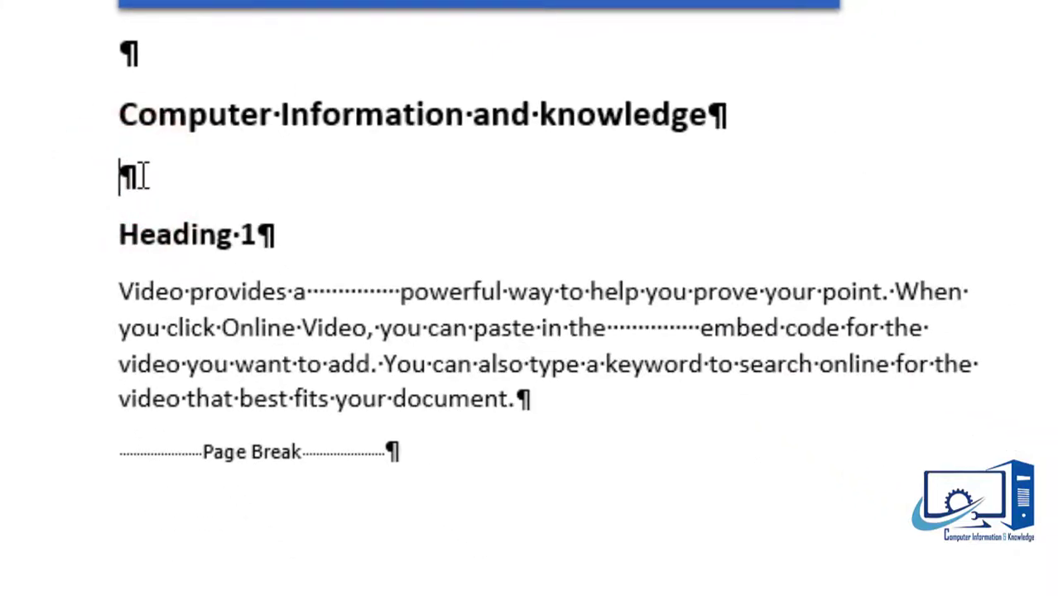
double_click(335, 292)
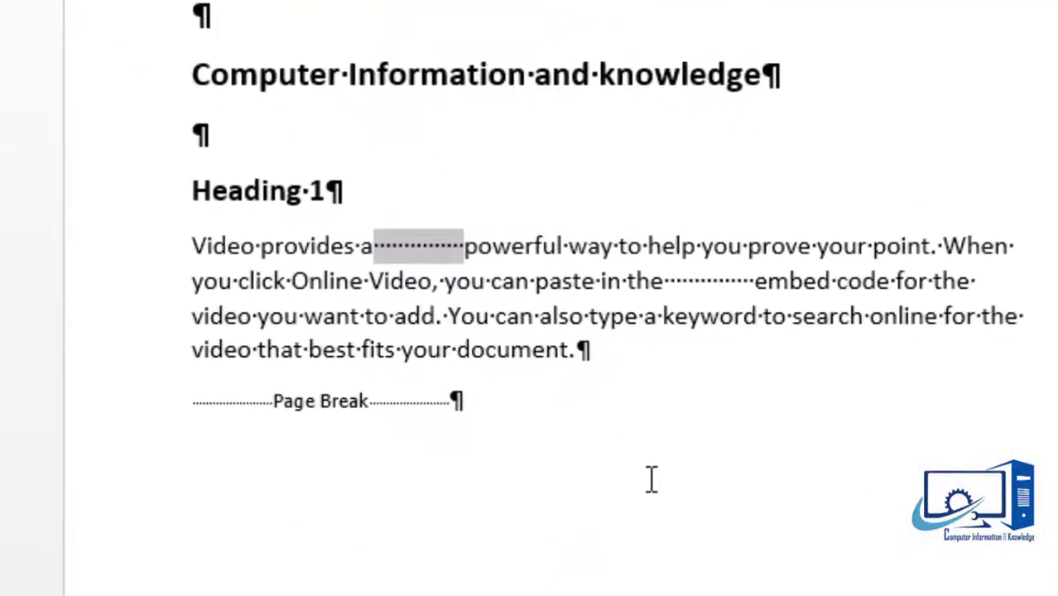
left_click(652, 479)
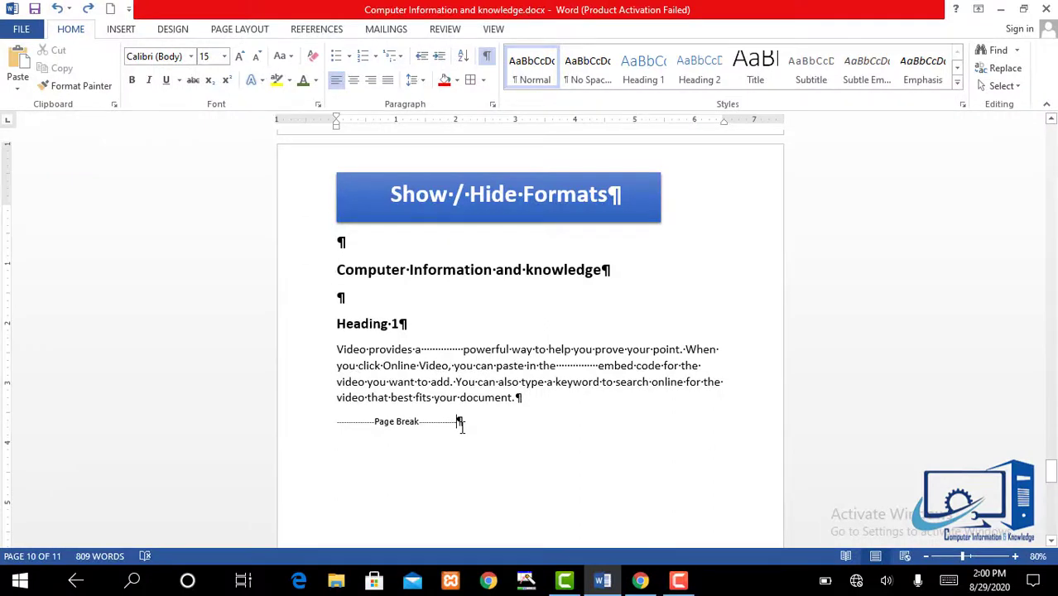
key("BackSpace")
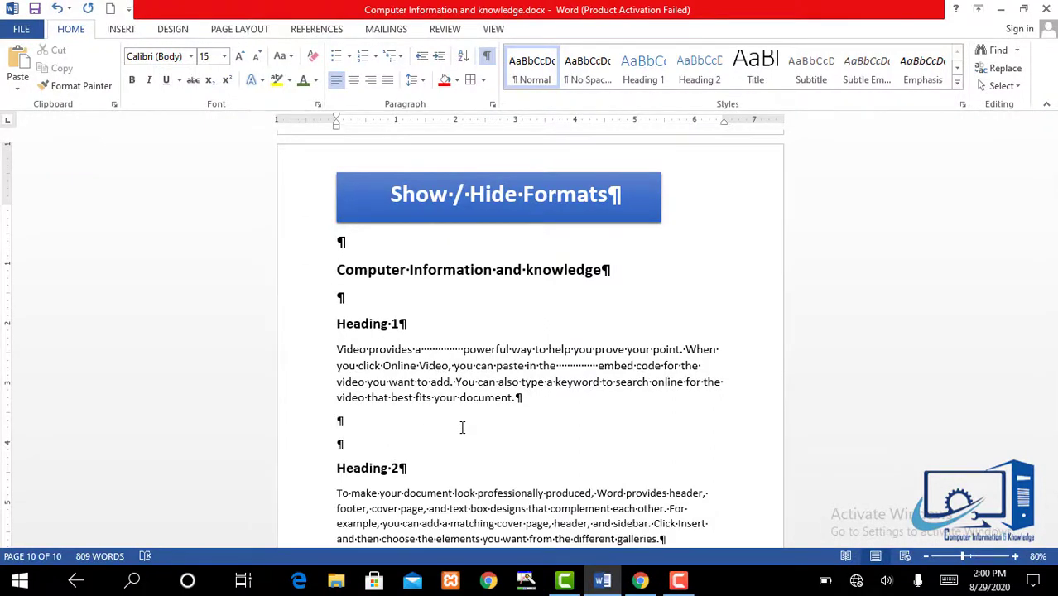
key("ctrl+z")
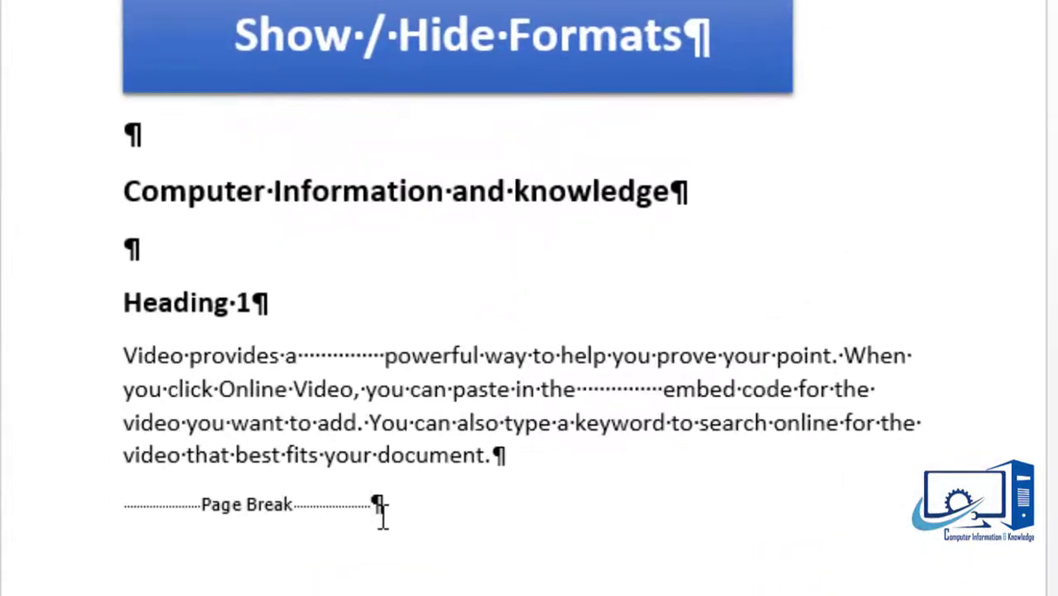